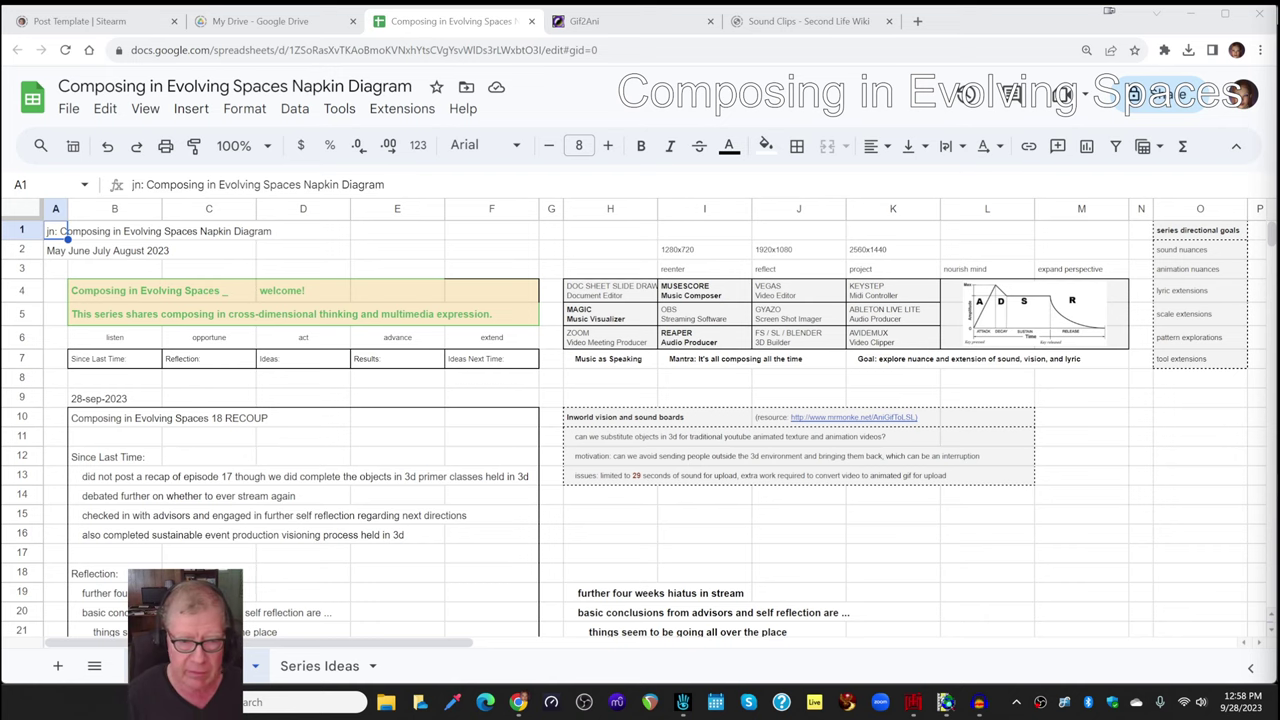
Scroll through the notes and select the 17 TRIAD episode title
scroll(418, 450, down, 8)
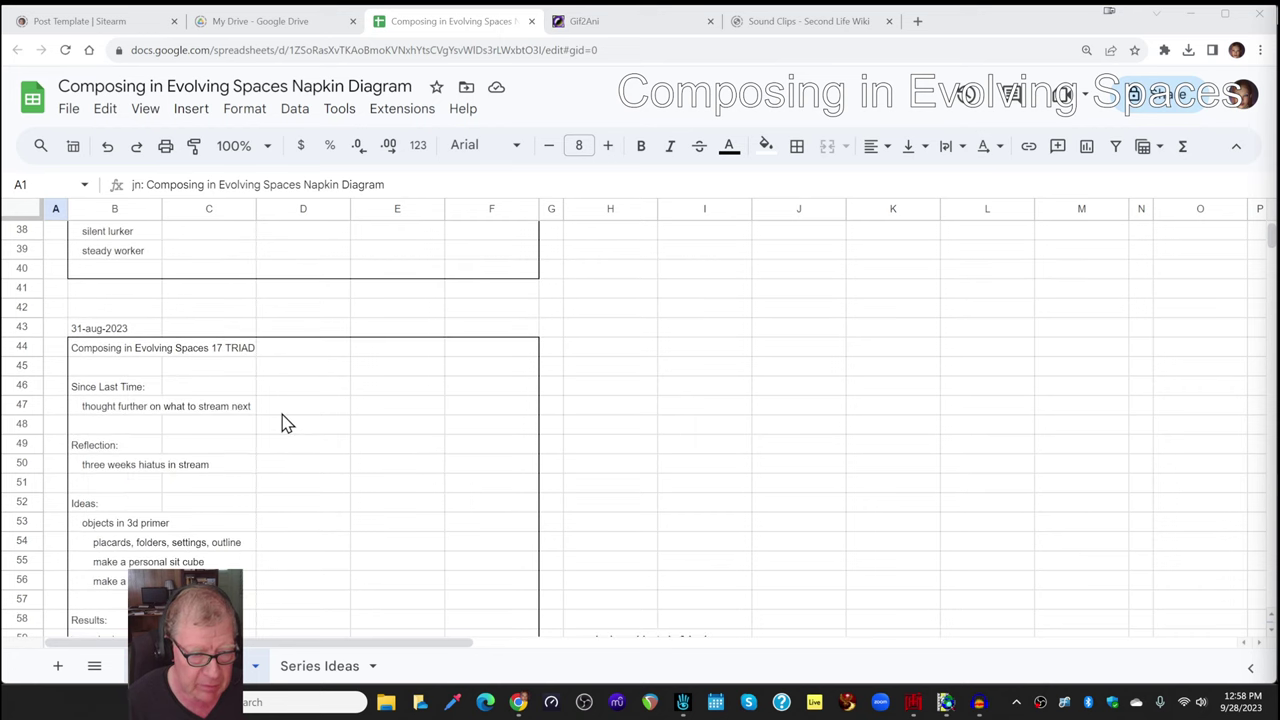
scroll(282, 423, up, 8)
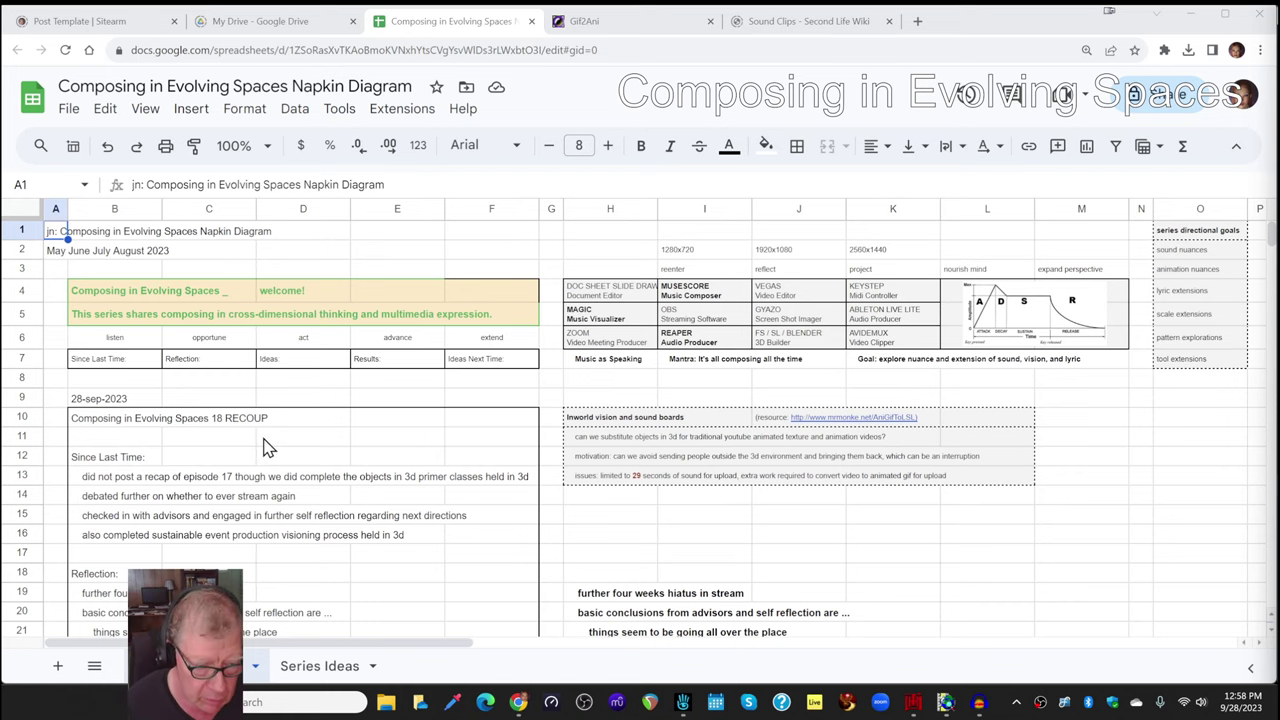
scroll(277, 410, down, 4)
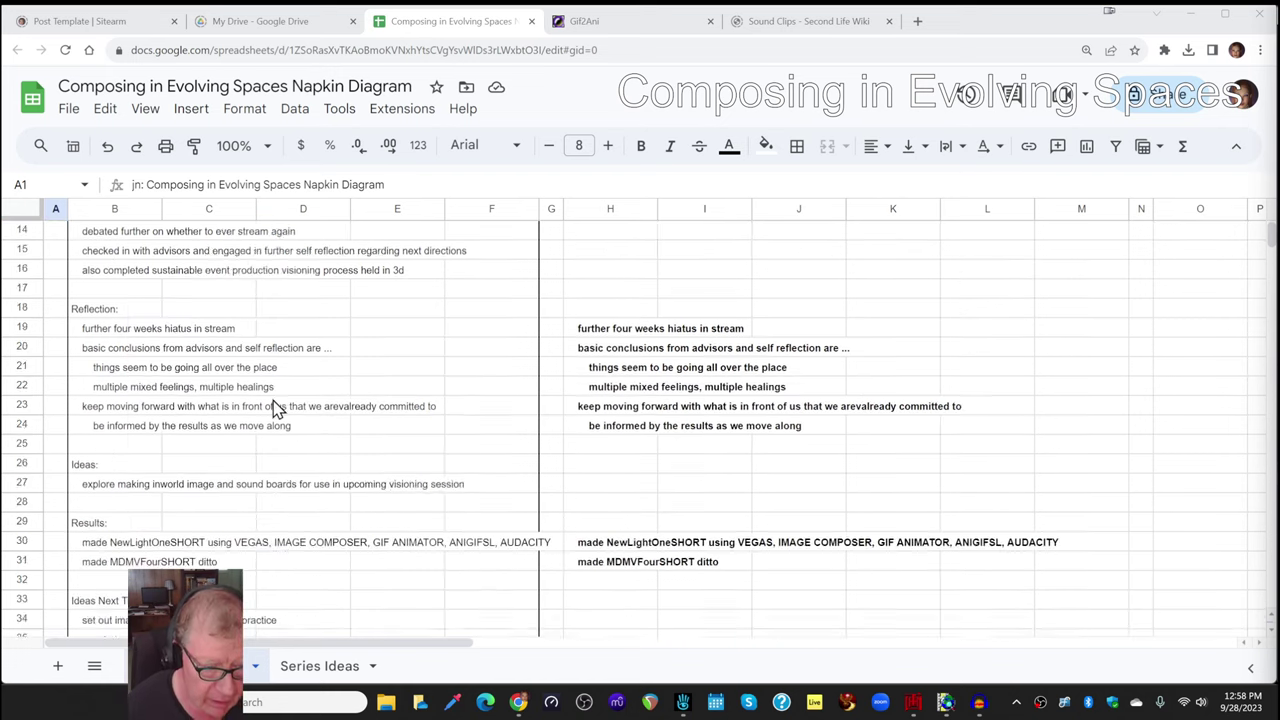
scroll(279, 408, down, 1)
scroll(279, 408, up, 1)
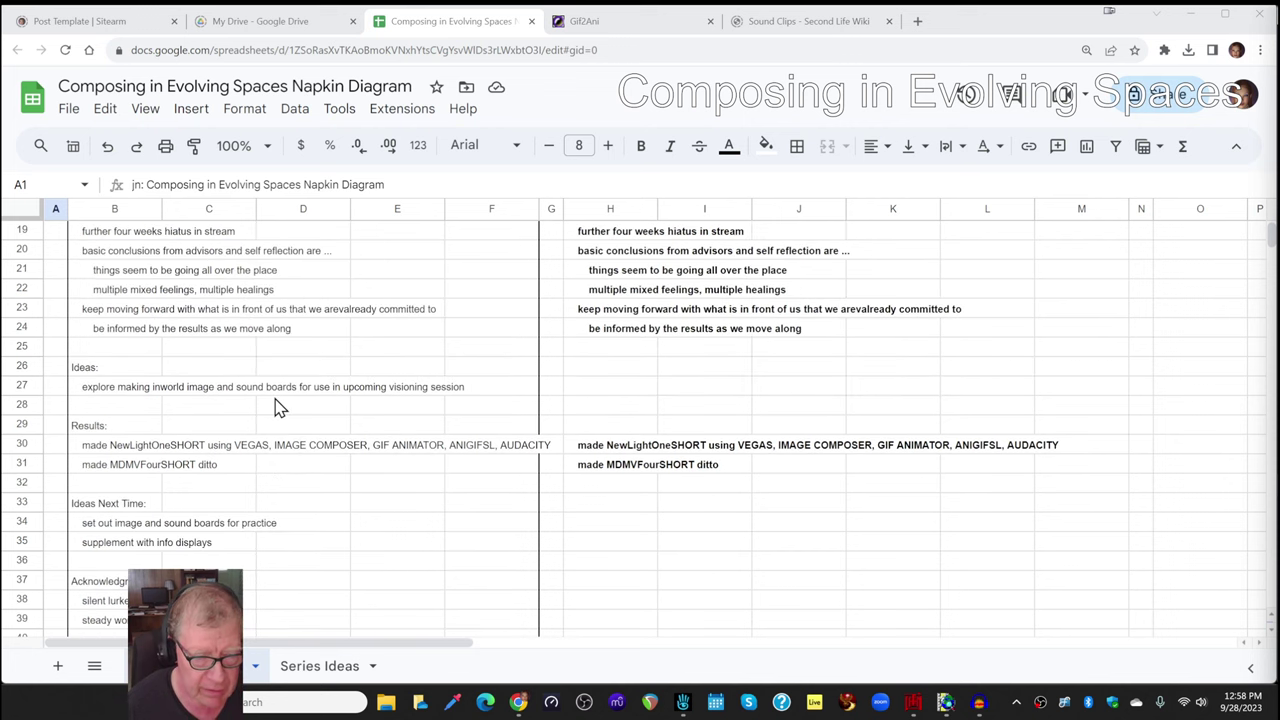
scroll(280, 408, down, 4)
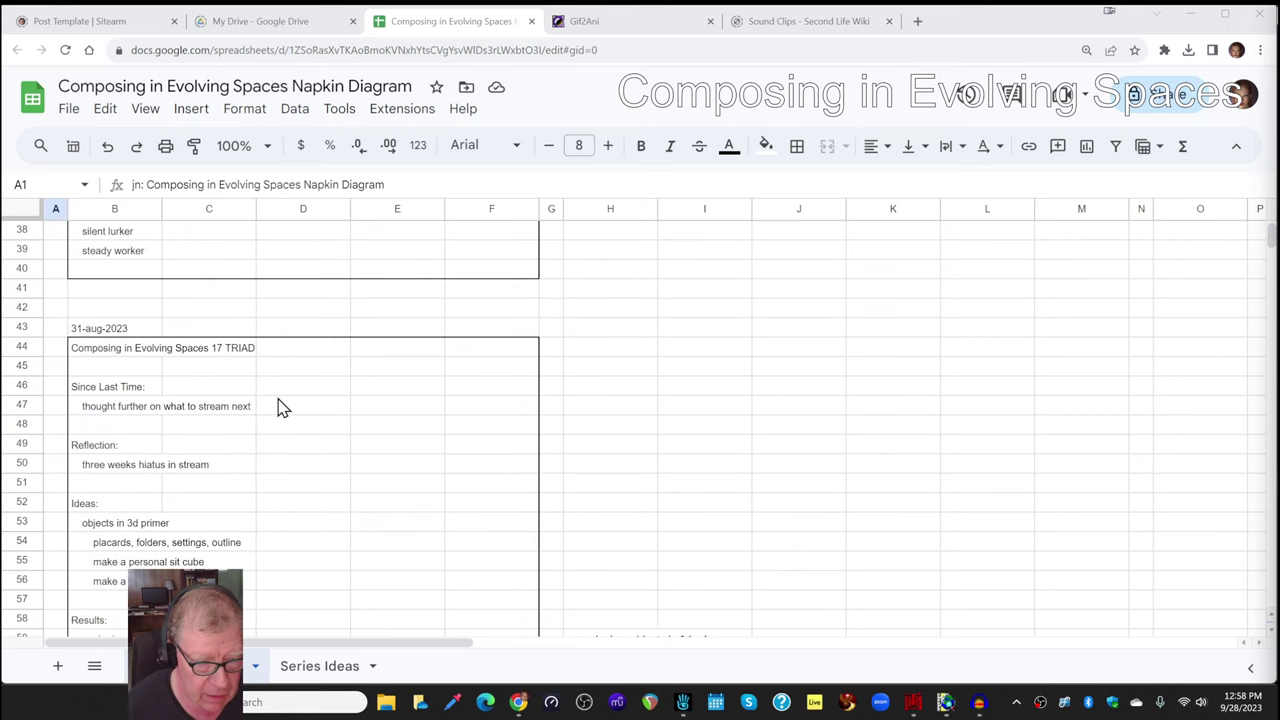
scroll(280, 408, up, 5)
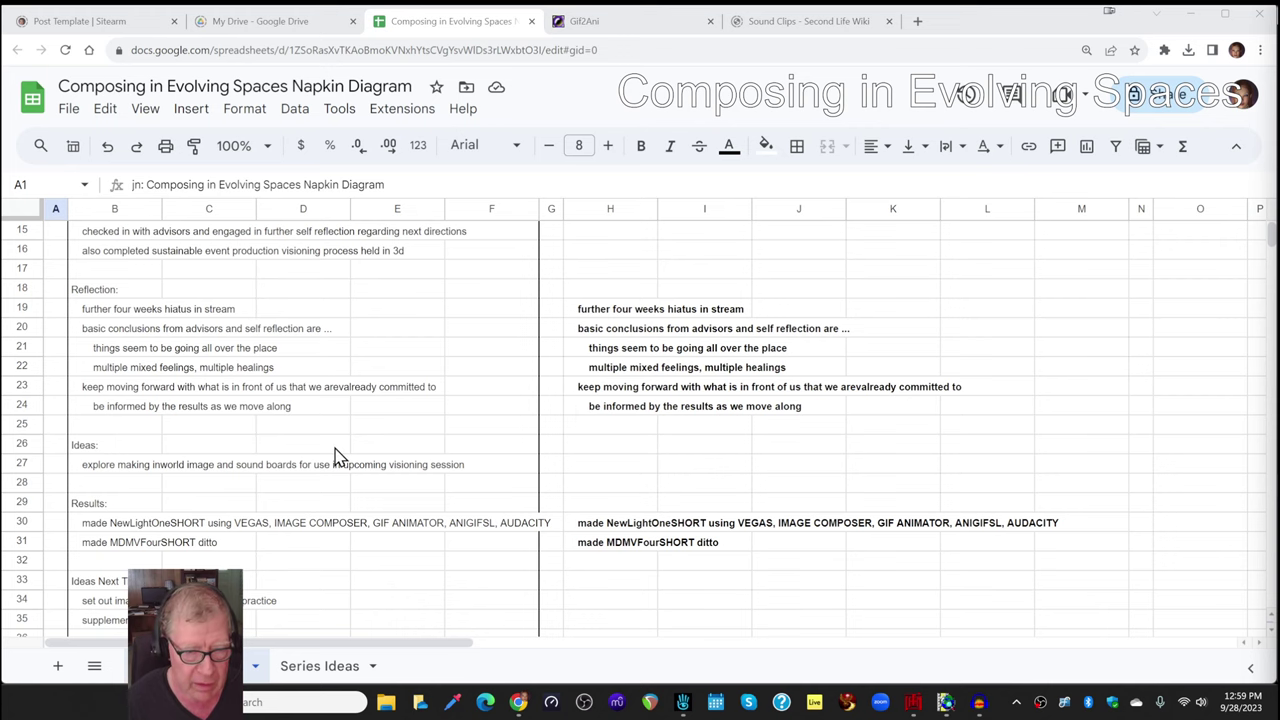
scroll(340, 457, down, 7)
scroll(355, 452, up, 2)
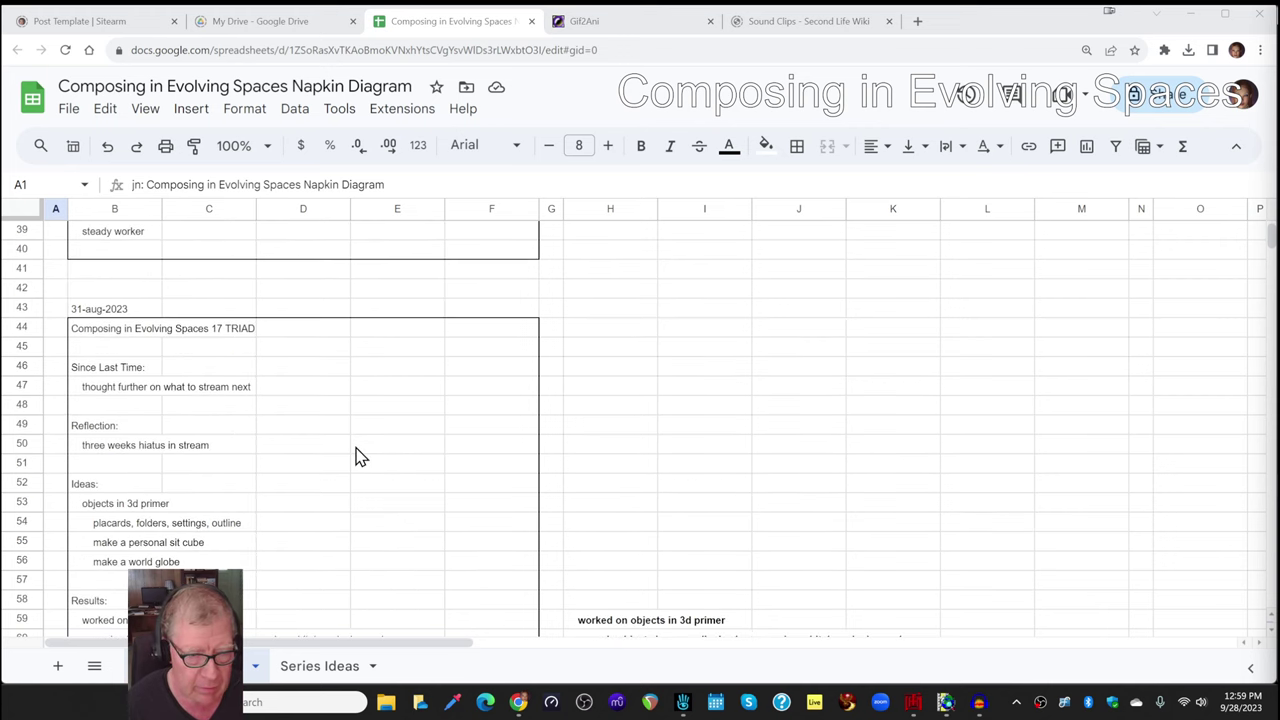
click(99, 333)
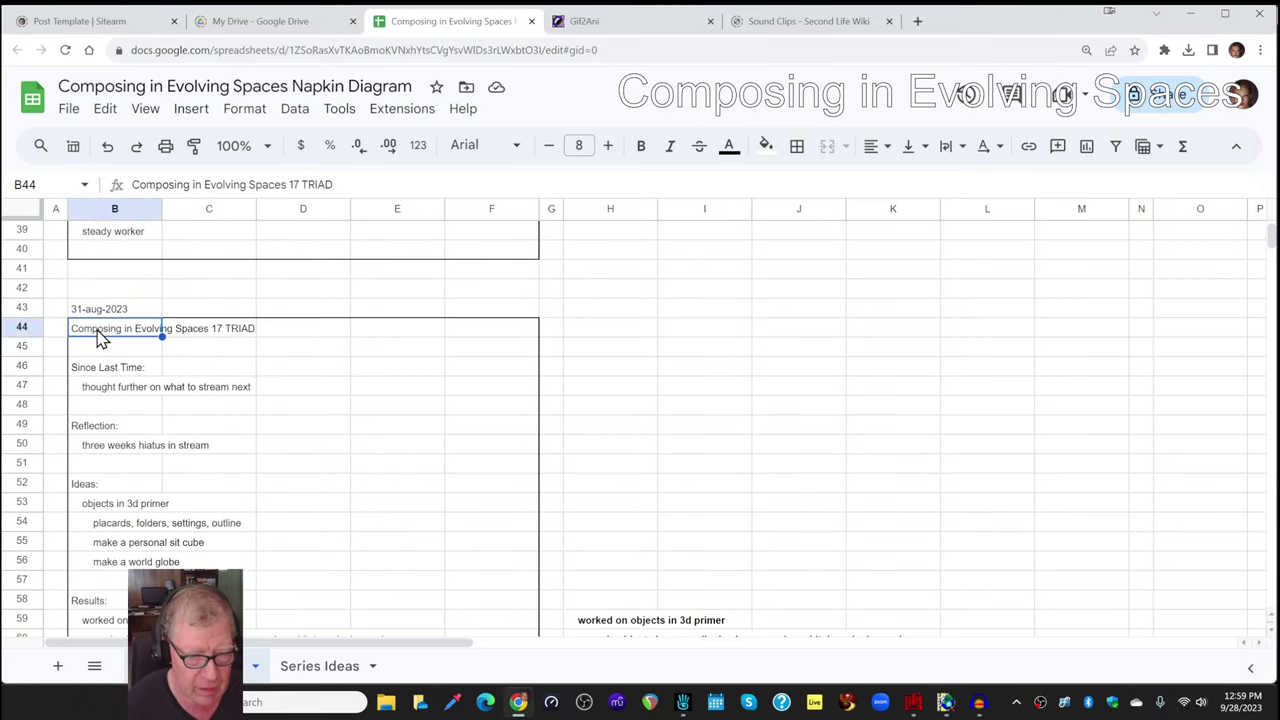
In Second Life, teleport to the Cag University Campus by pasting its SLURL
click(683, 703)
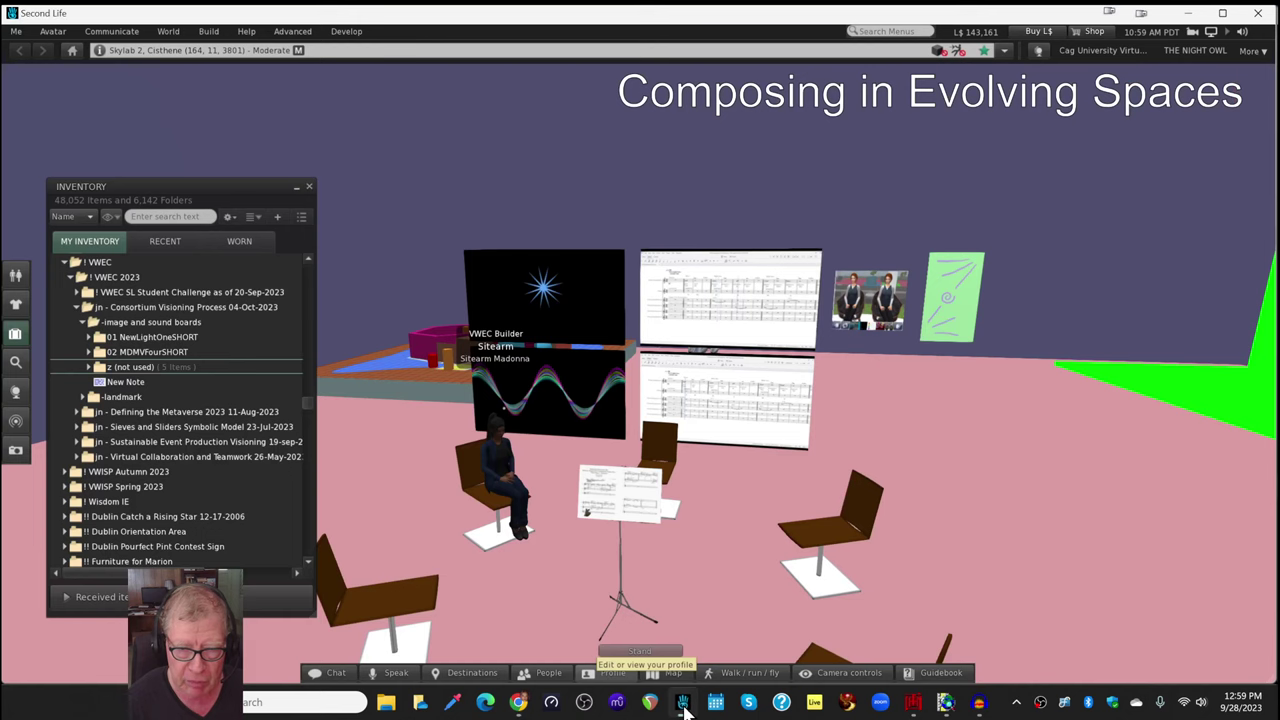
click(212, 50)
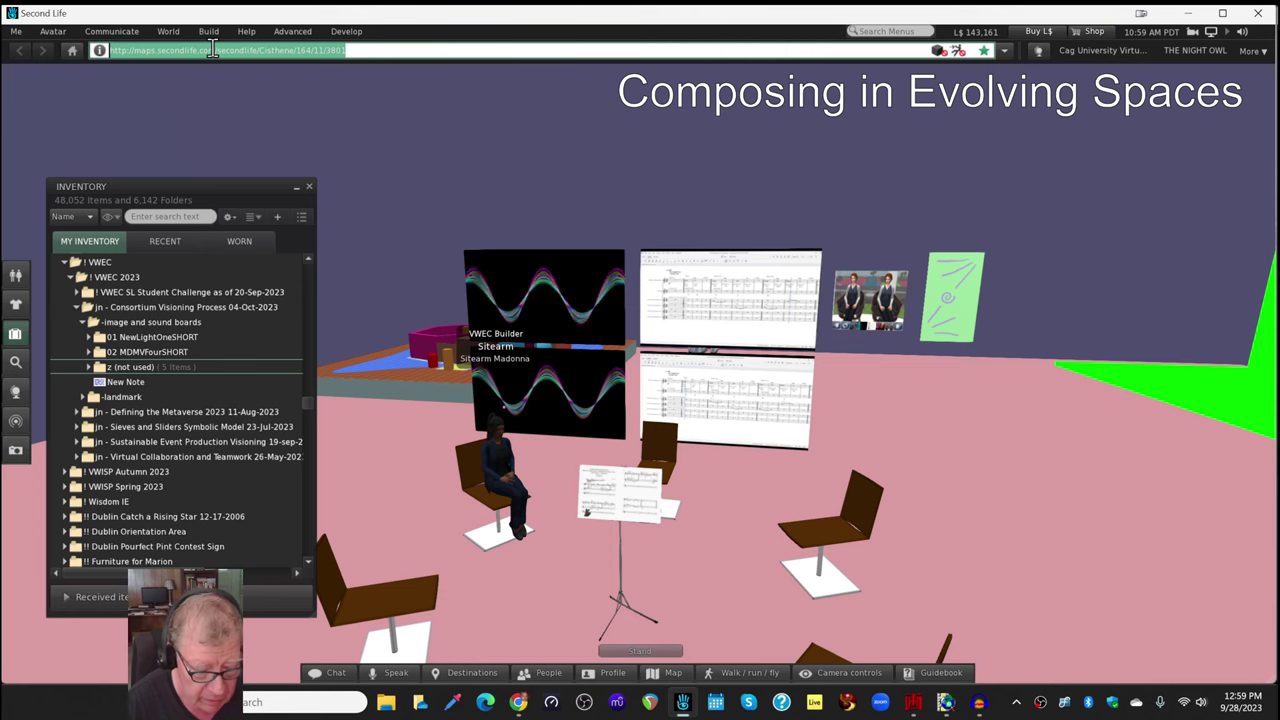
key(ctrl+v)
key(Return)
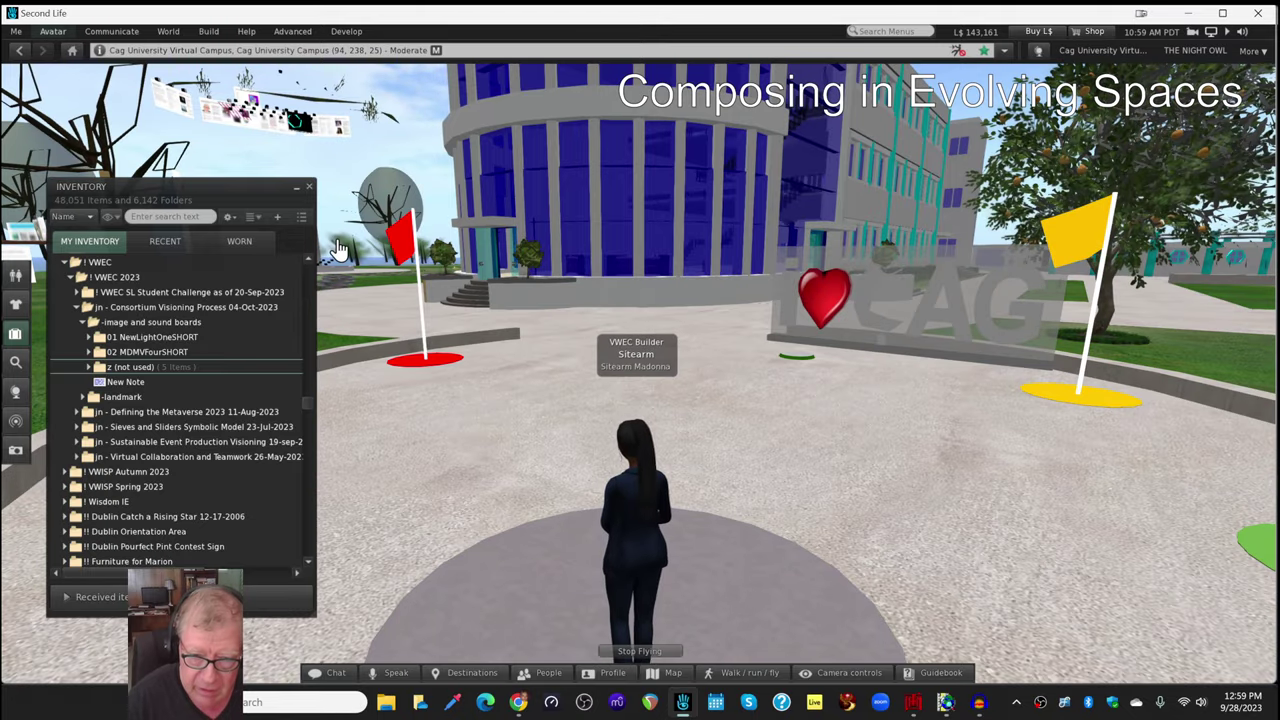
Fly the avatar forward past the blue building and over the trees
key(Left)
key(Up)
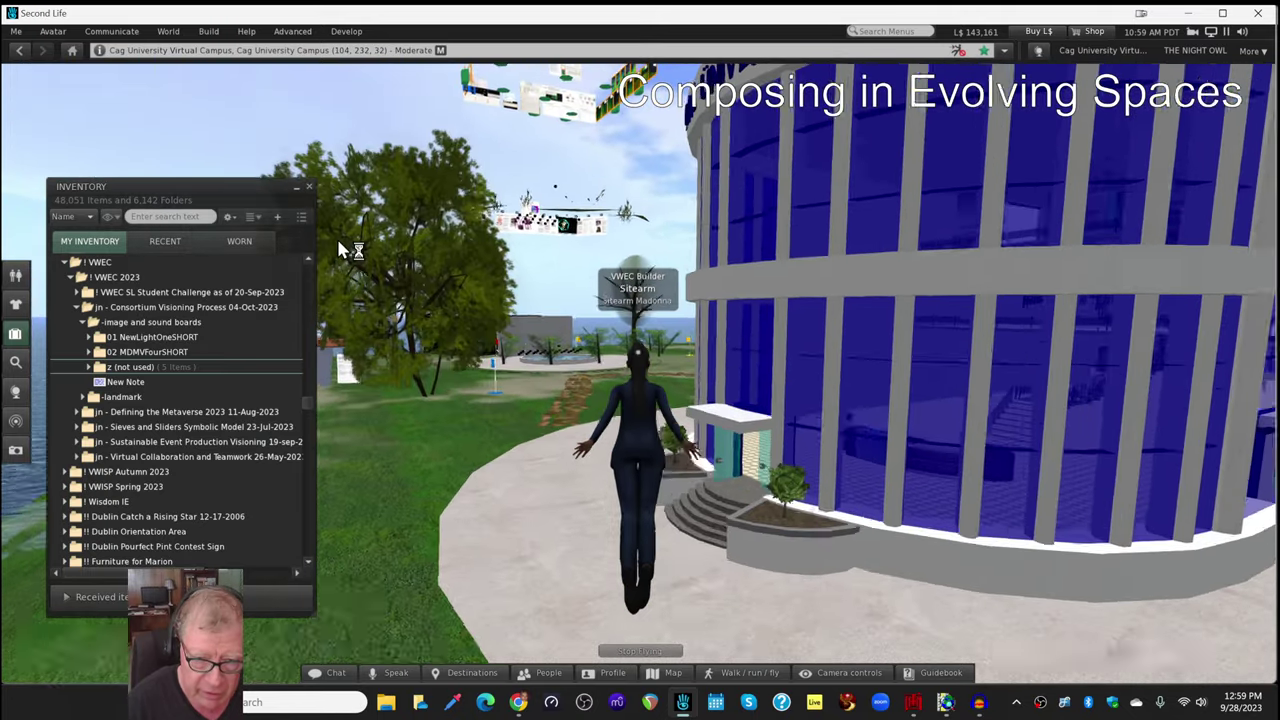
key(Left)
key(Up)
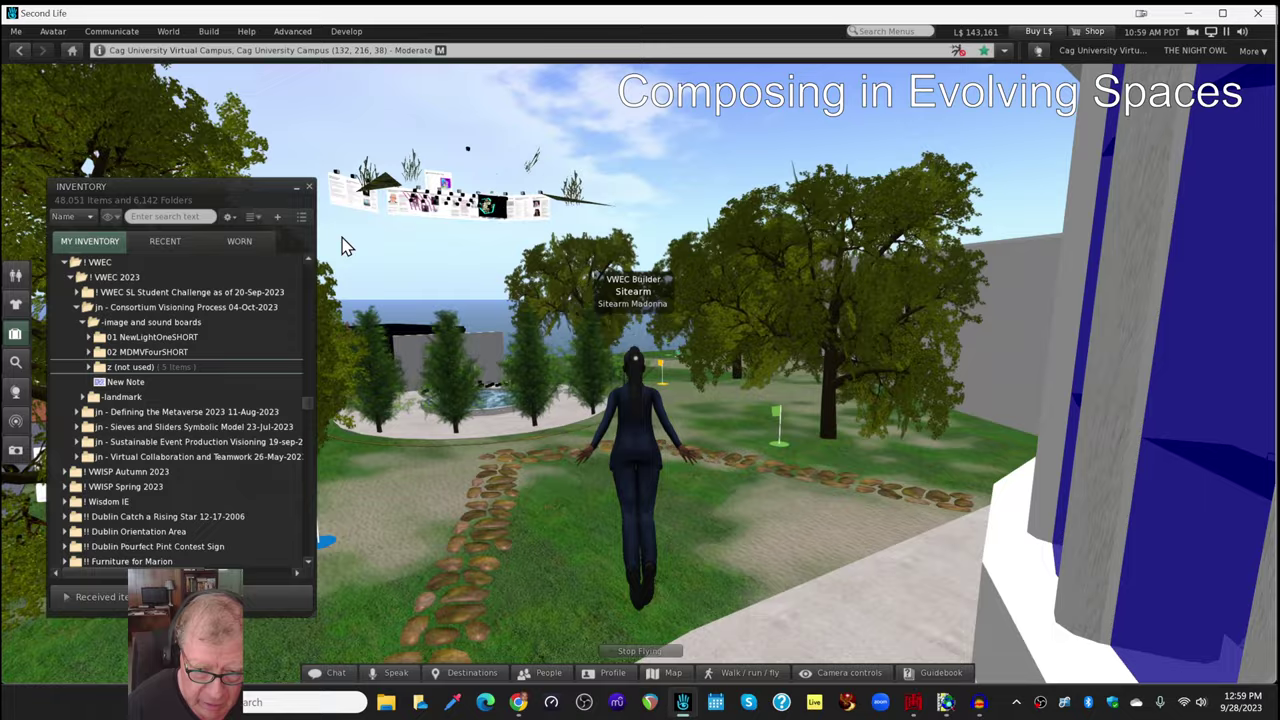
key(Left)
key(Up)
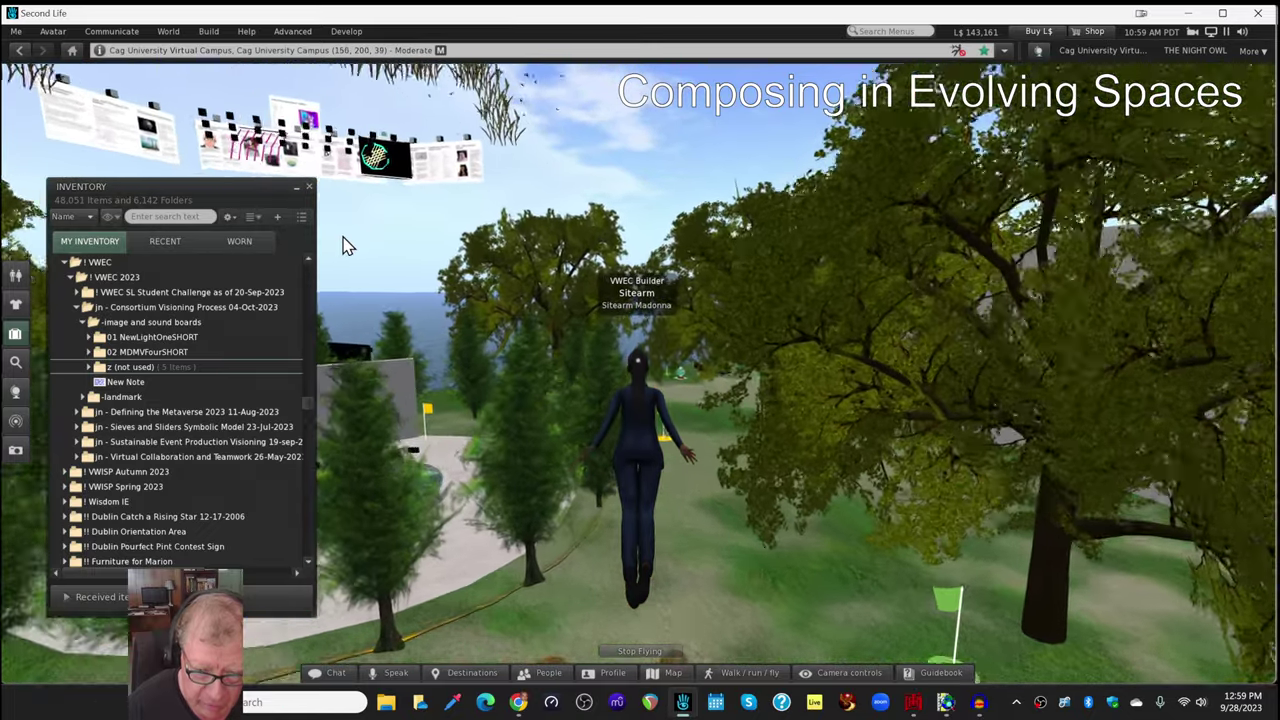
key(Left)
key(Up)
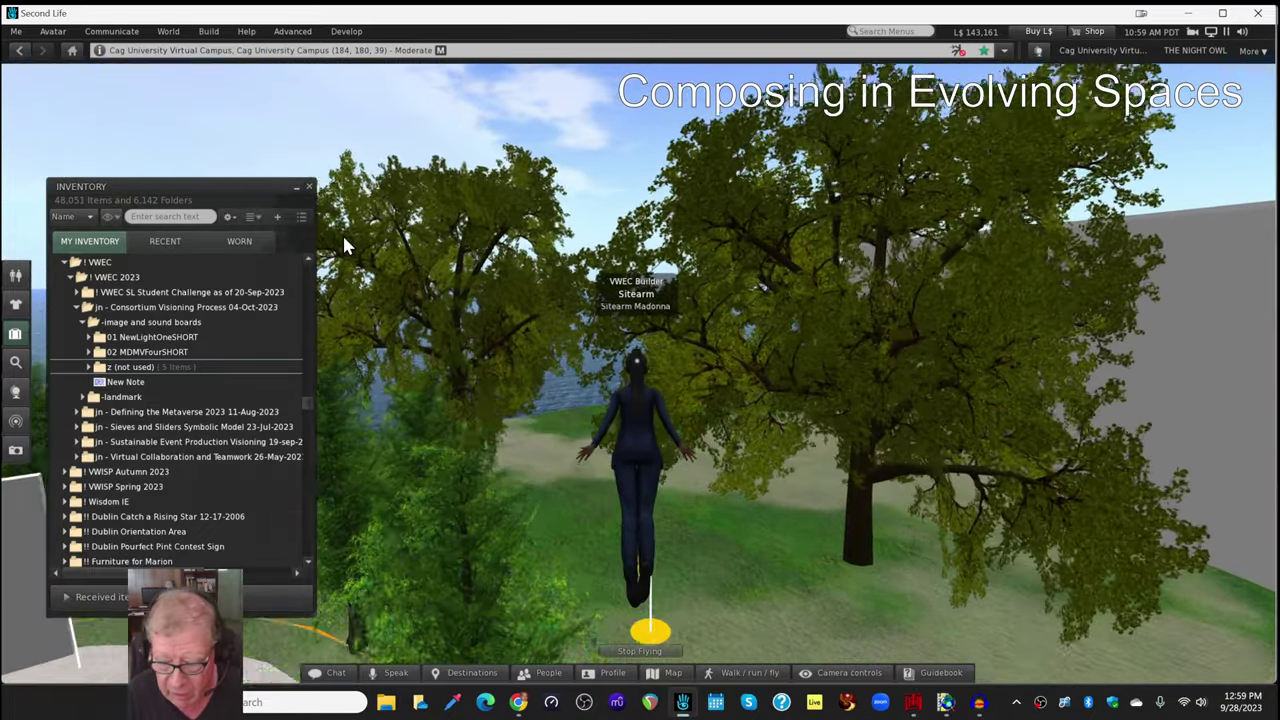
Descend toward the sea, land facing the boards and walk up to the blue platform
key(Up)
key(Page_Down)
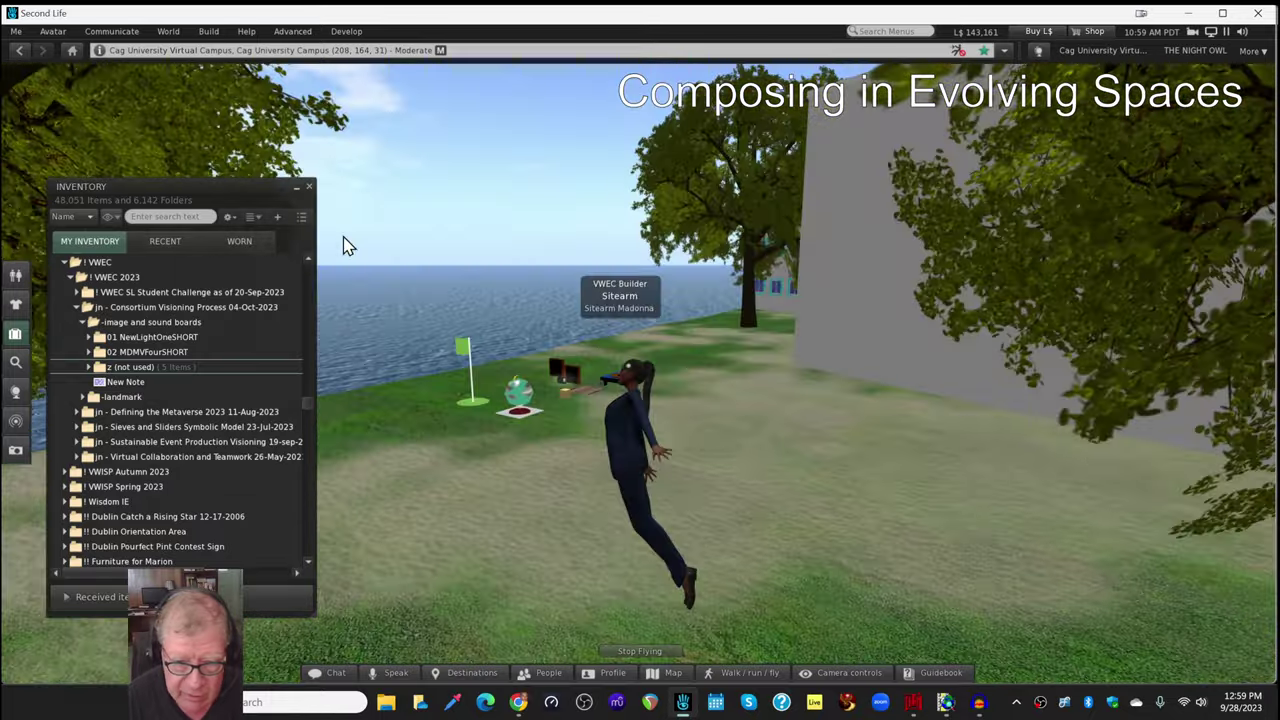
key(Up)
key(Up)
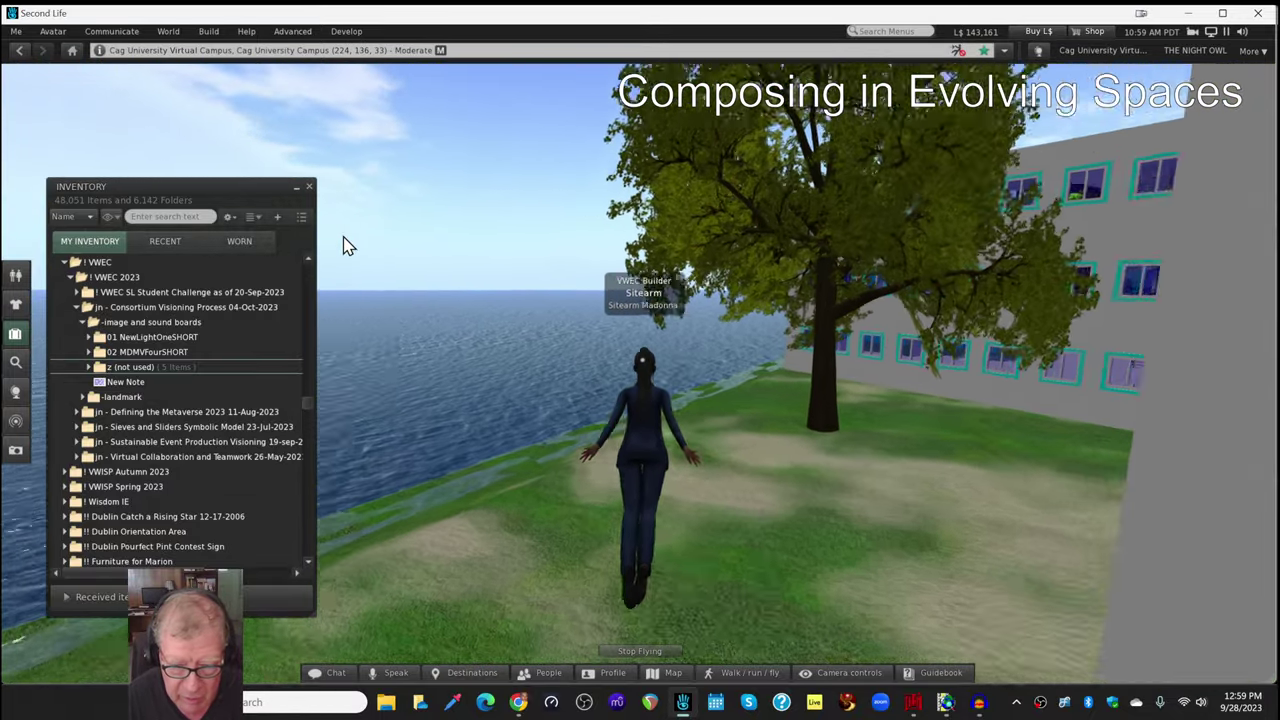
key(Left)
key(Page_Down)
key(Left)
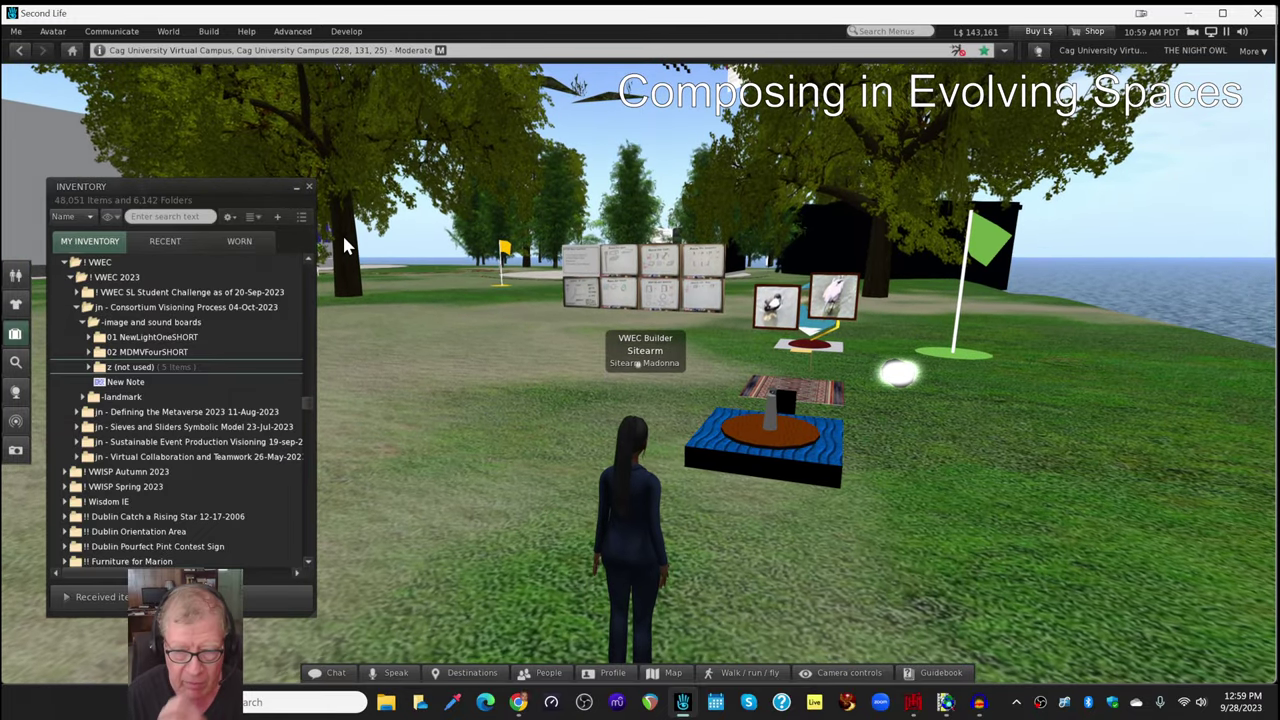
key(Left)
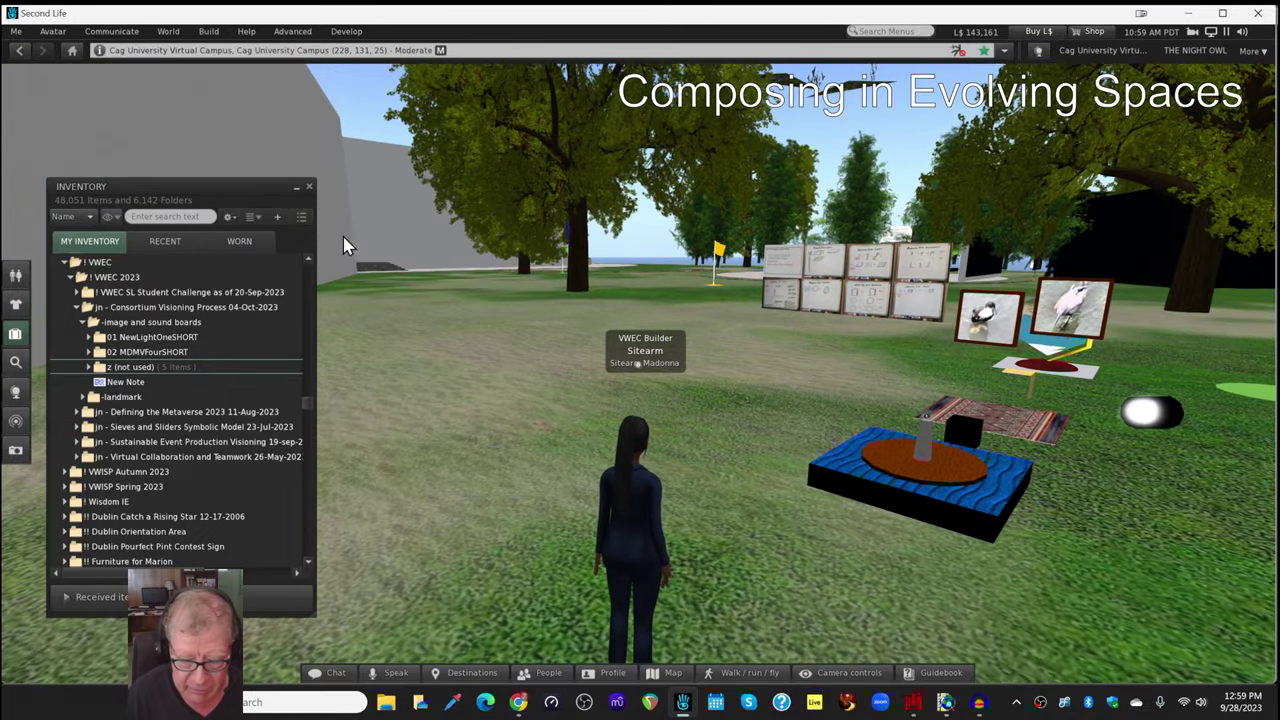
key(Right)
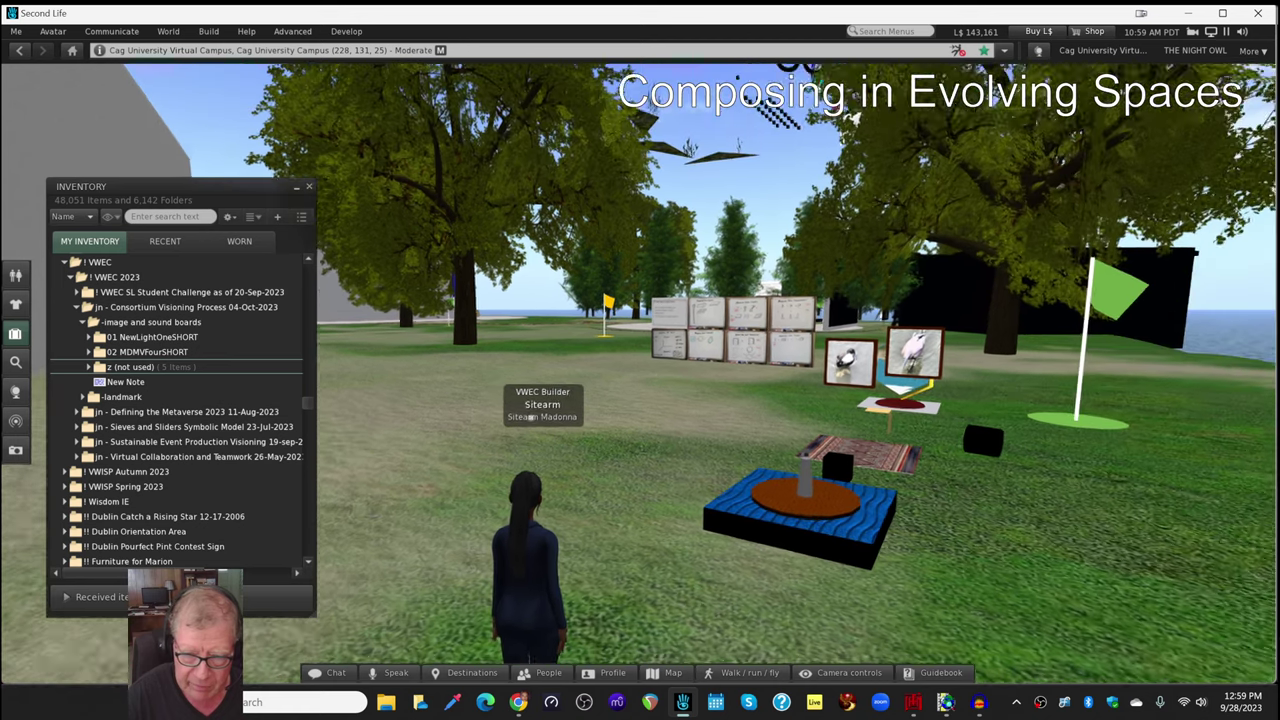
key(Up)
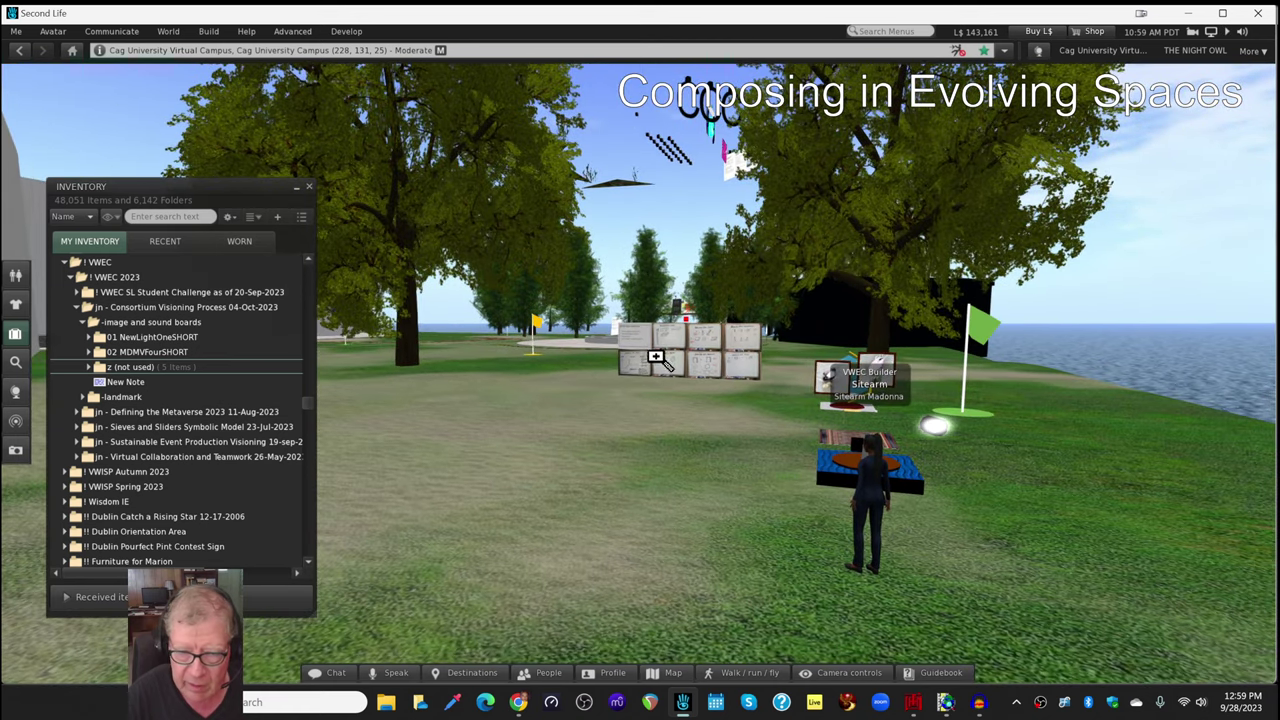
Focus the camera on the whiteboards and zoom in, then return to a wide view
alt+click(655, 358)
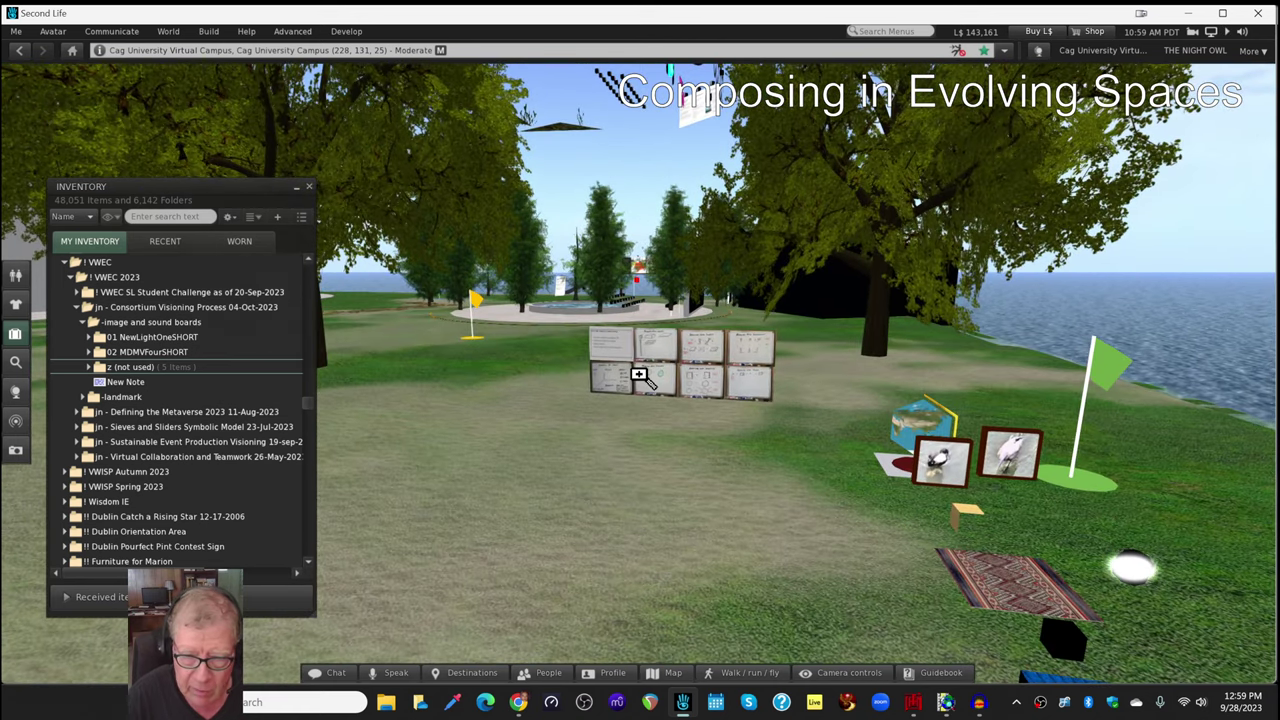
scroll(640, 375, up, 5)
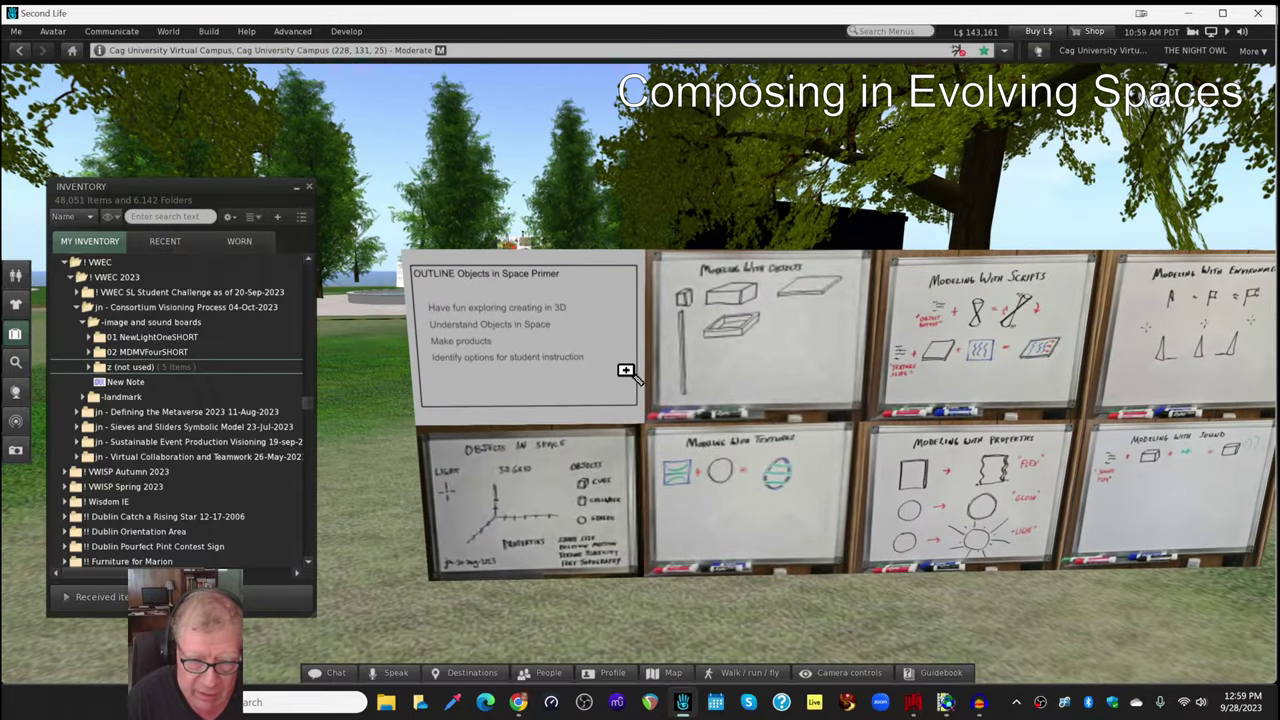
scroll(627, 372, up, 3)
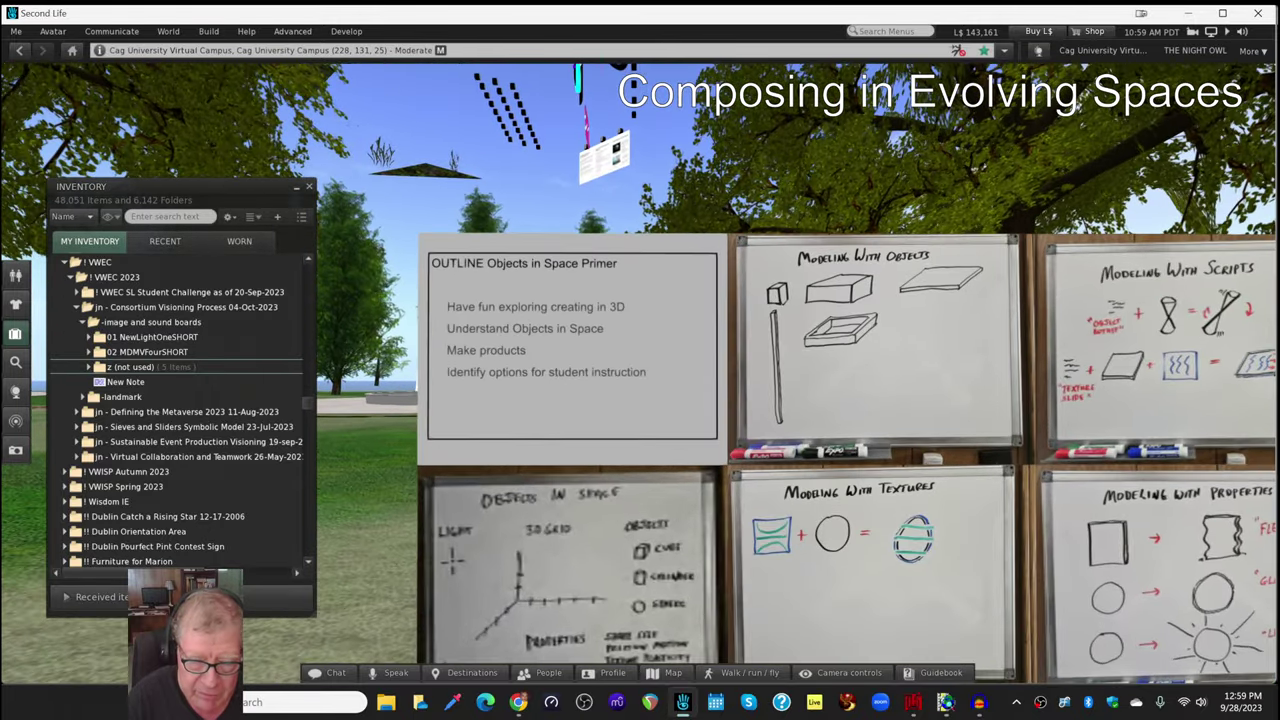
scroll(630, 380, up, 3)
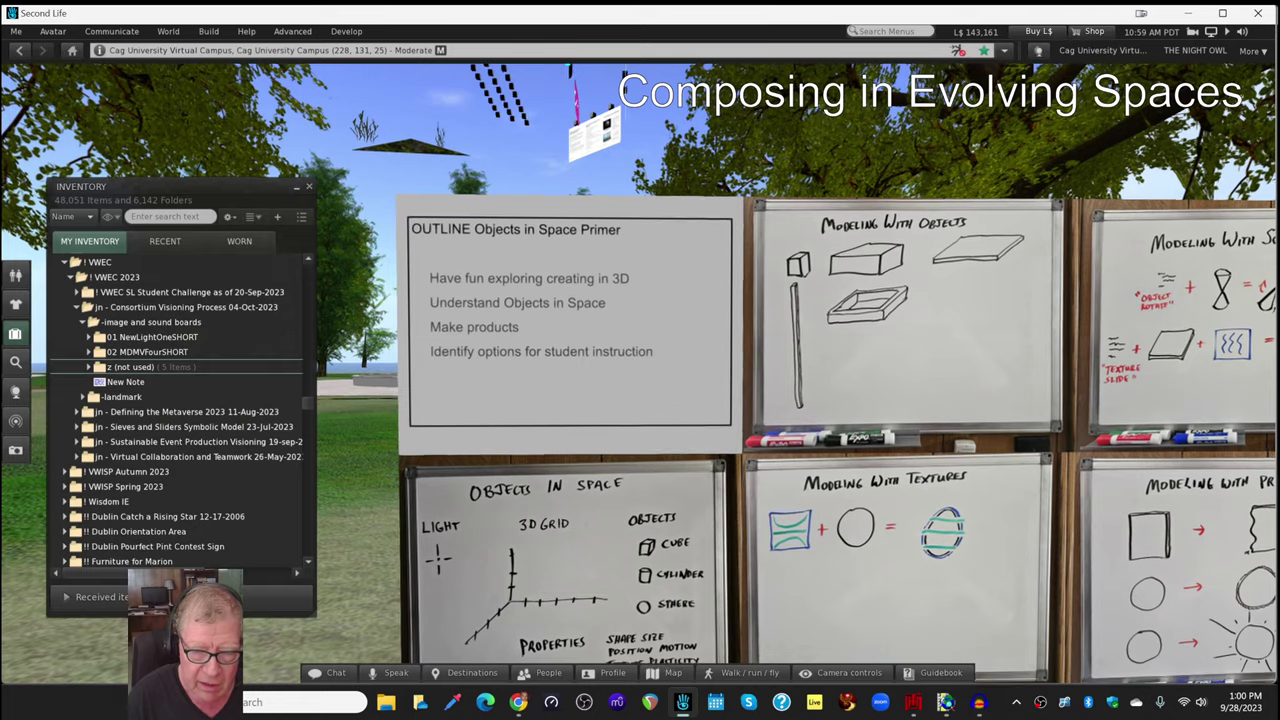
key(Escape)
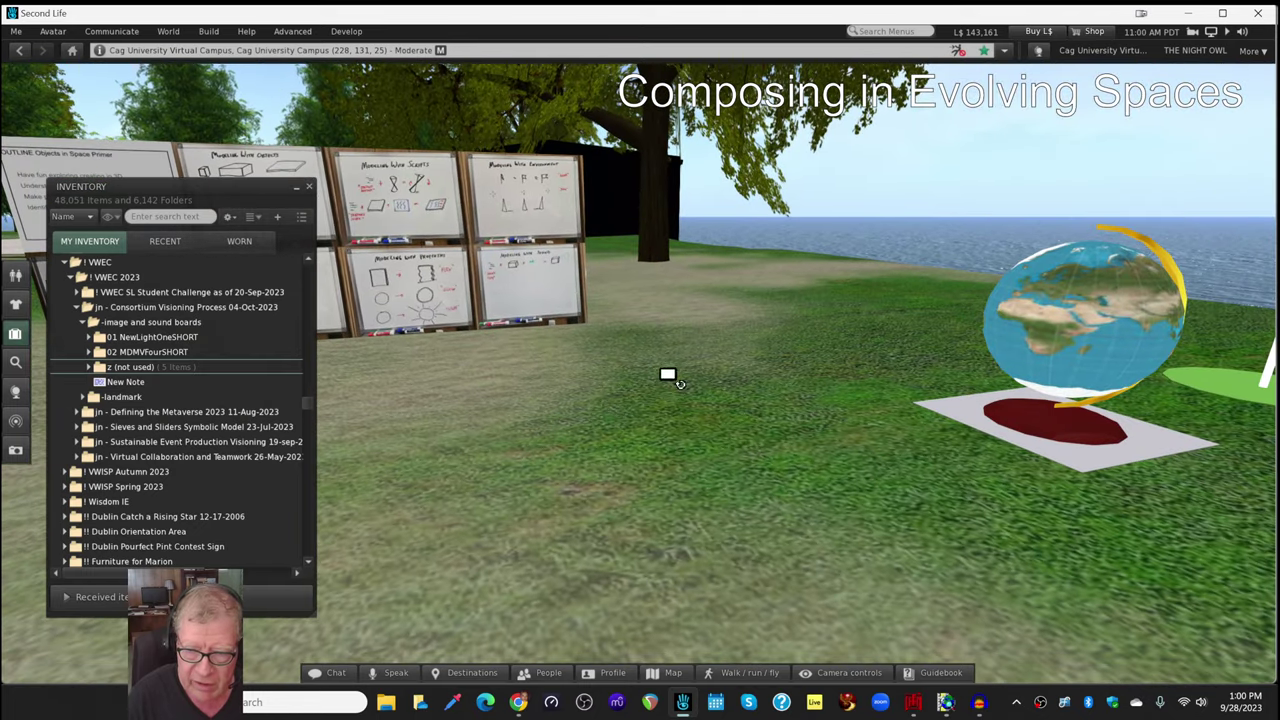
Take close looks at the globe and the bird picture, pulling back after each
alt+click(1006, 349)
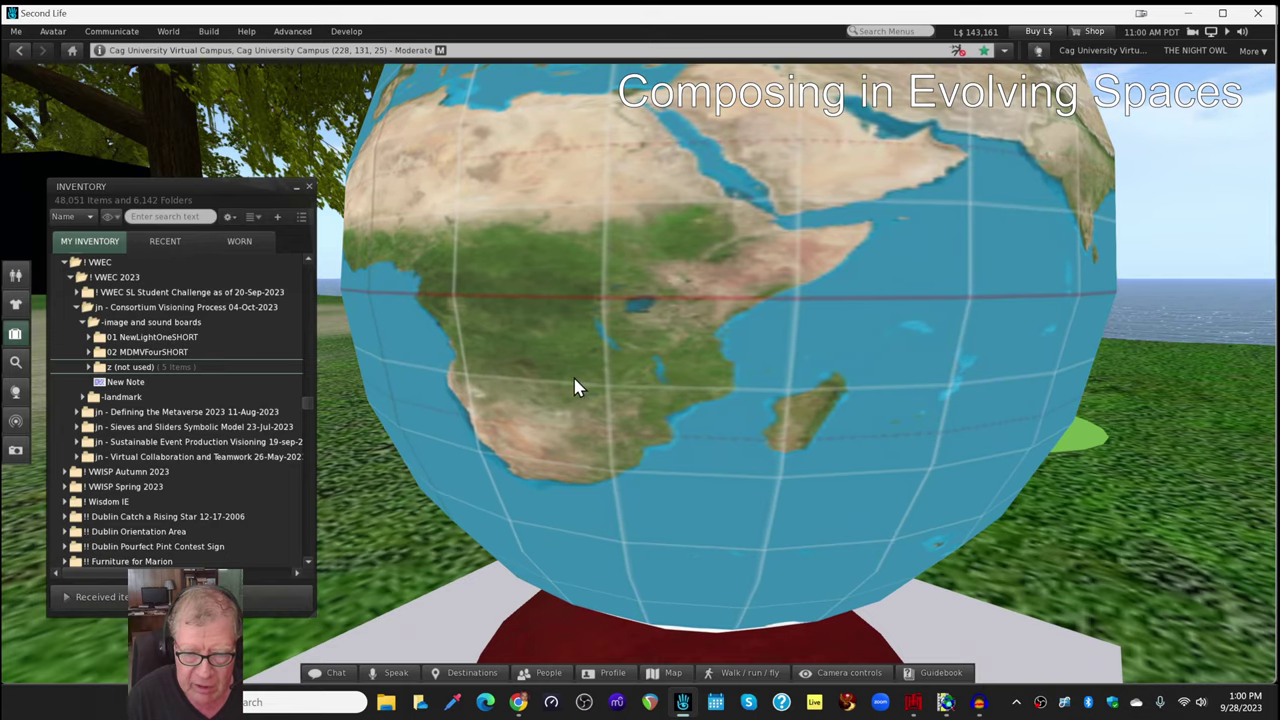
key(Escape)
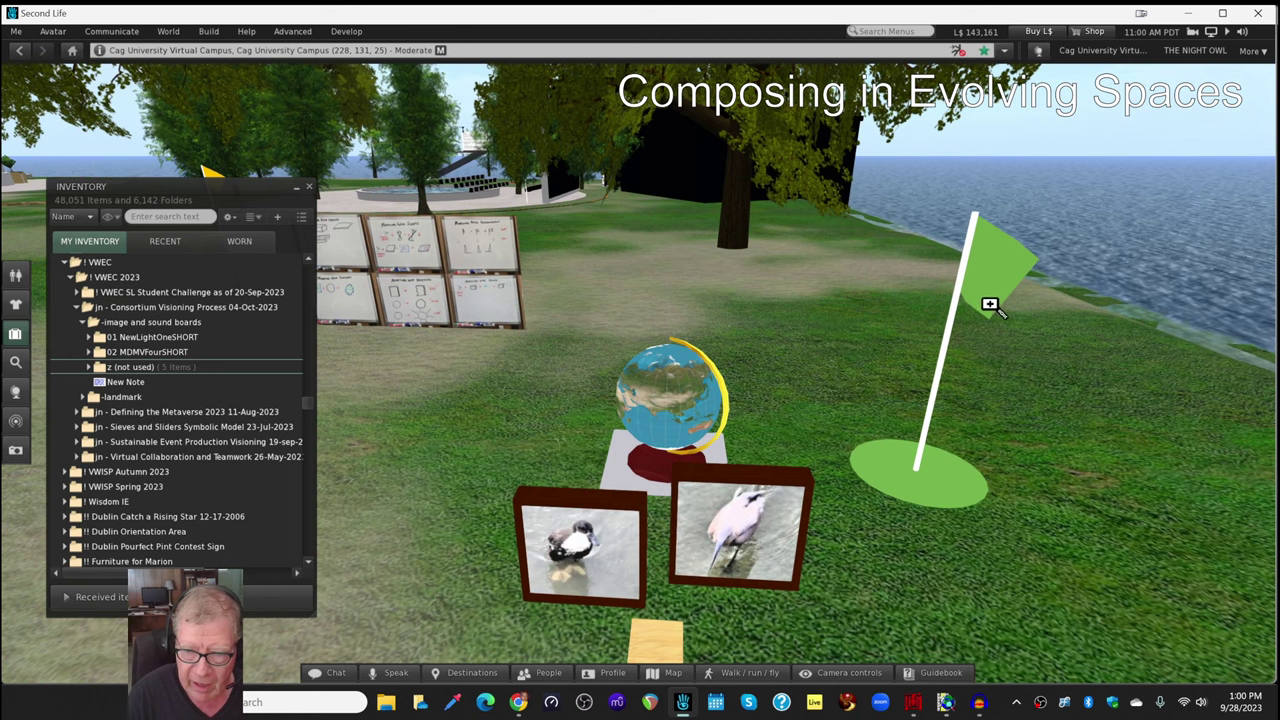
alt+click(762, 555)
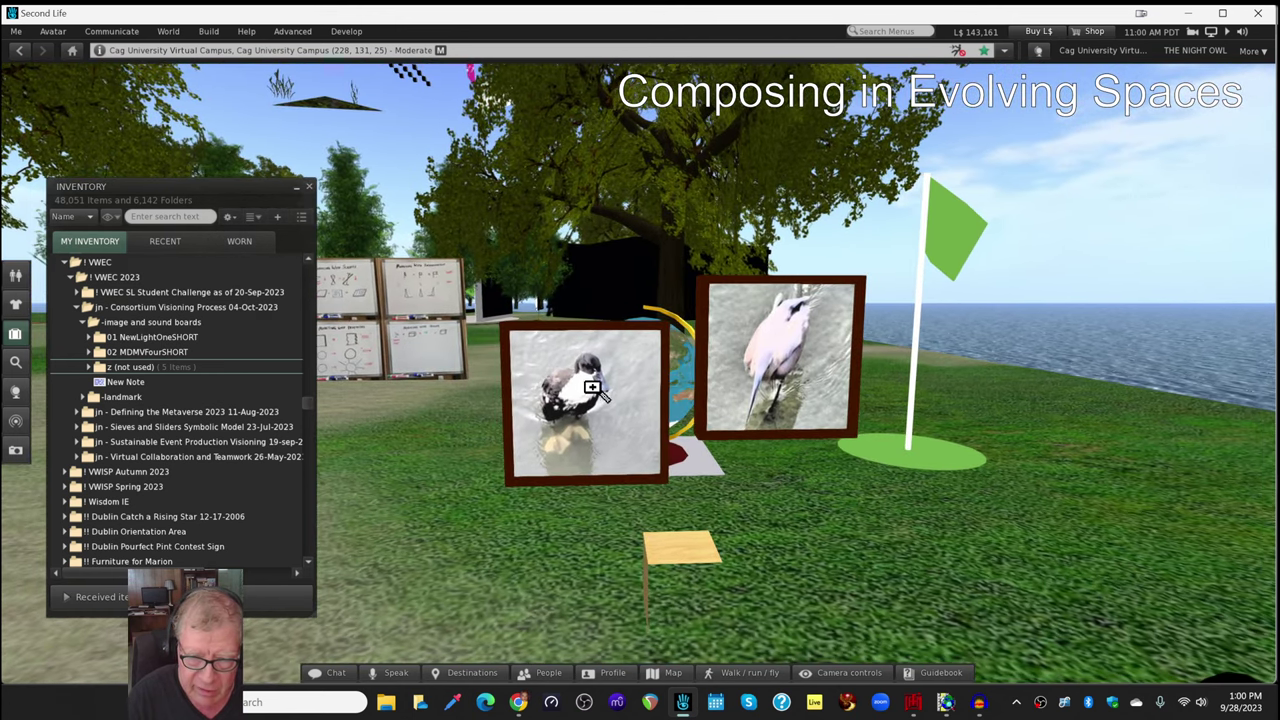
key(Escape)
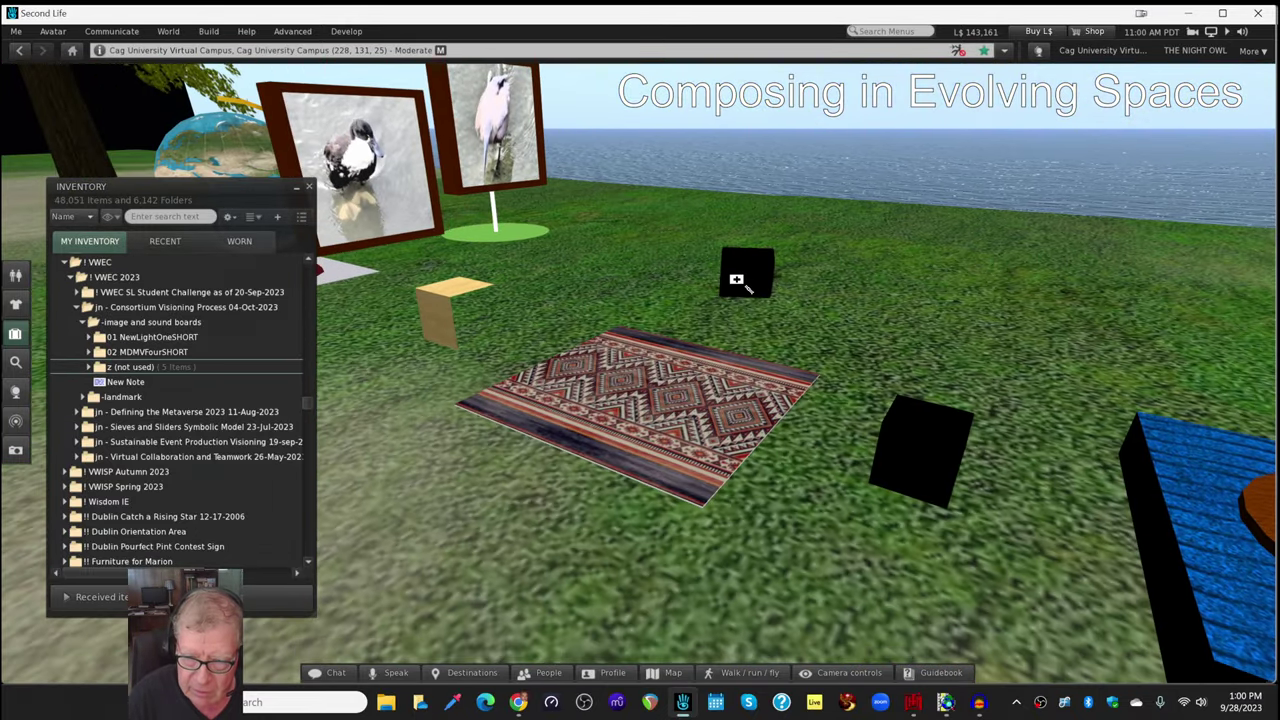
Focus on the black cylinder, then the blue fountain base, zooming out after each
alt+click(736, 279)
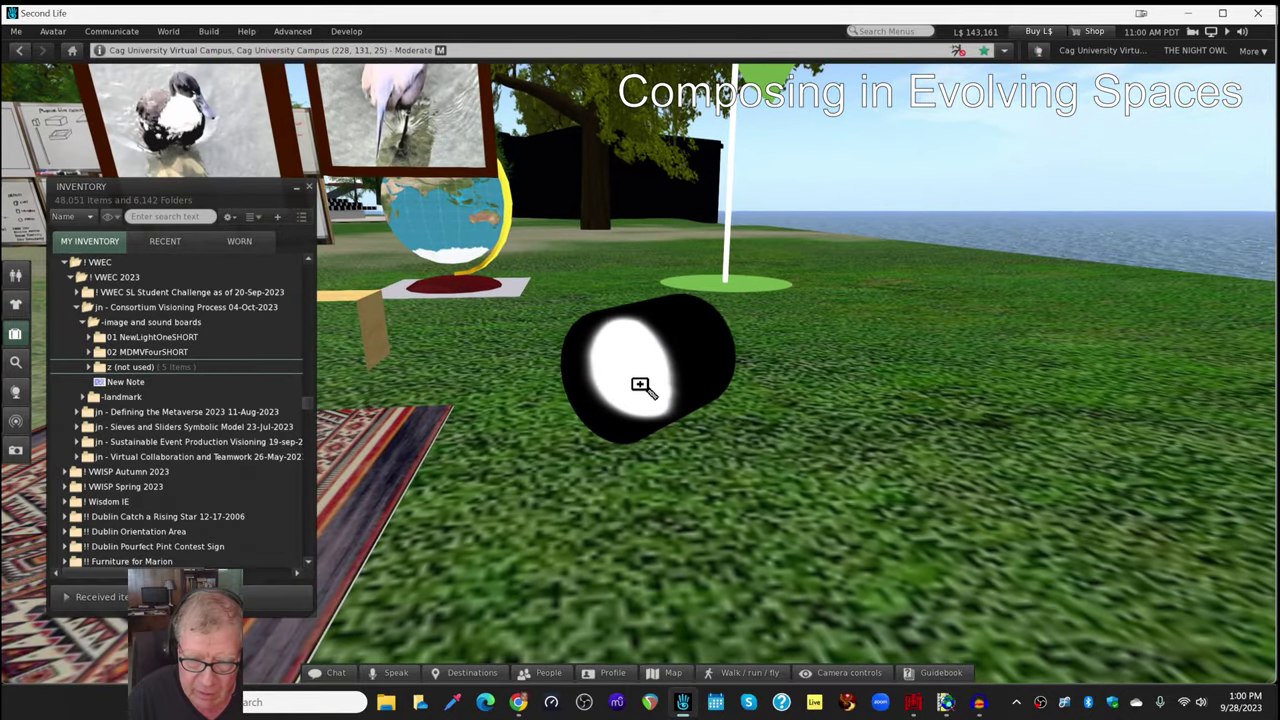
scroll(640, 385, down, 5)
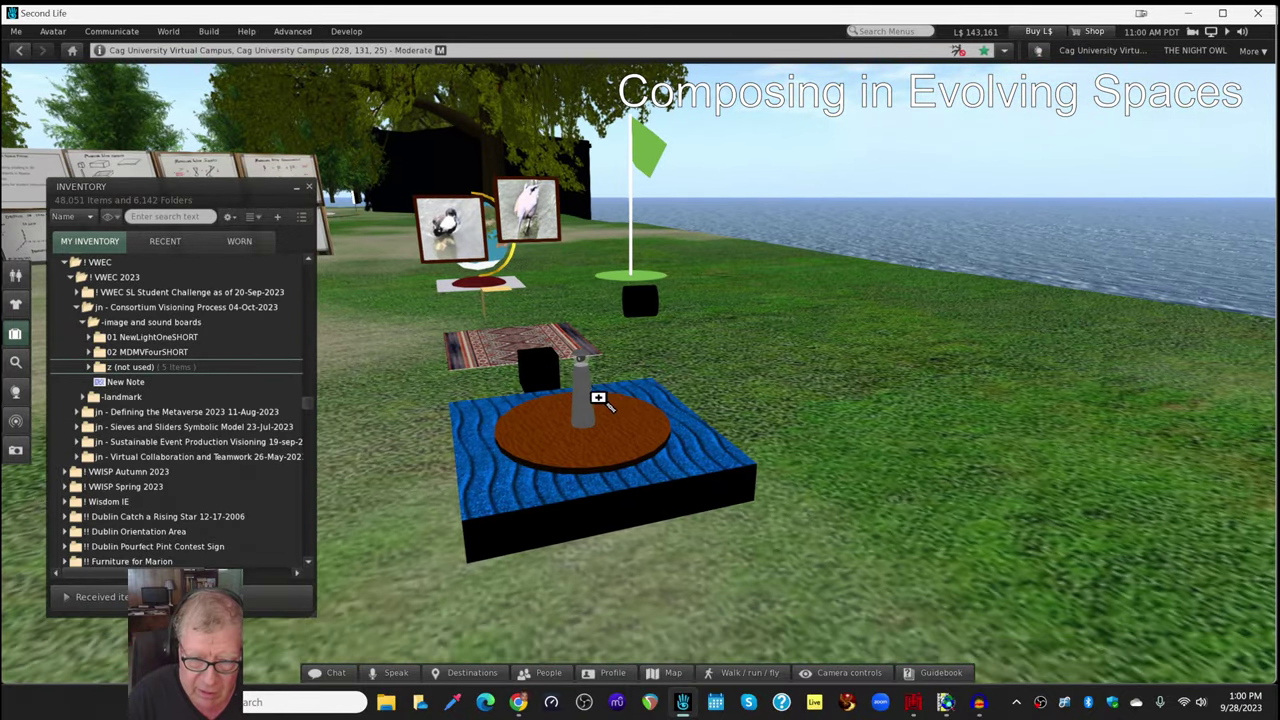
alt+click(563, 449)
scroll(641, 378, down, 5)
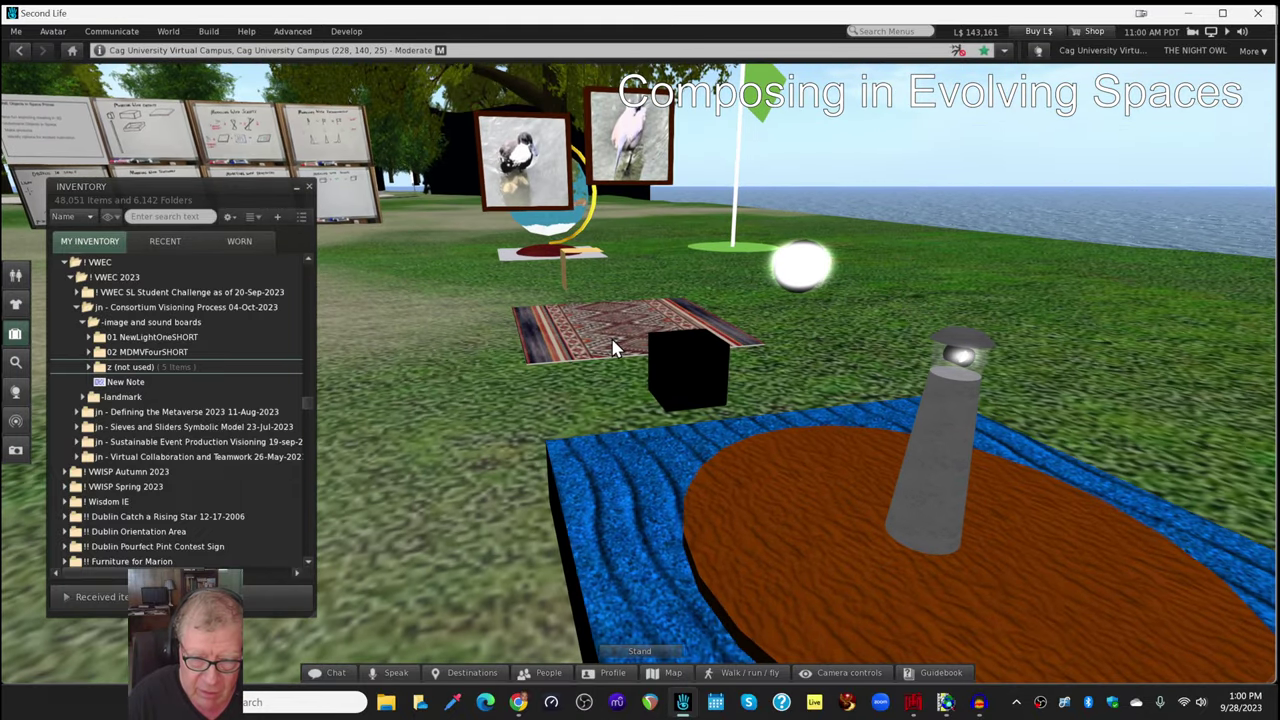
Orbit around the seated avatar toward the whiteboards and make it stand up
key(Escape)
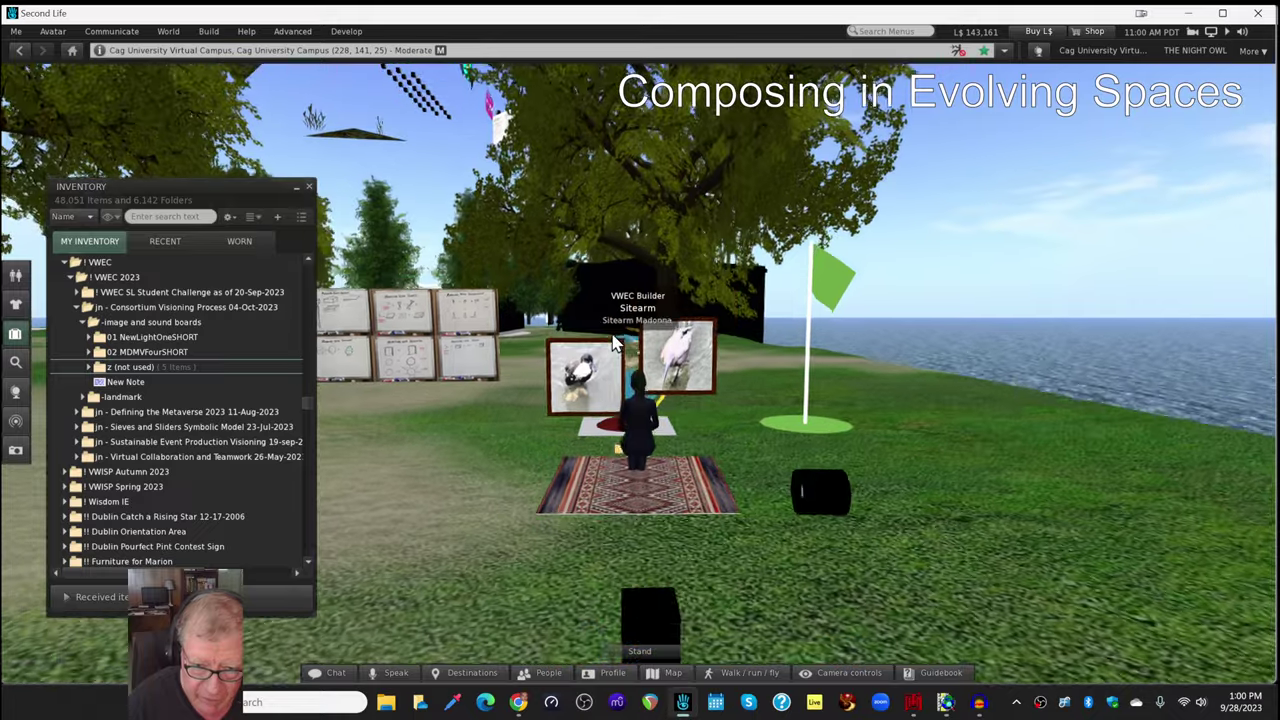
key(Left)
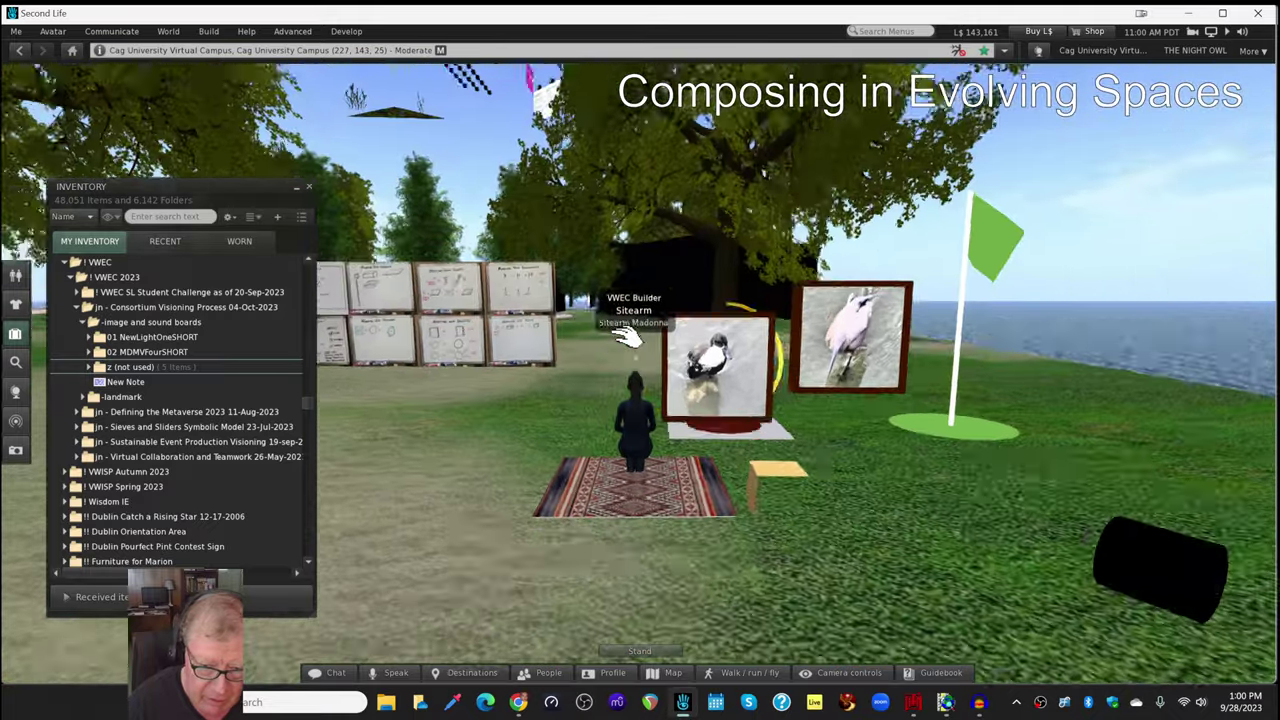
key(Left)
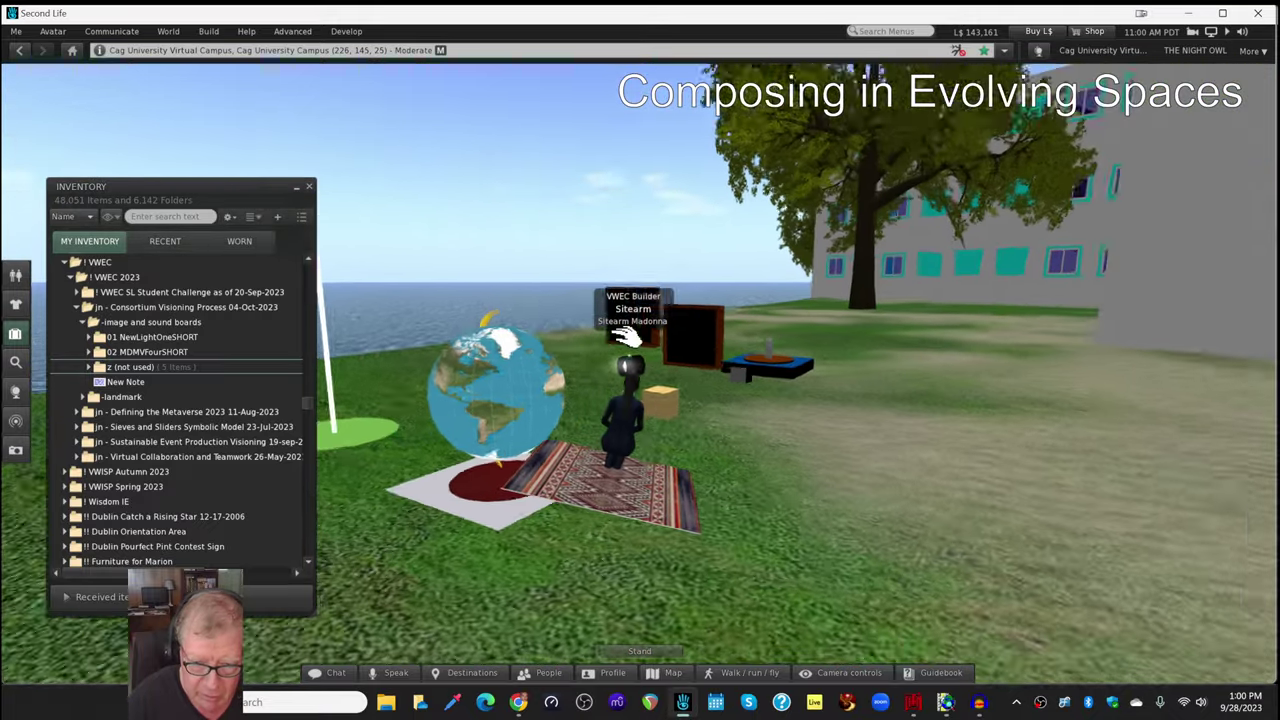
key(Left)
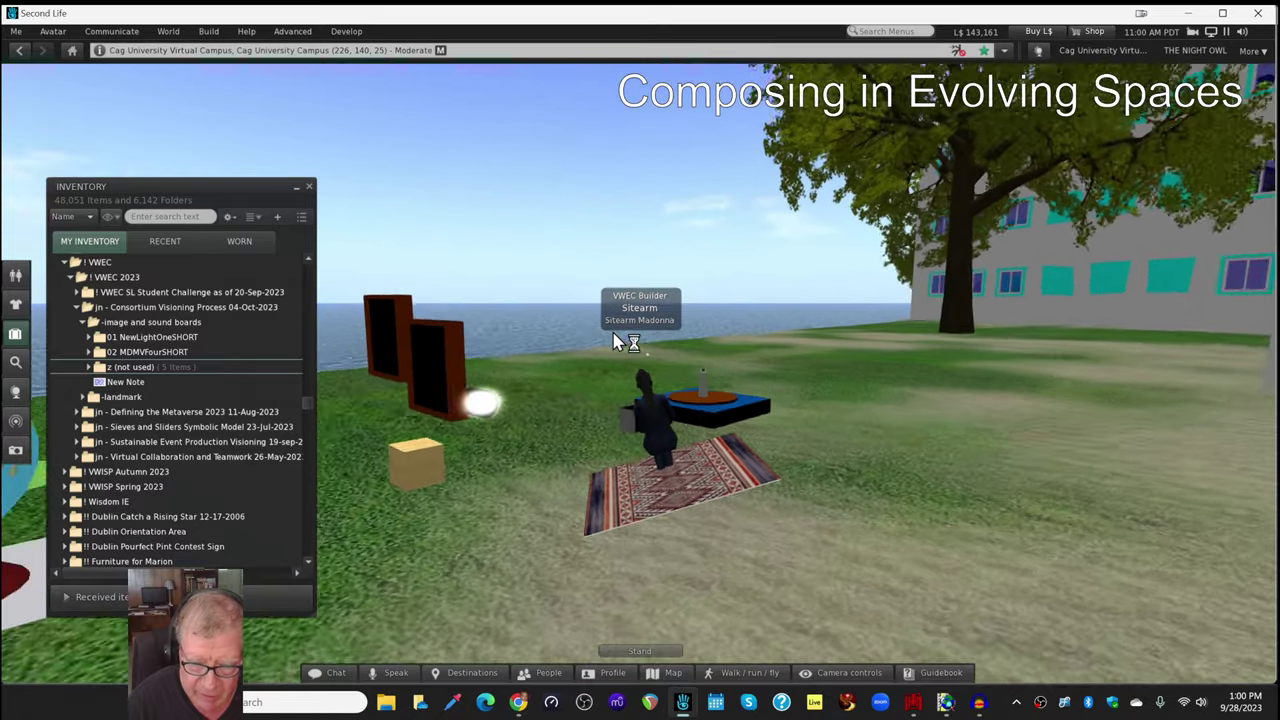
key(Left)
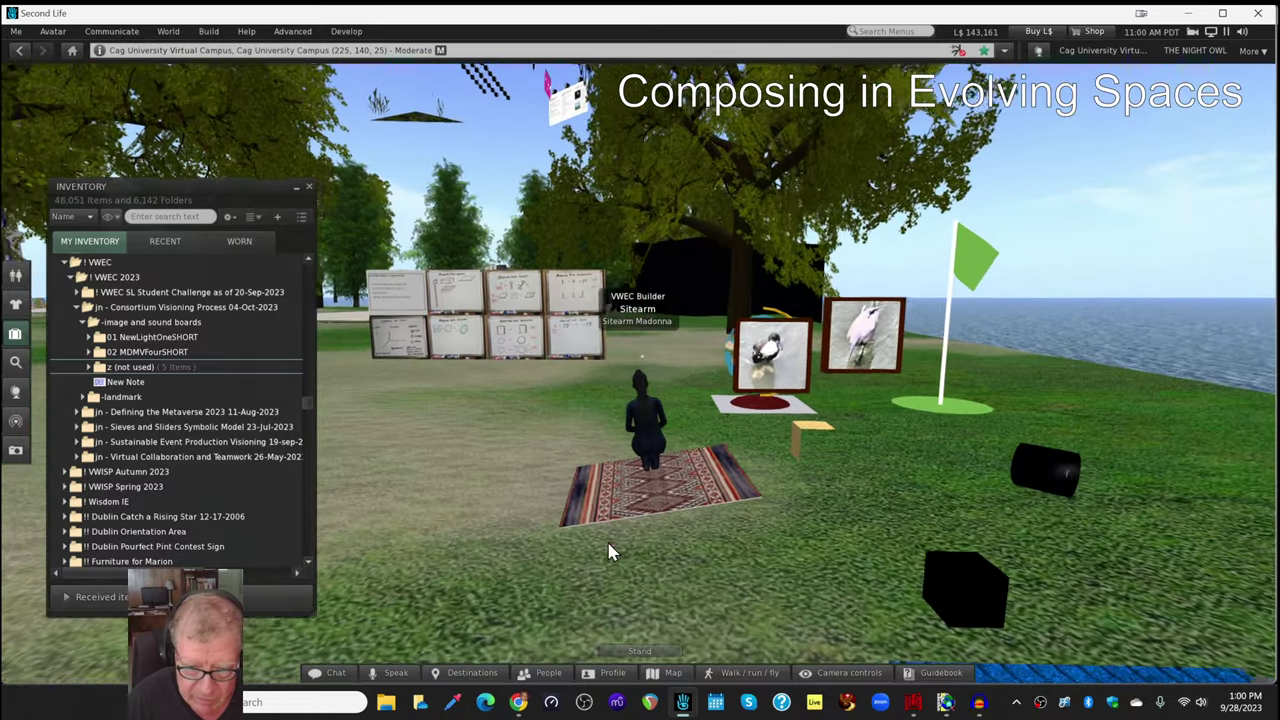
click(641, 652)
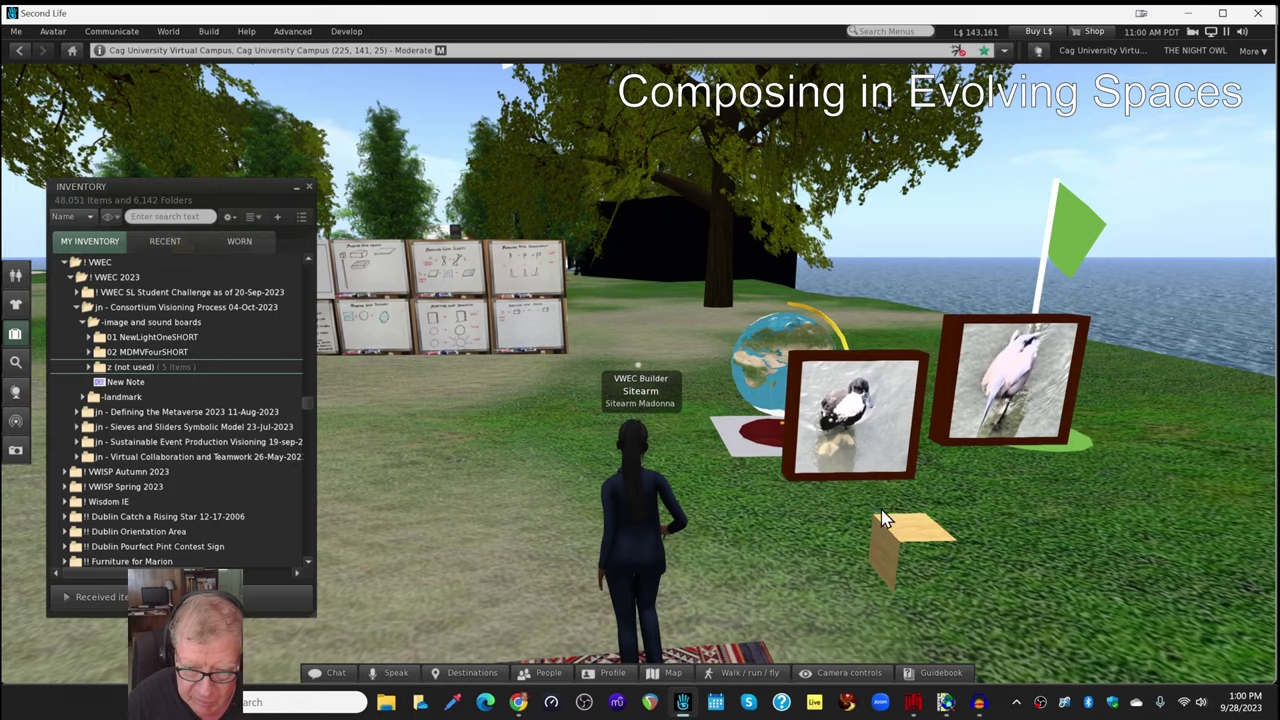
Examine the wooden box from several sides, then reset to the wide view
alt+click(907, 572)
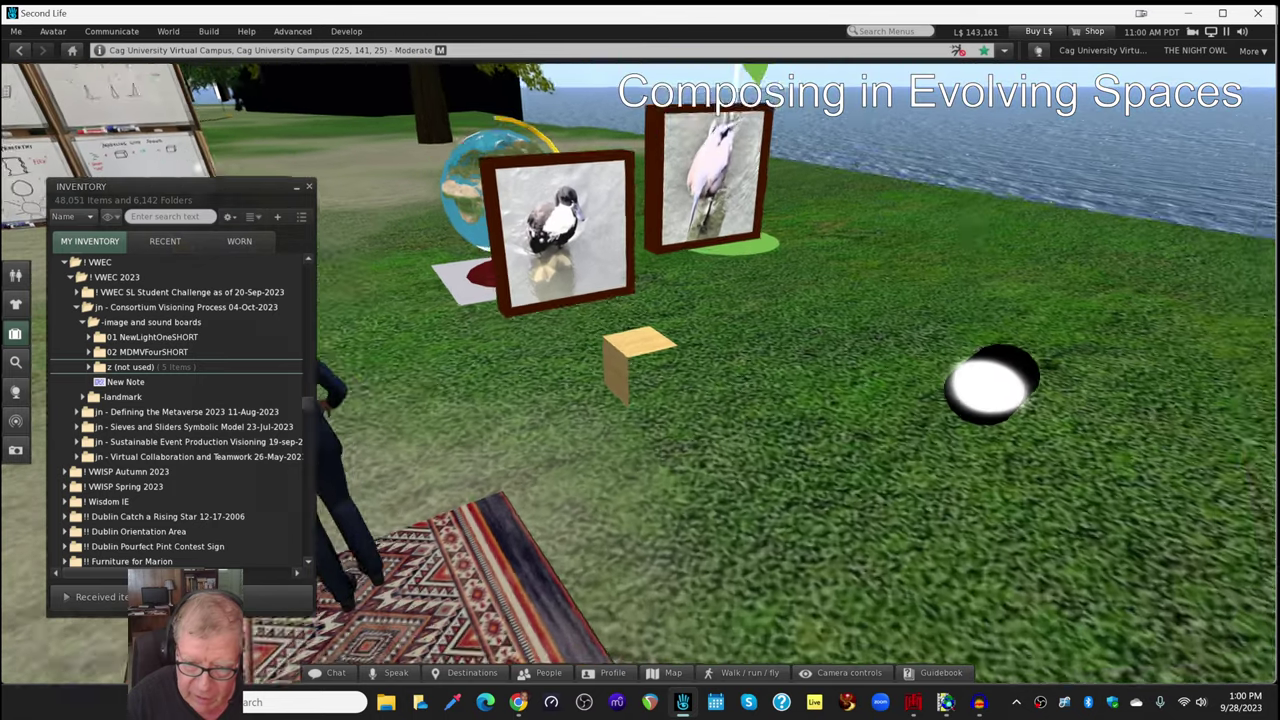
key(alt+Left)
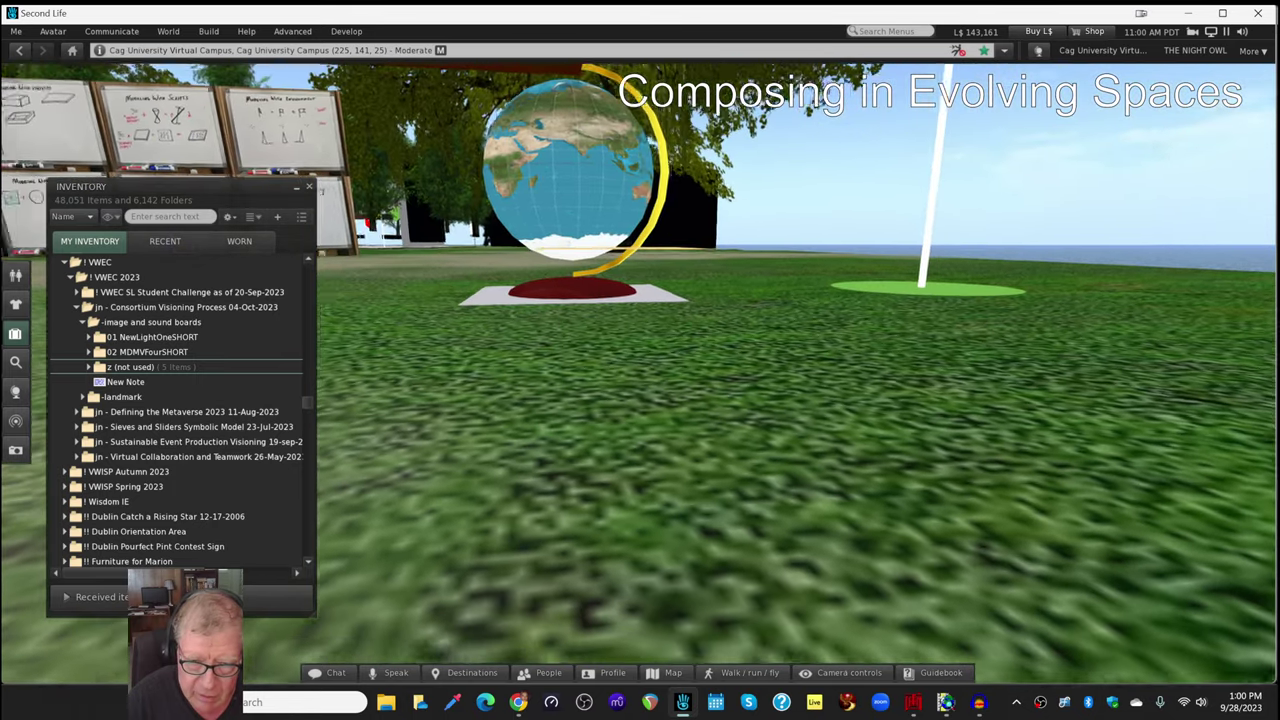
key(alt+Left)
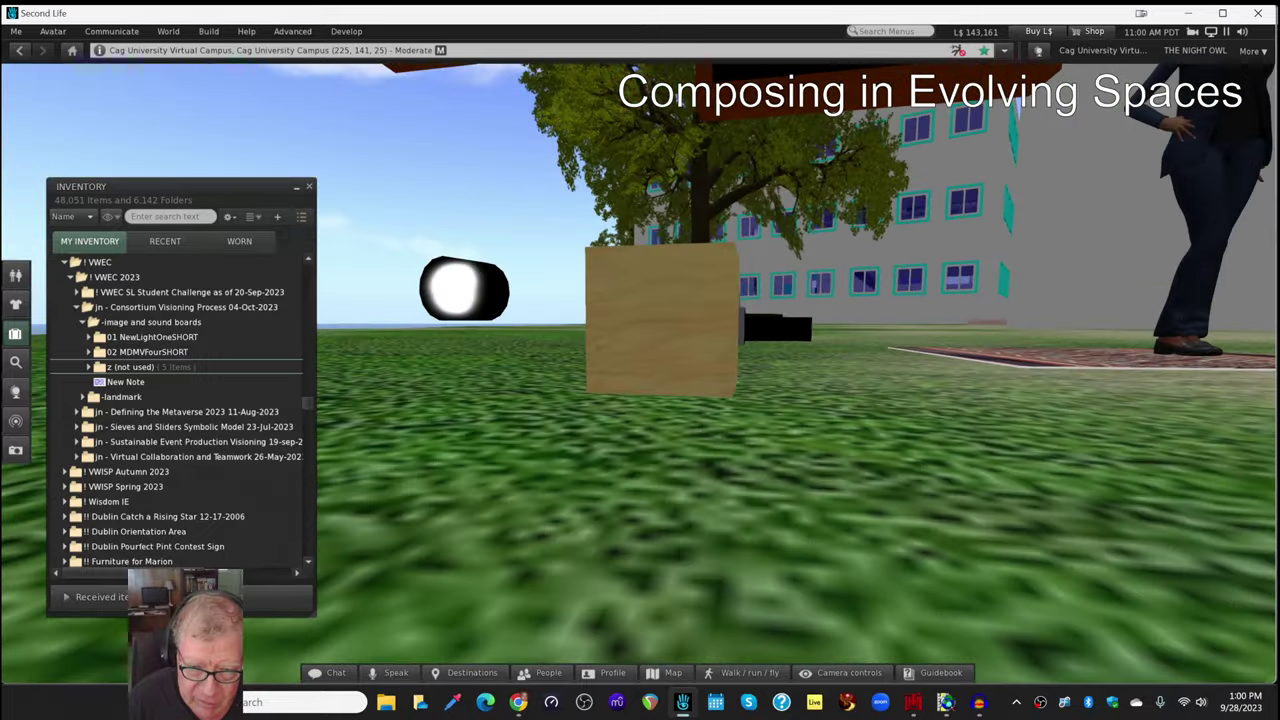
key(Escape)
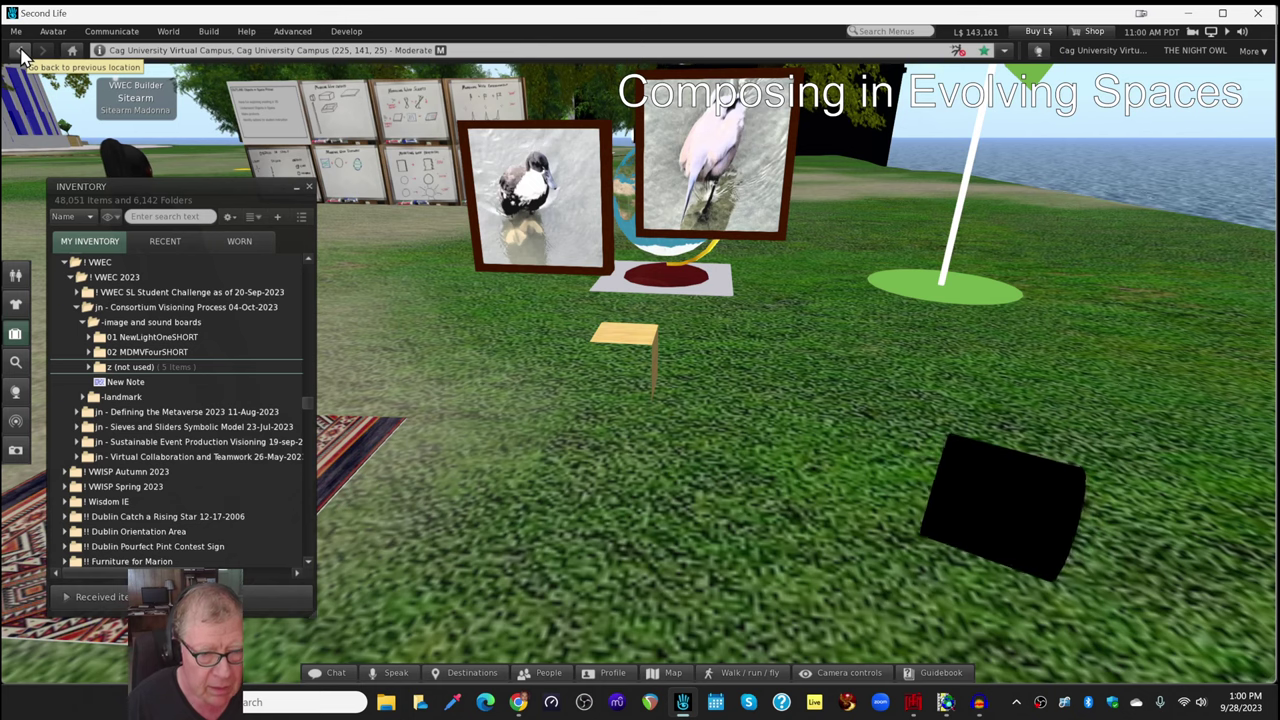
In the napkin diagram, read the results note in H60, then scroll to the 28-sep-2023 RECOUP entry
click(516, 701)
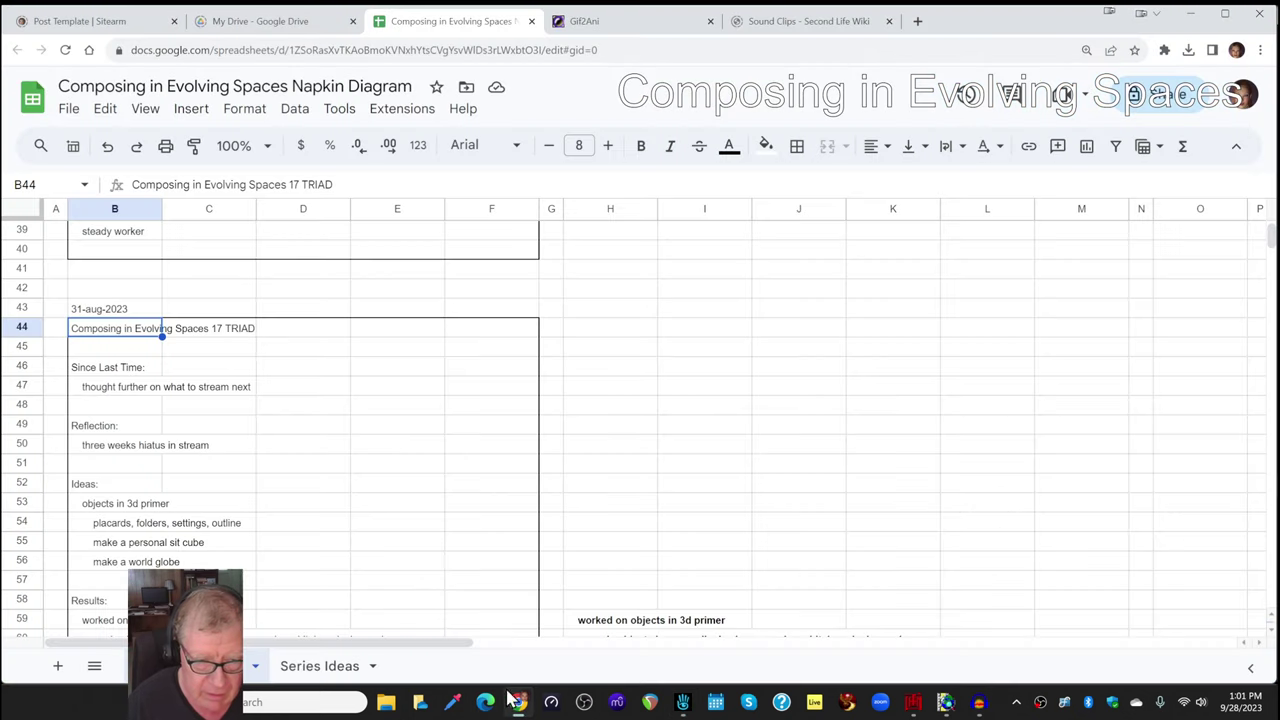
scroll(314, 480, down, 5)
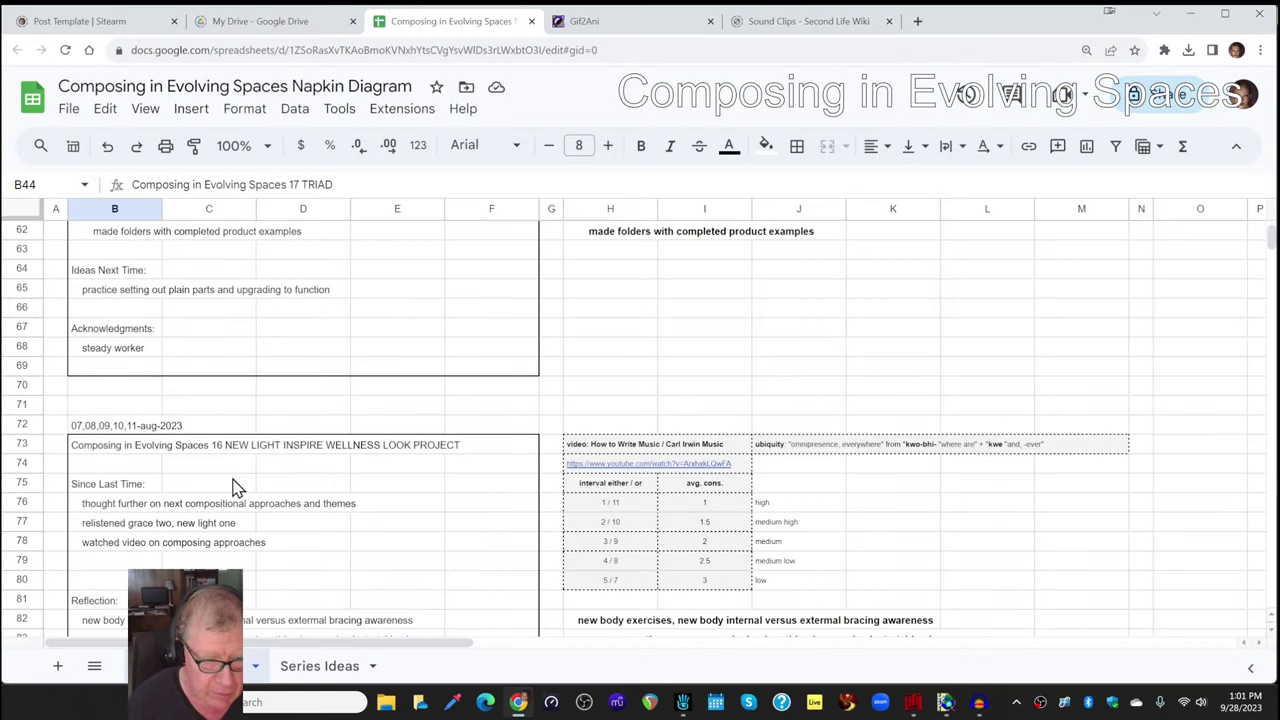
scroll(171, 465, up, 6)
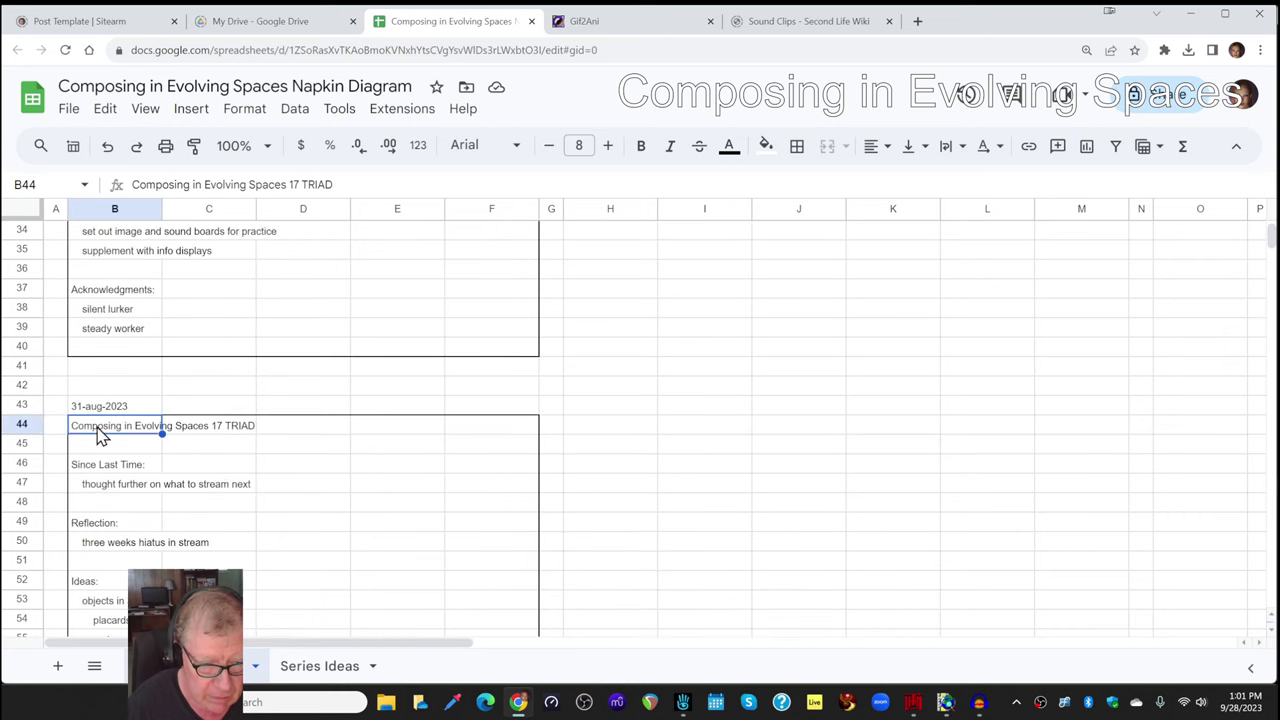
scroll(100, 436, down, 4)
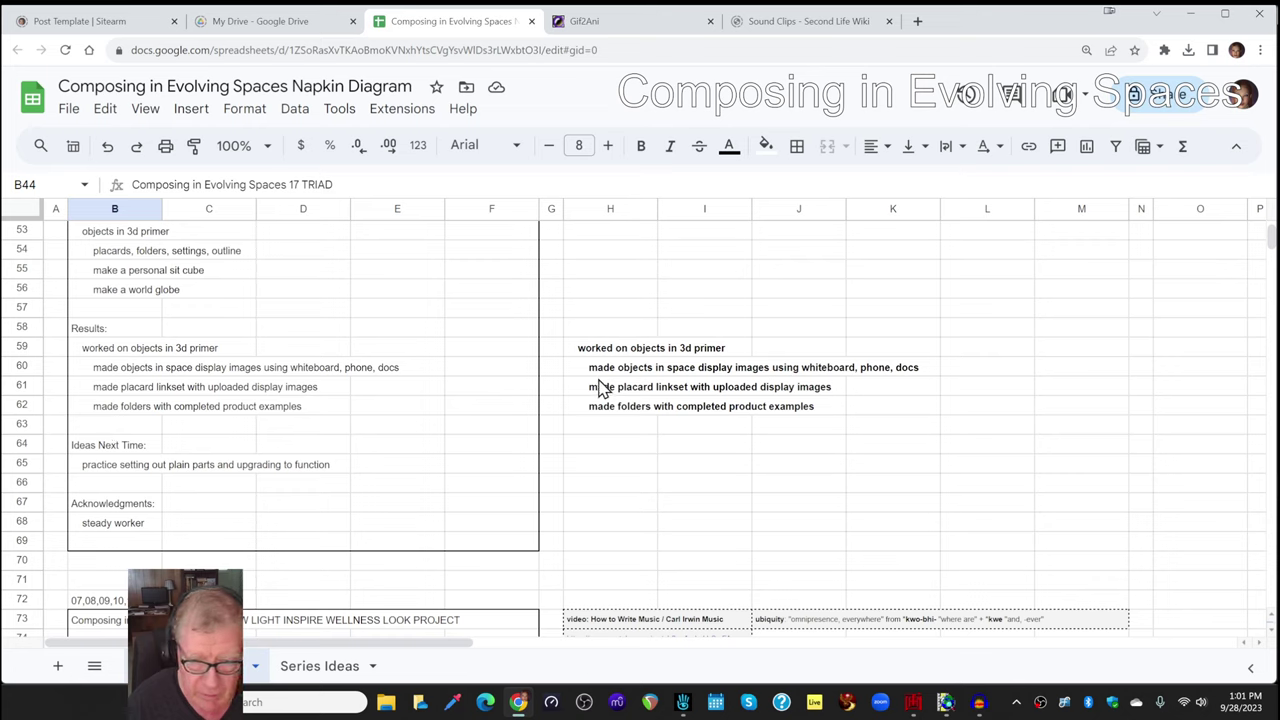
click(598, 374)
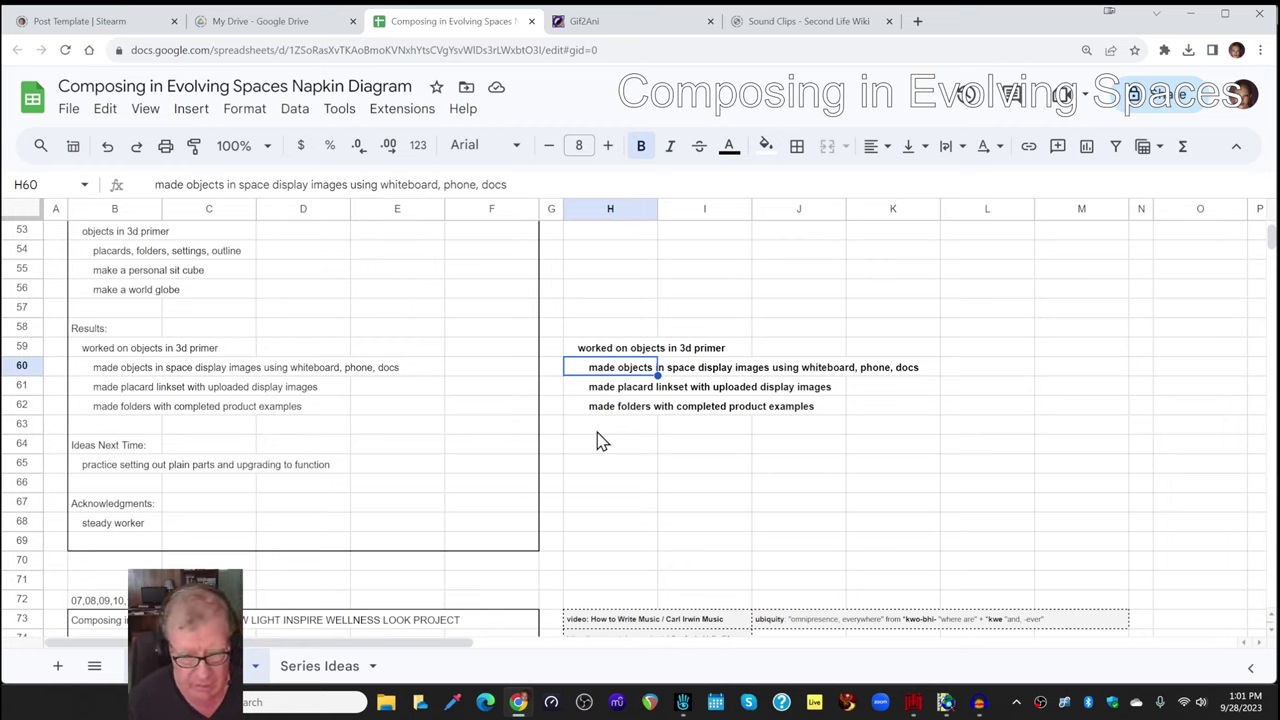
scroll(390, 503, up, 6)
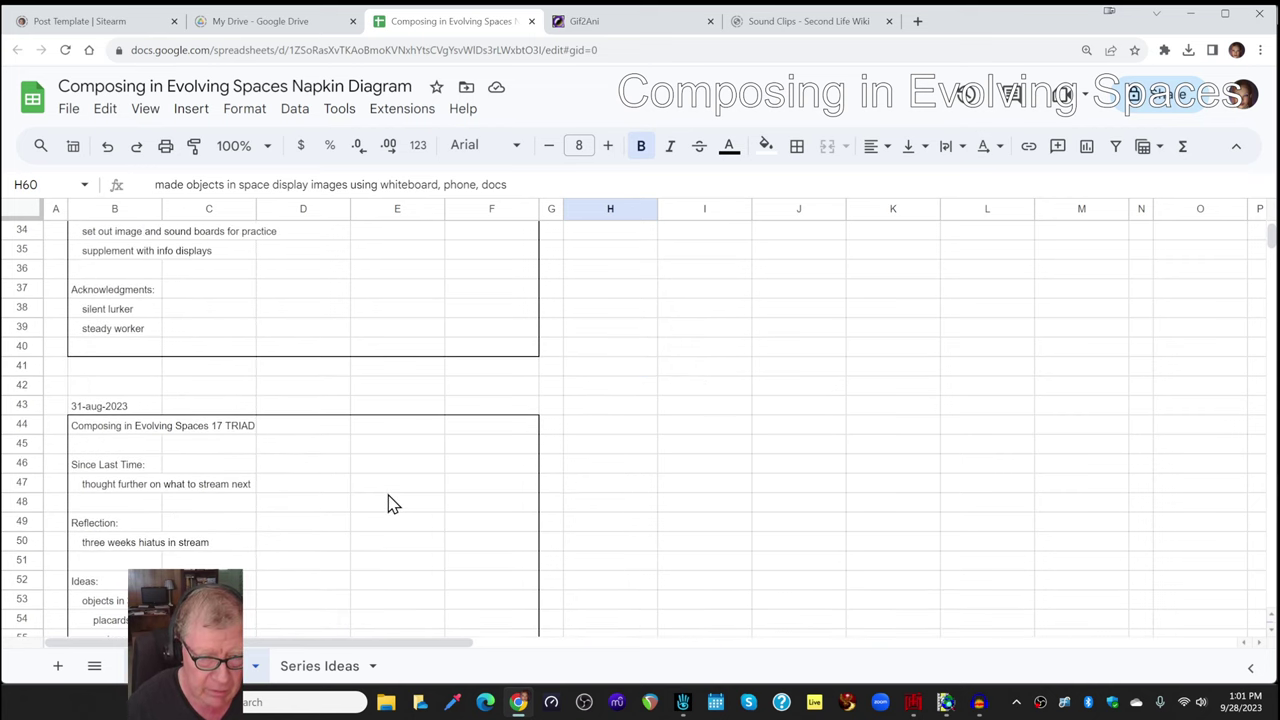
scroll(390, 503, up, 9)
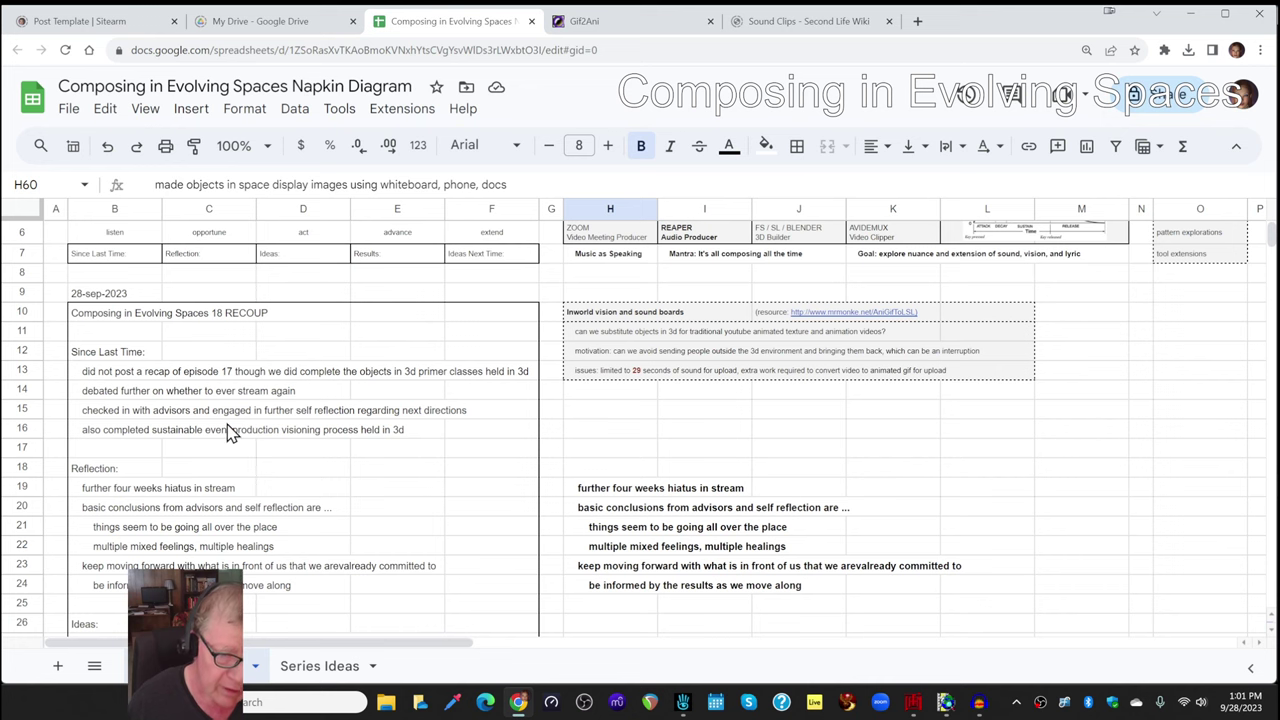
scroll(228, 432, down, 1)
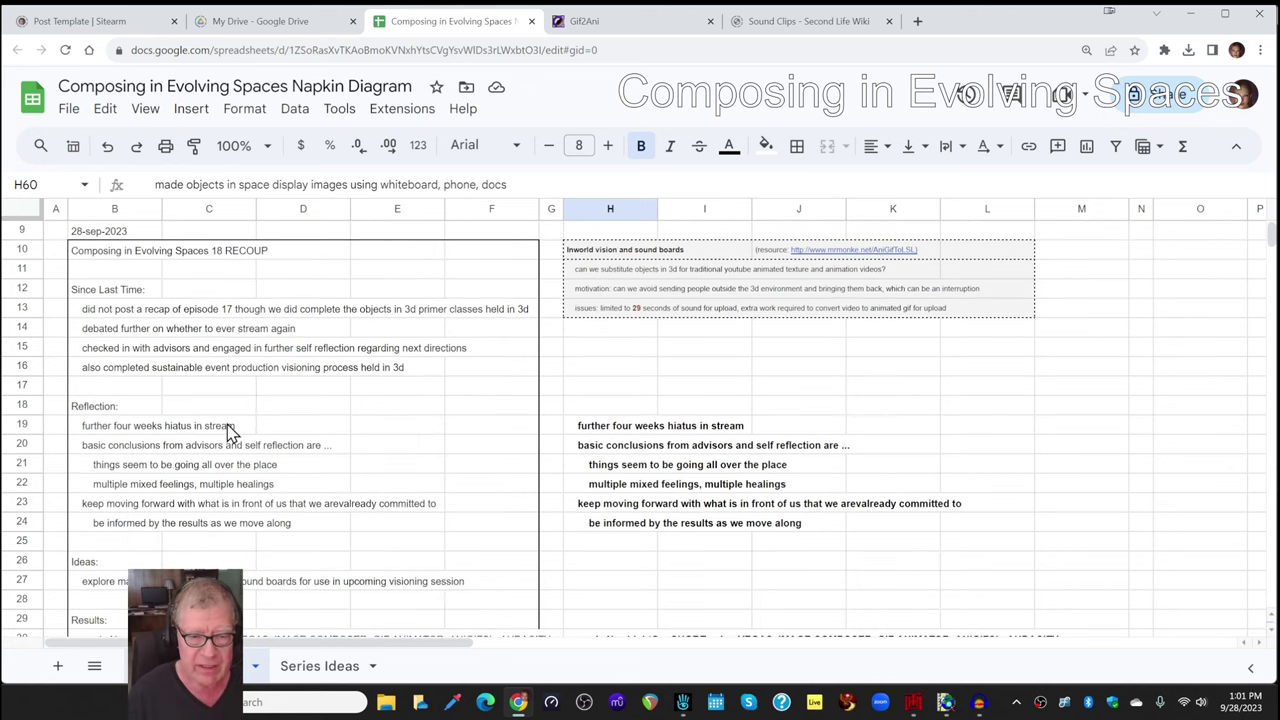
Open the Sitearm blog from the Post Template page and play, then pause, the New Light One video
click(68, 24)
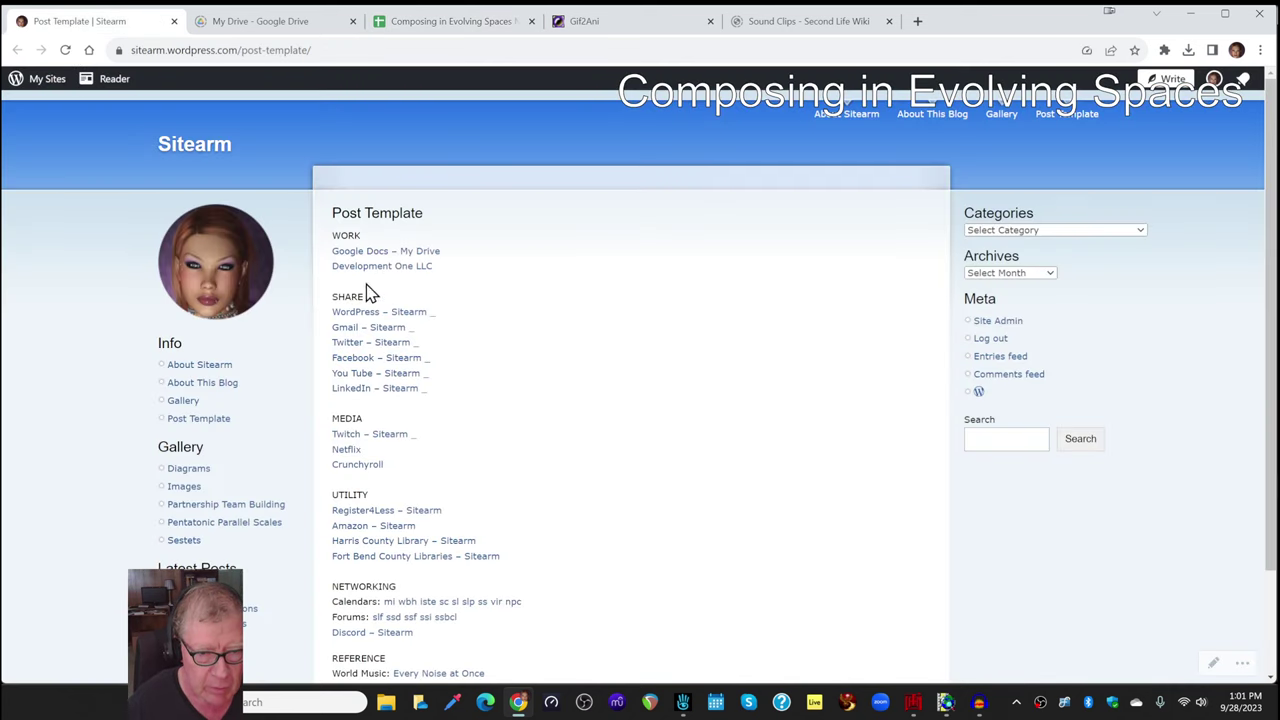
click(373, 314)
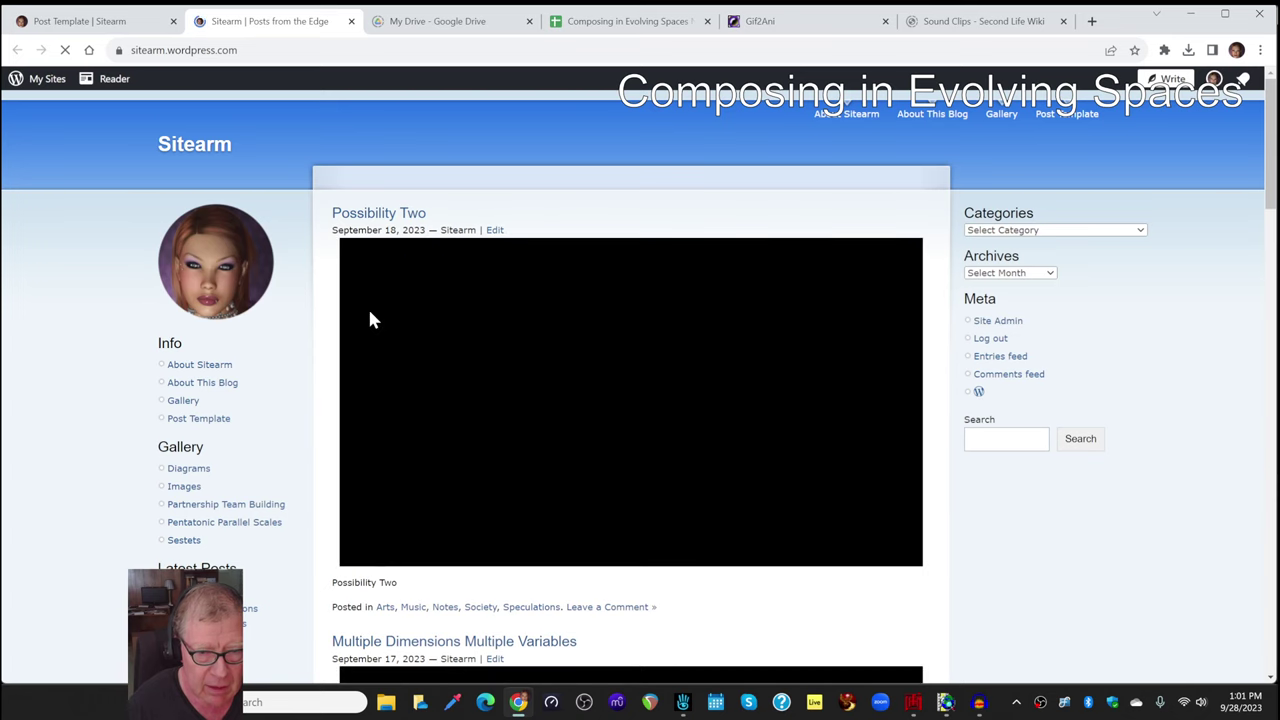
scroll(450, 506, down, 9)
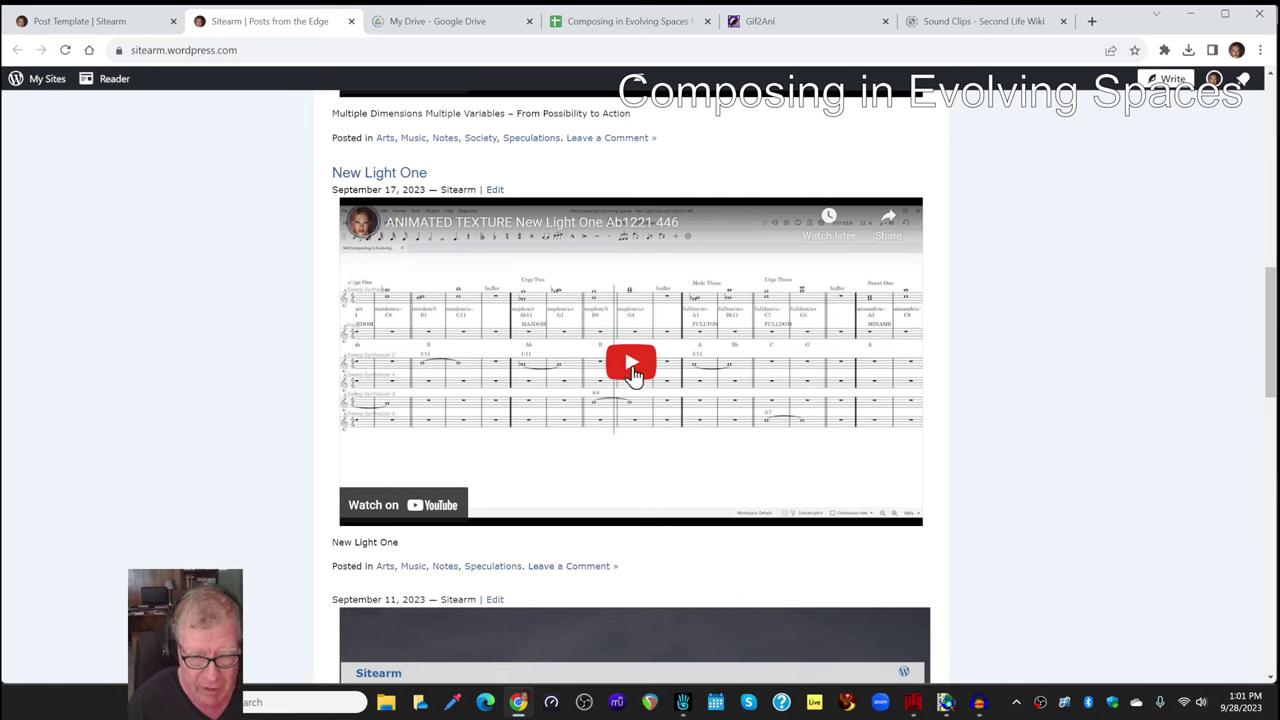
click(632, 368)
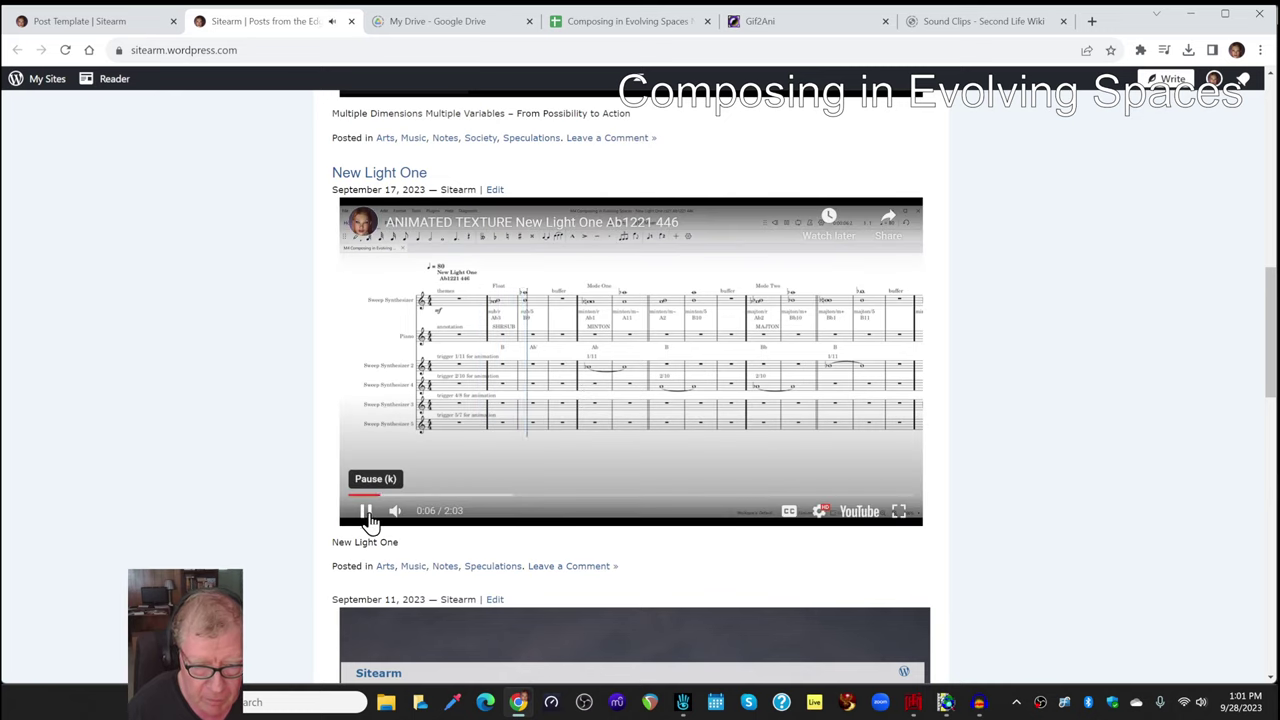
click(367, 515)
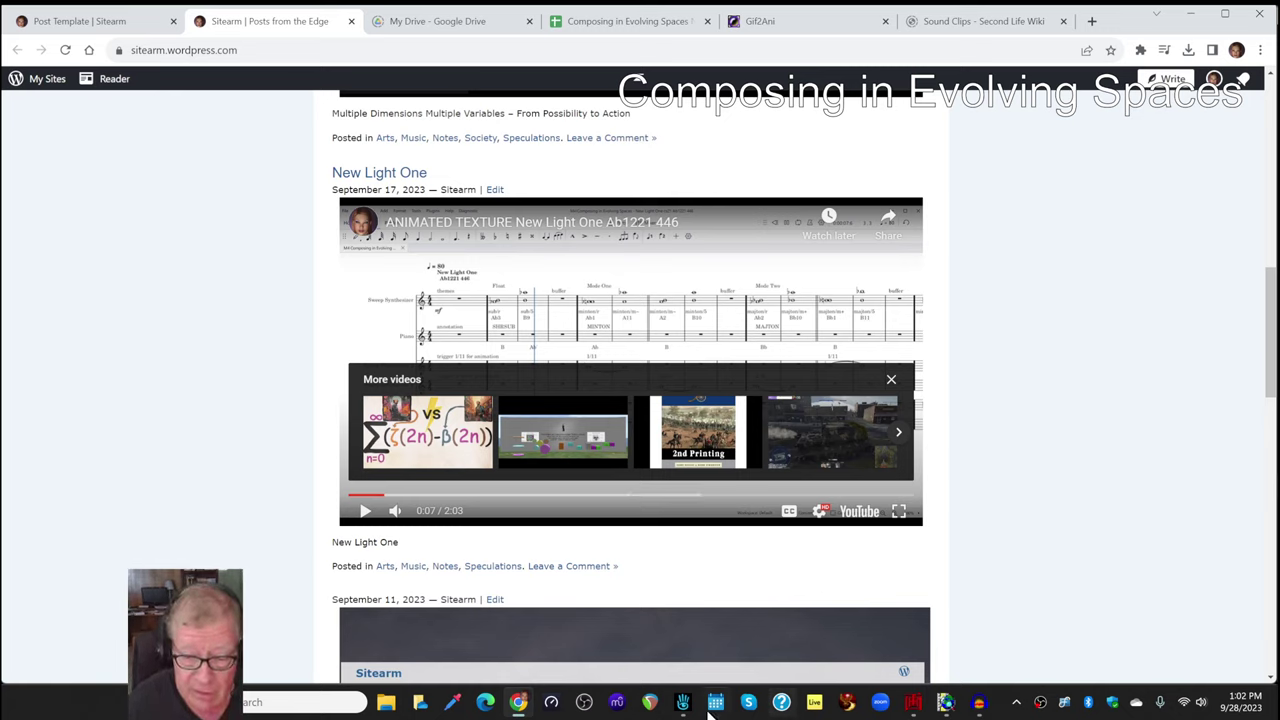
click(520, 703)
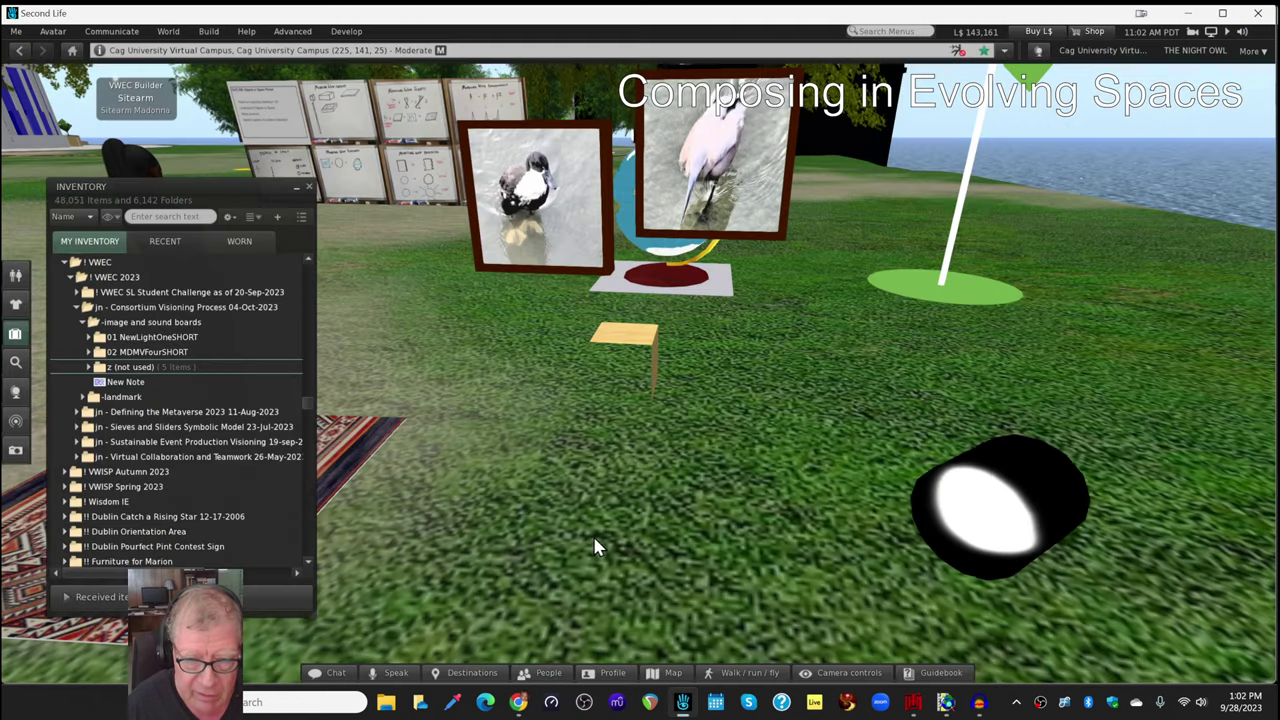
click(520, 703)
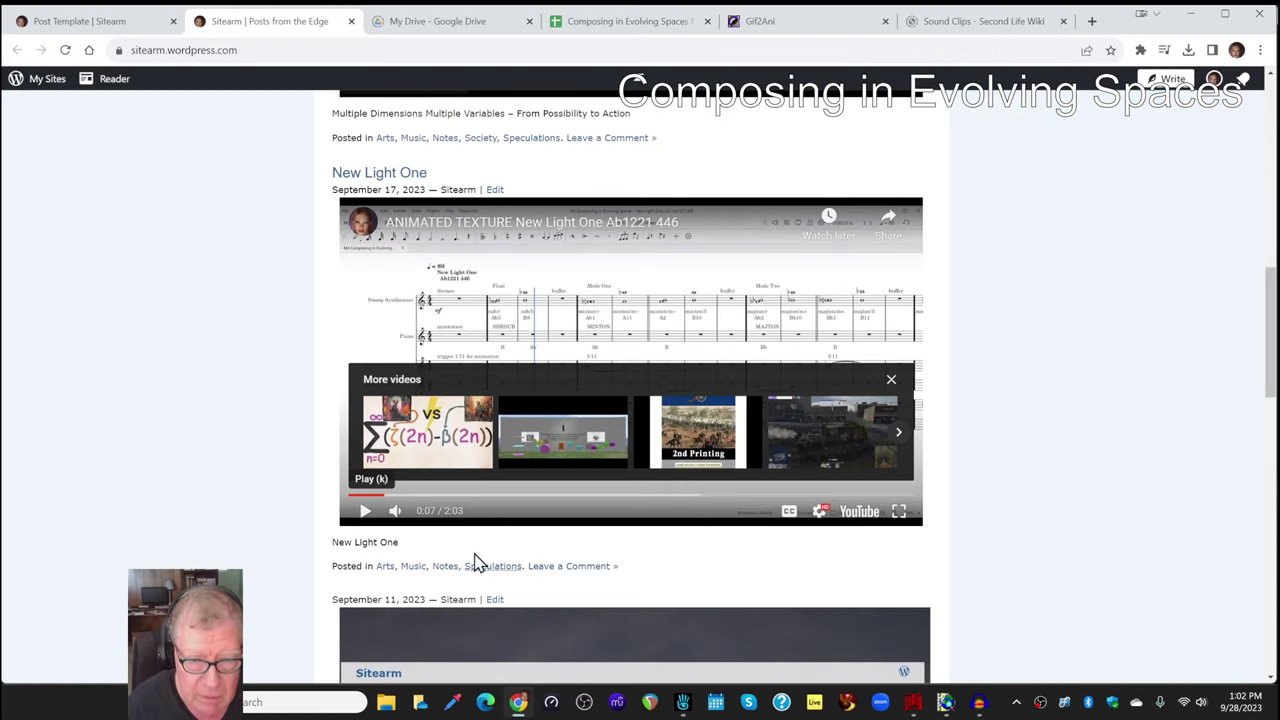
Select the Inworld vision and sound boards heading in H10 and zoom the sheet to 125%
click(595, 22)
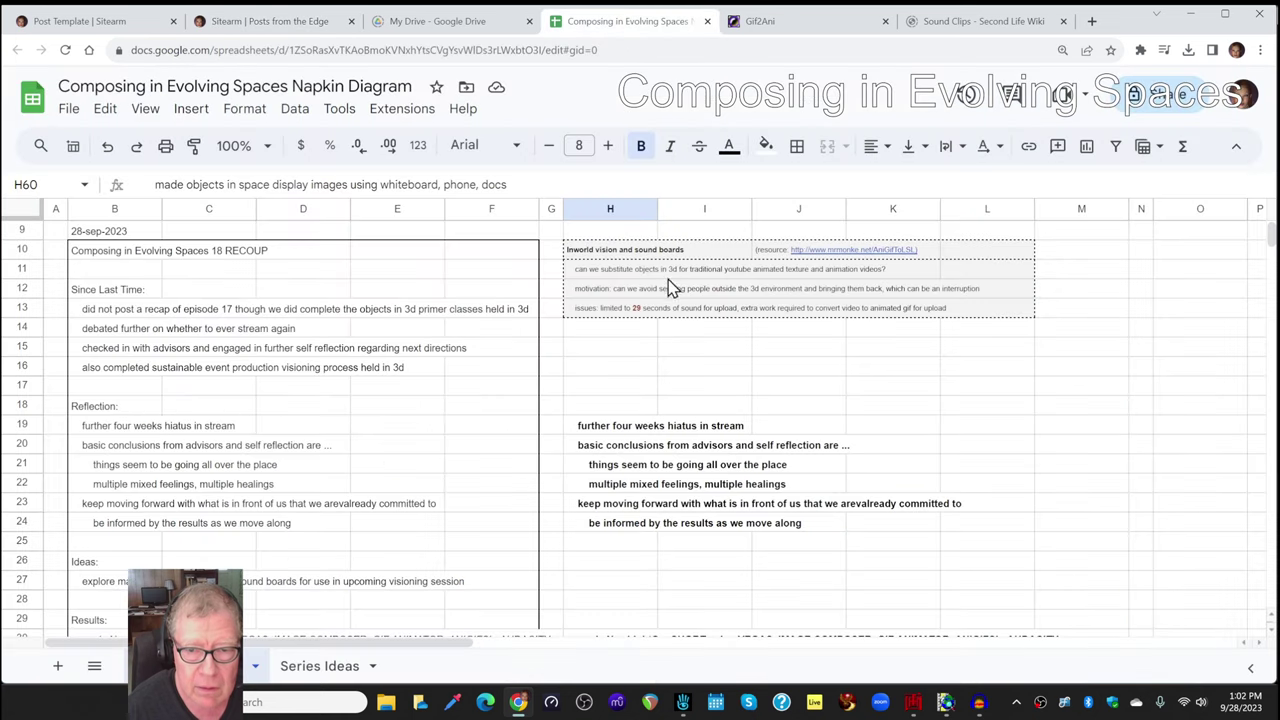
click(607, 252)
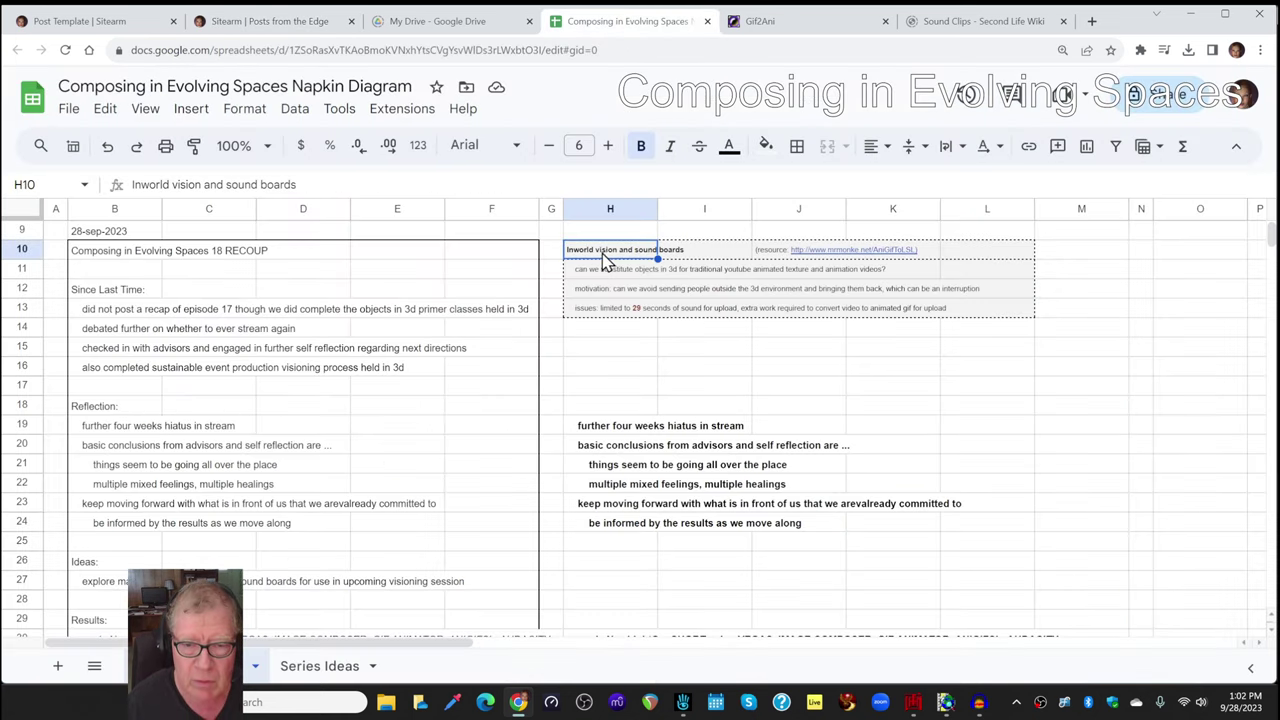
scroll(608, 275, up, 1)
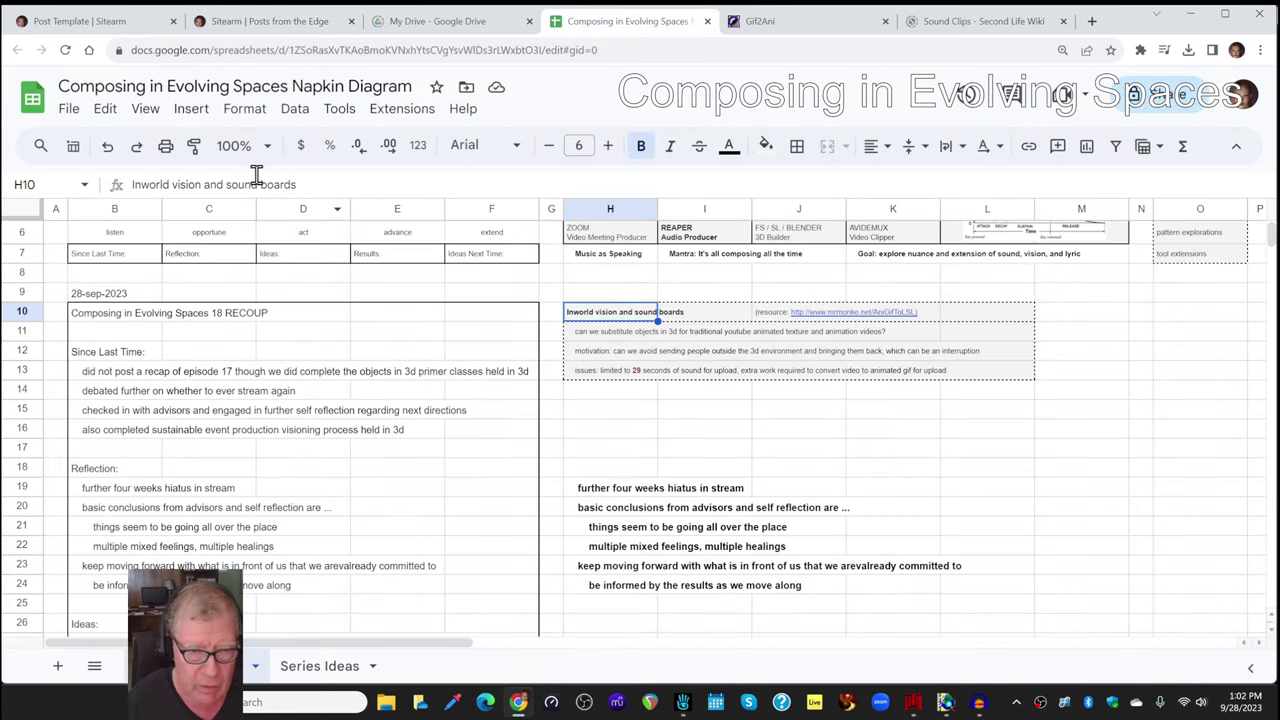
click(232, 146)
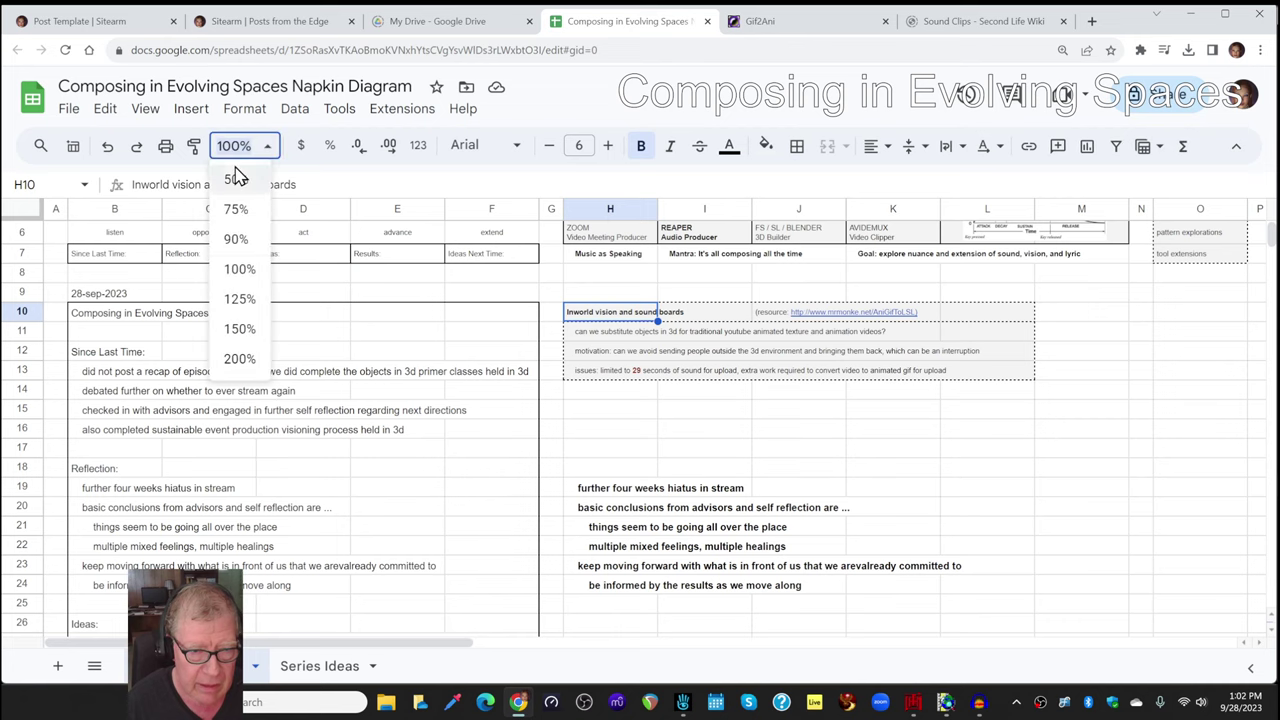
click(236, 298)
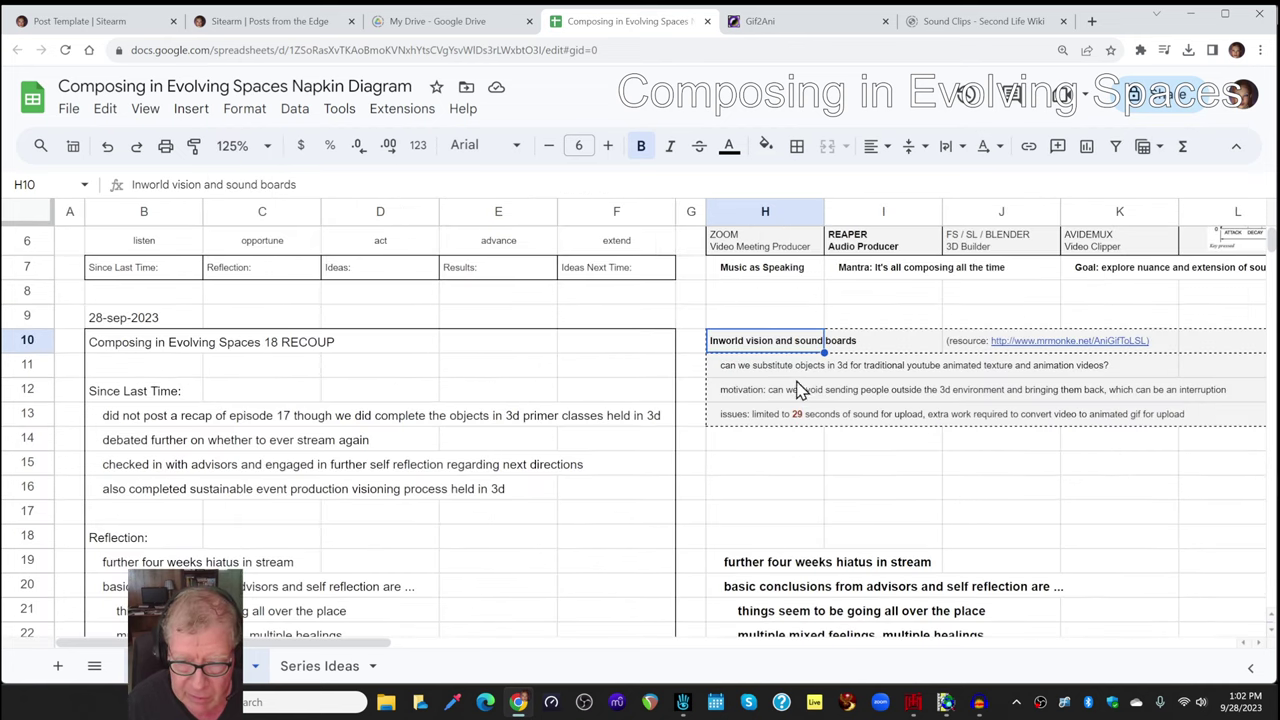
Read the substitution question, motivation and issues notes in rows 11 to 13
key(Down)
key(Right)
key(Right)
key(Right)
key(Right)
key(Right)
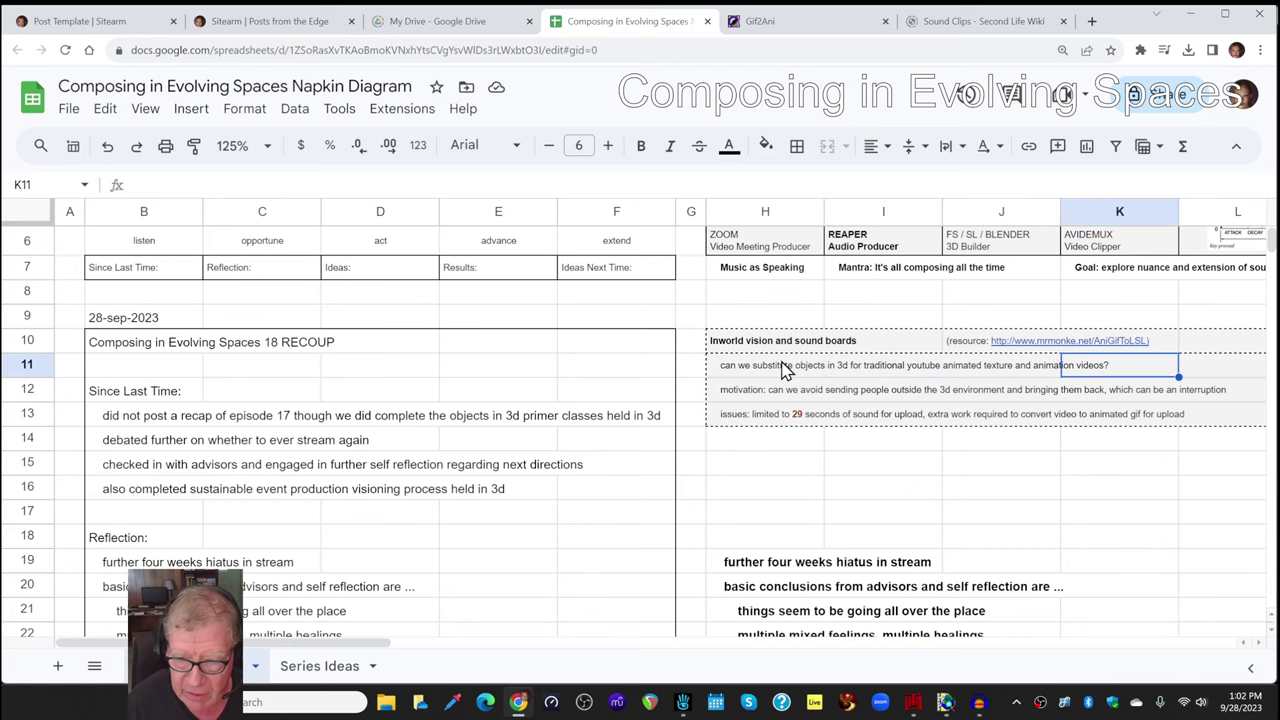
key(Left)
key(Left)
key(Left)
key(Left)
key(Left)
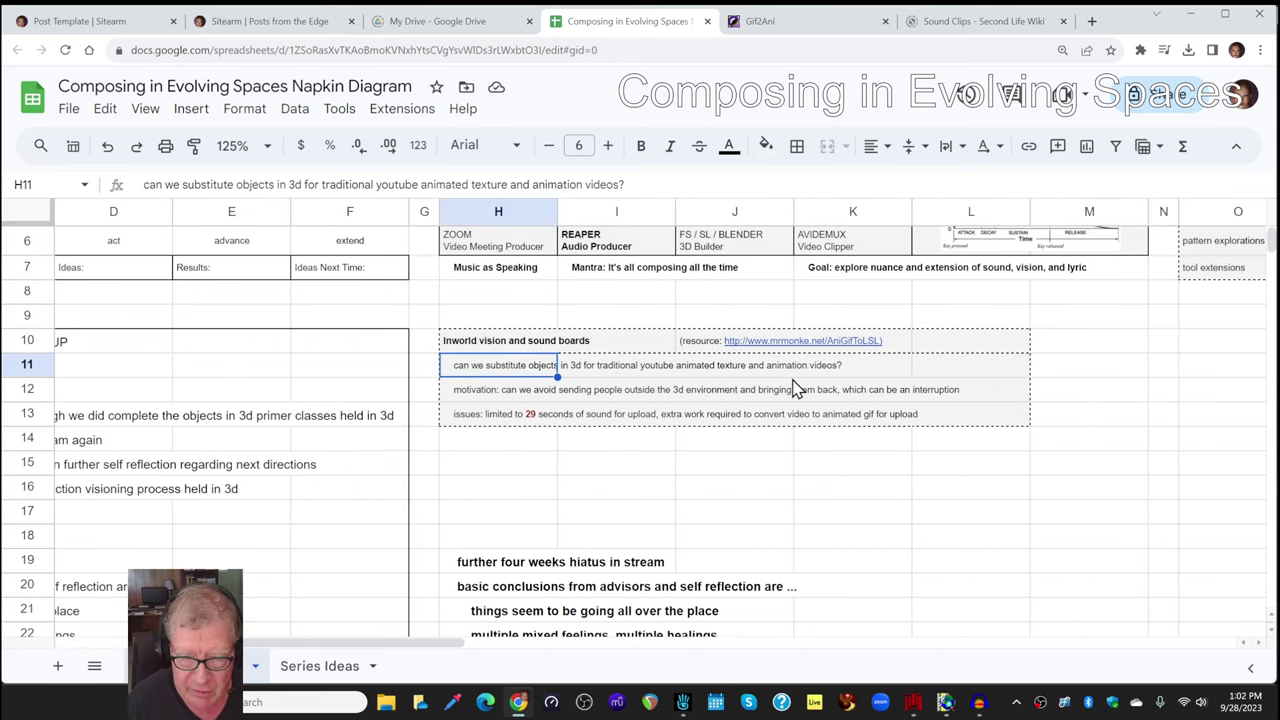
key(Down)
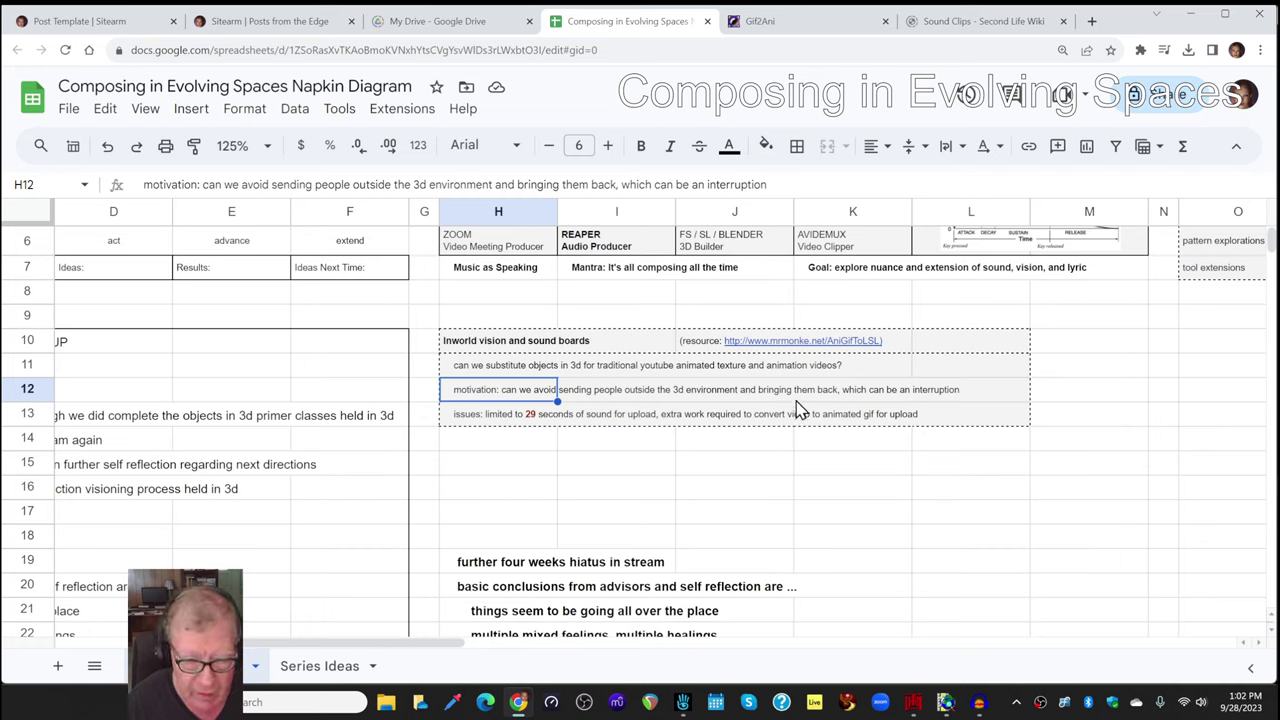
key(Down)
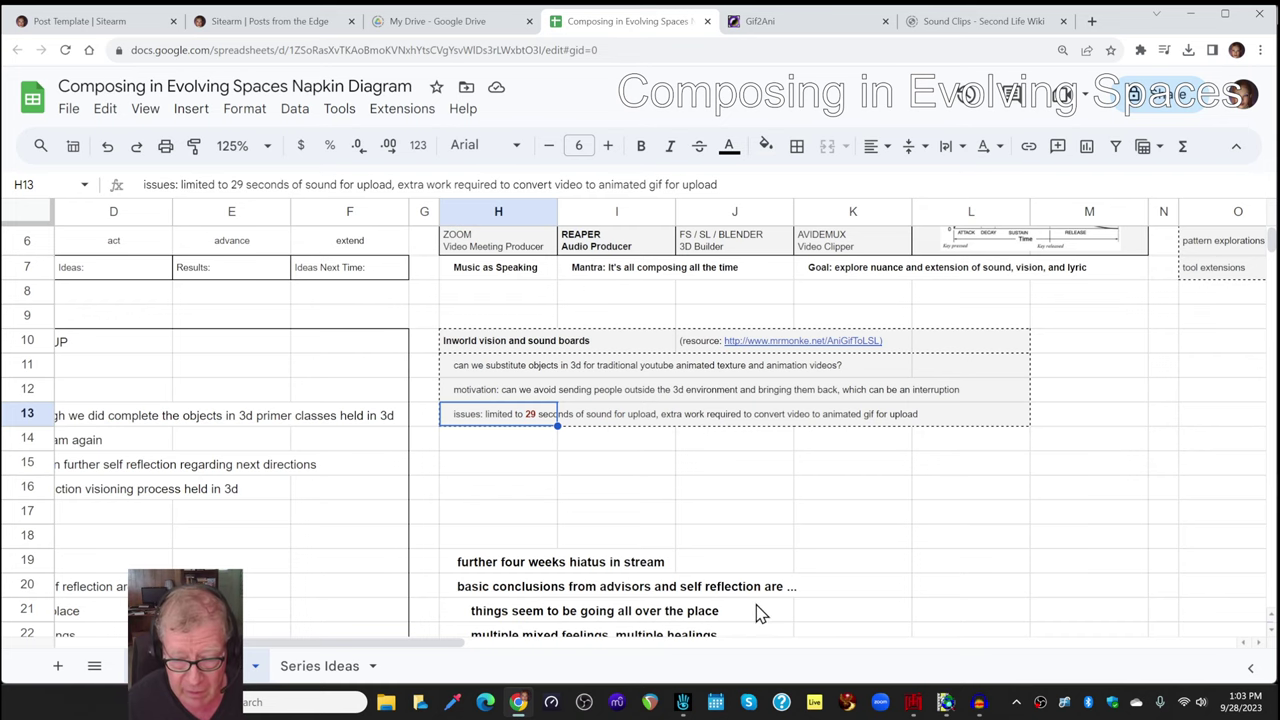
click(912, 702)
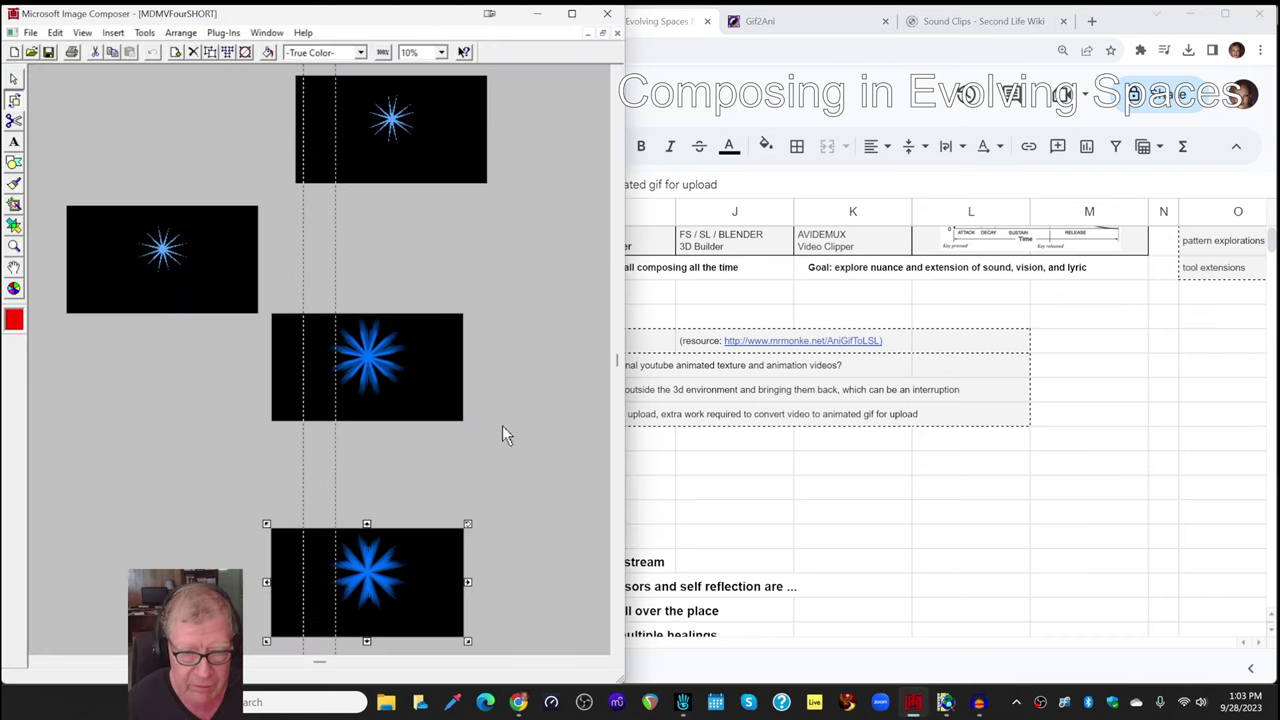
scroll(340, 305, down, 15)
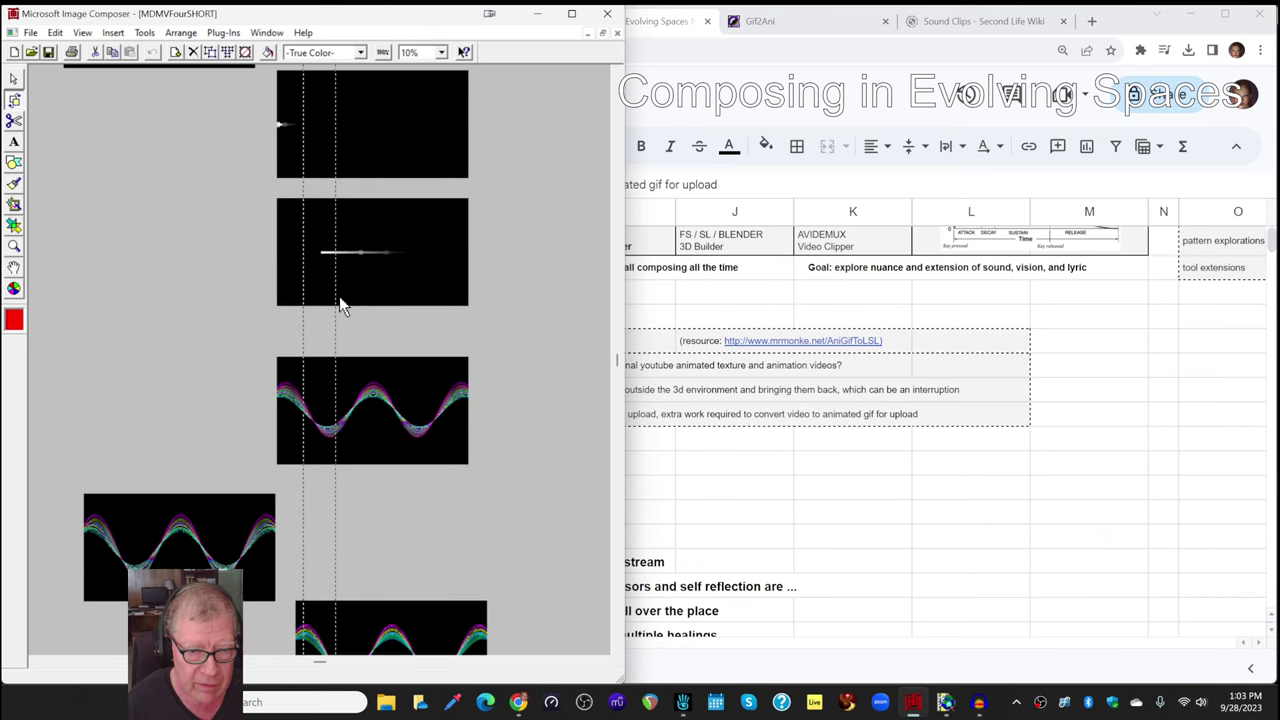
scroll(339, 303, down, 5)
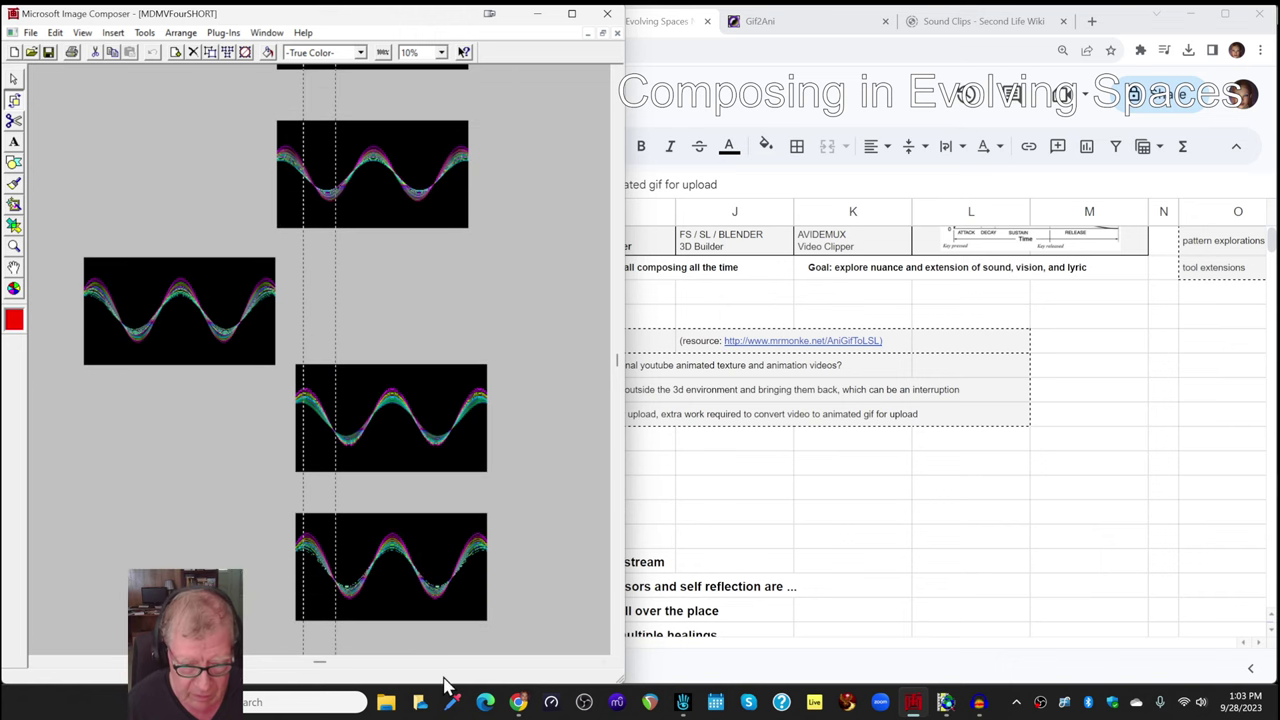
click(519, 702)
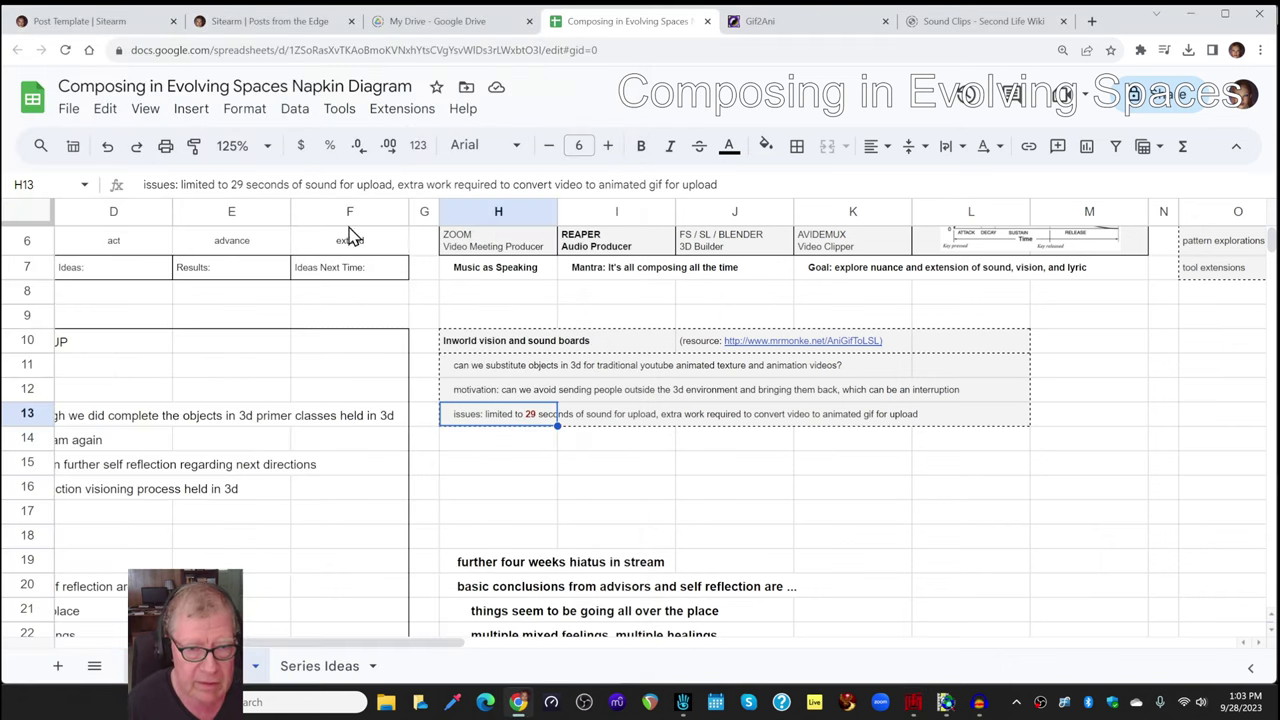
Play the MDMV Four video in the Multiple Dimensions Multiple Variables post and pause it at 0:15
click(238, 24)
scroll(503, 295, down, 2)
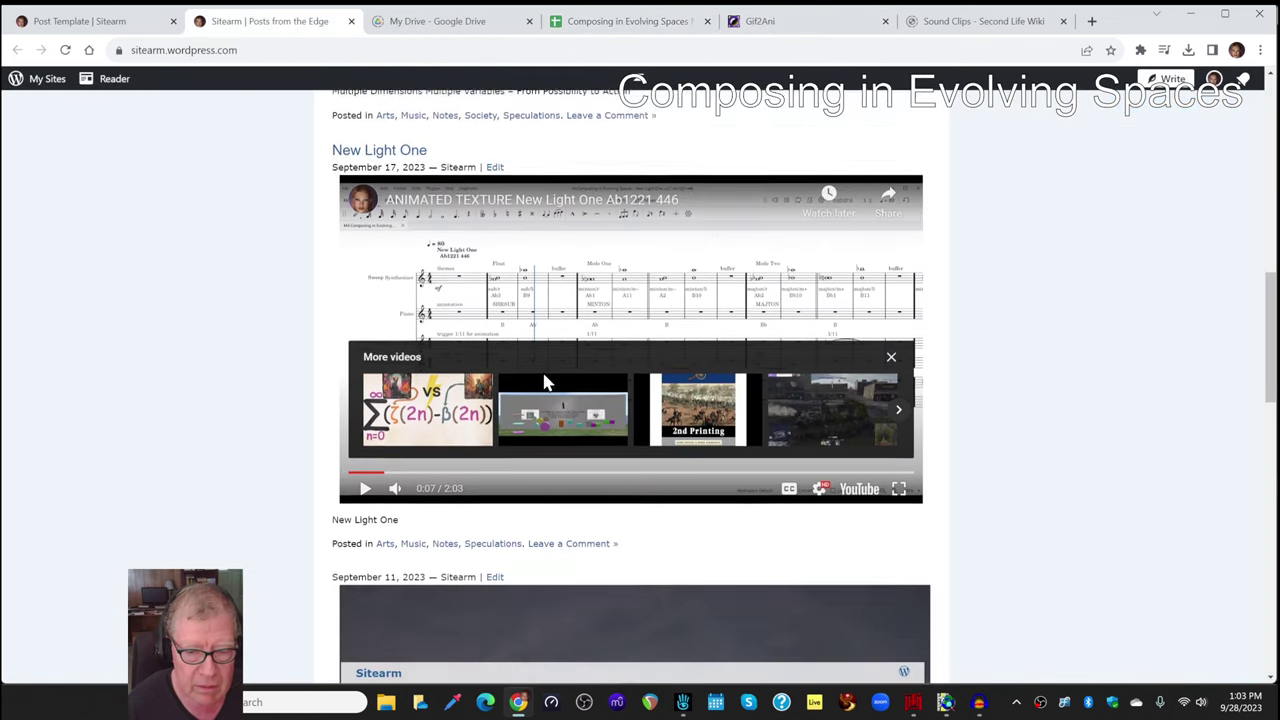
scroll(543, 372, up, 5)
scroll(543, 366, up, 1)
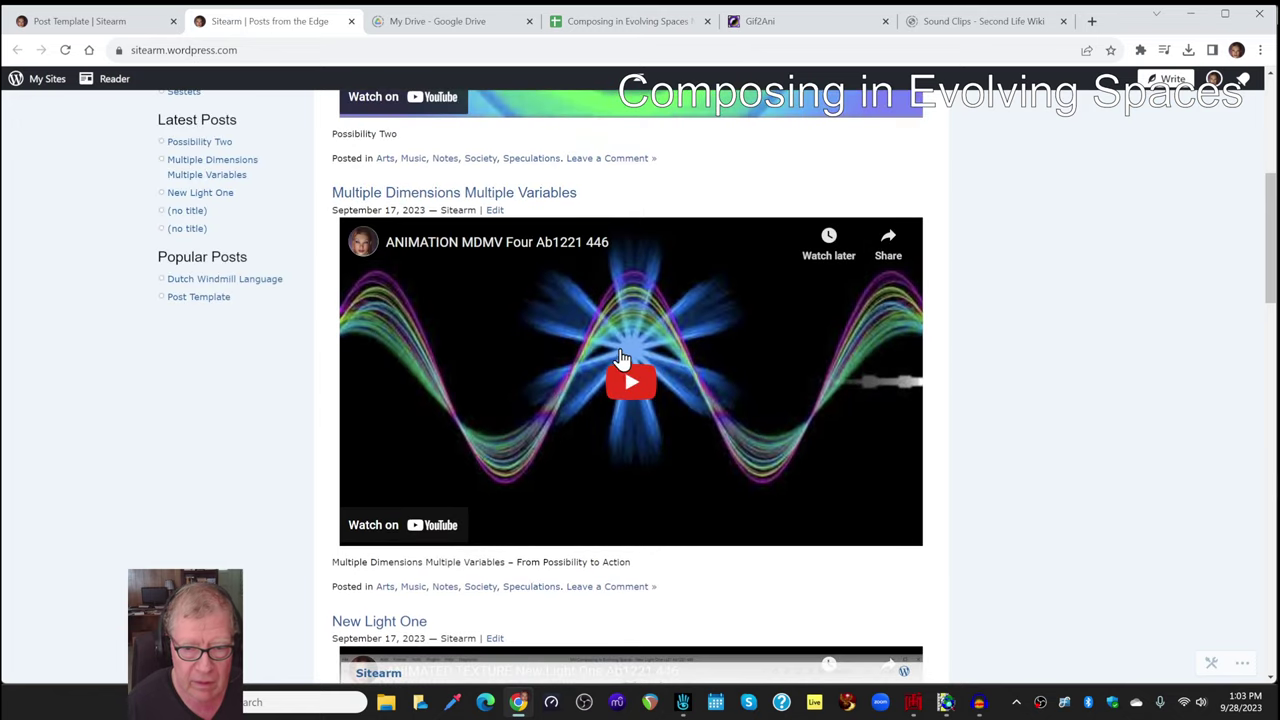
click(633, 381)
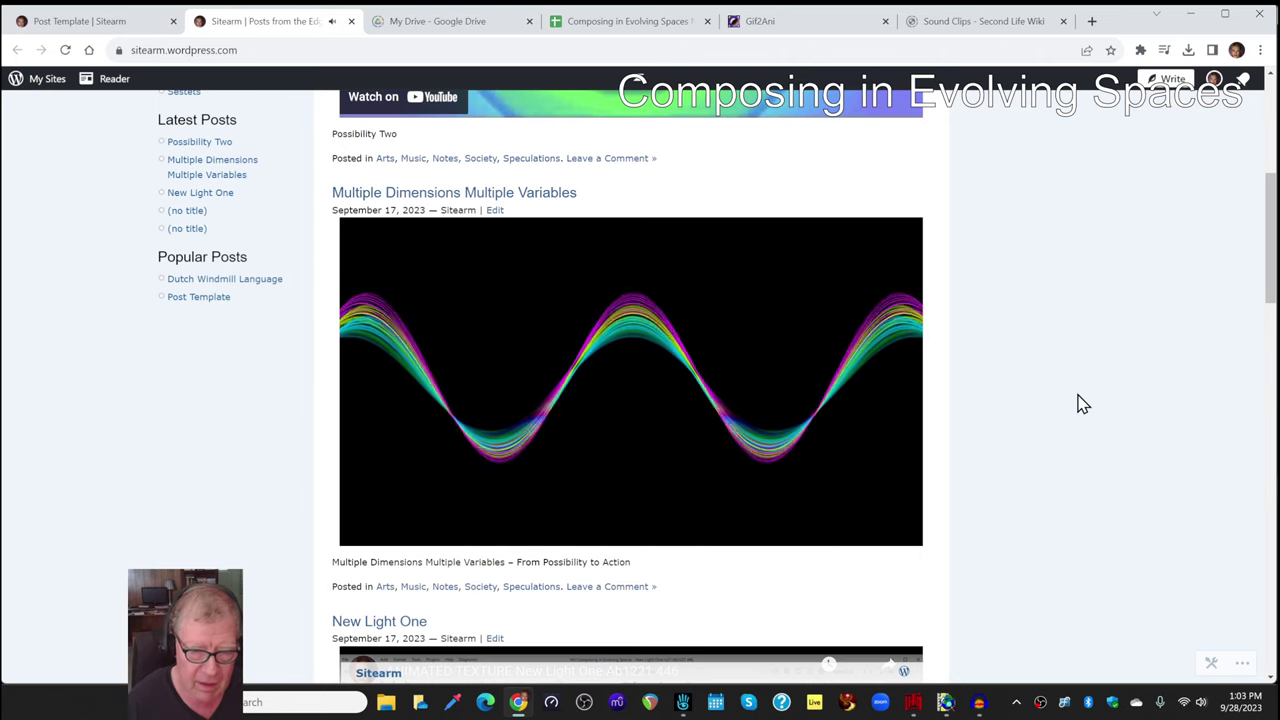
key(space)
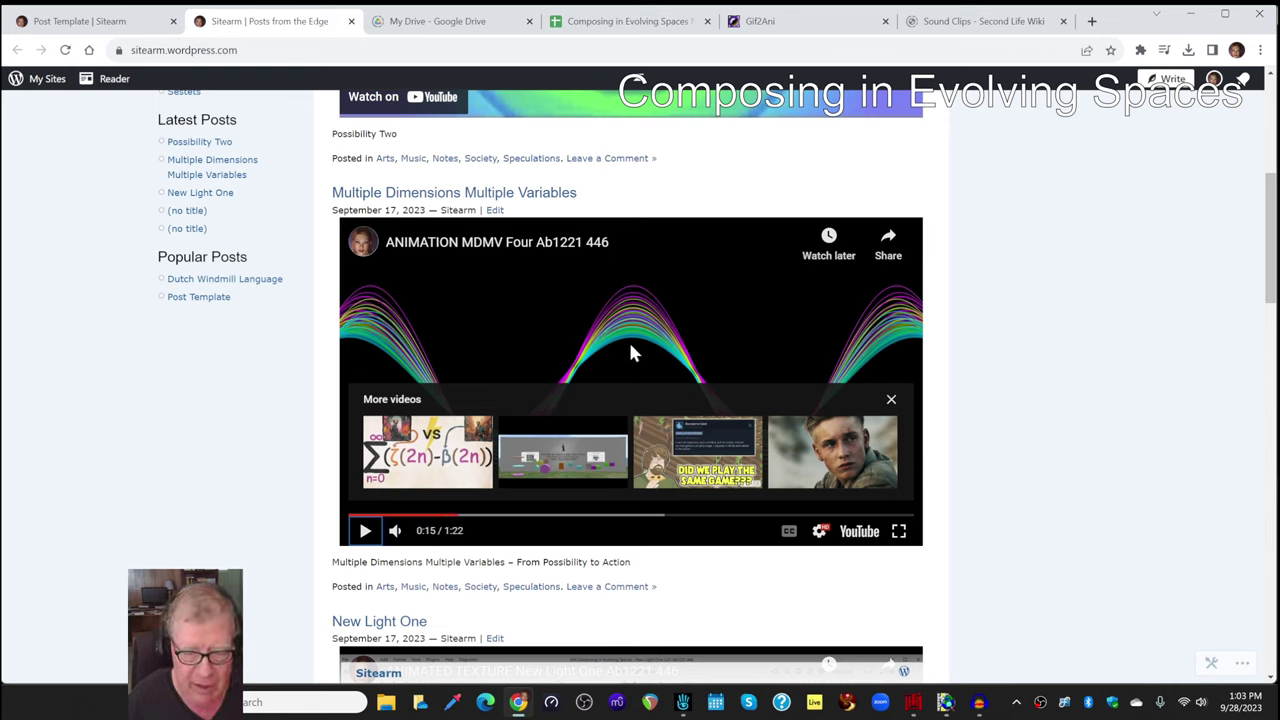
Teleport back to the previous in-world location, close the inventory and sit on the brown chair
click(682, 702)
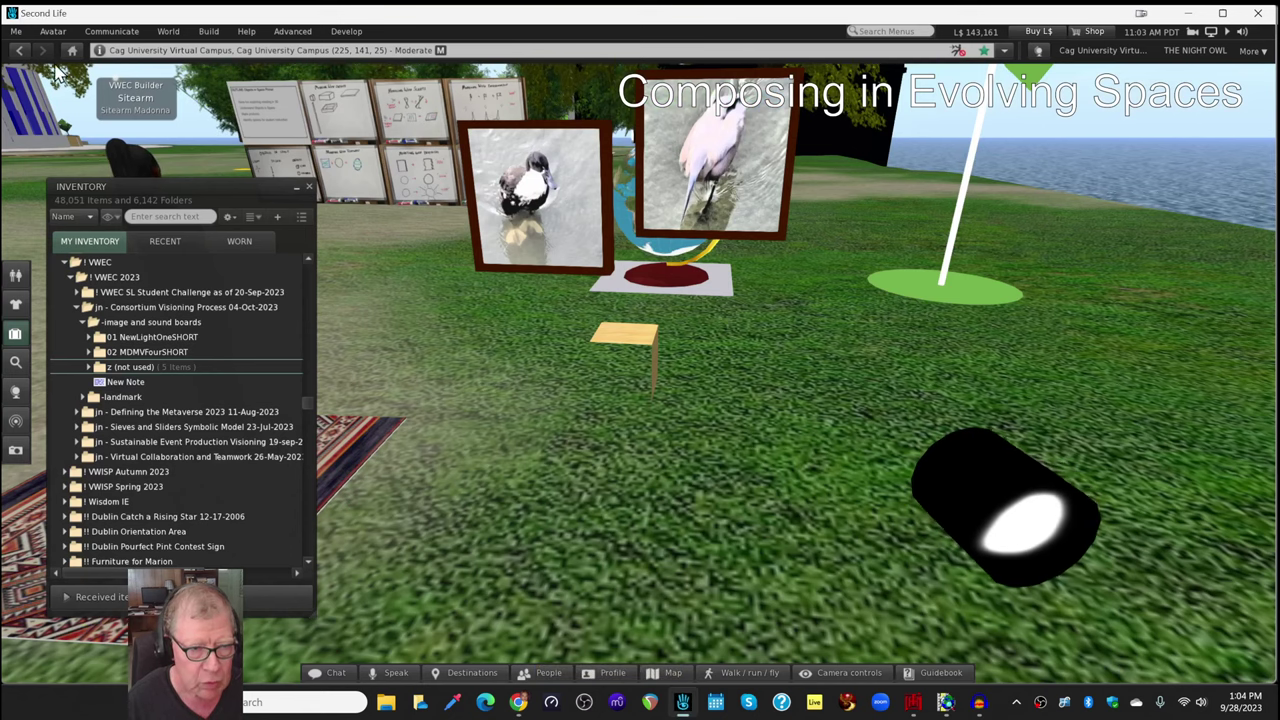
click(20, 52)
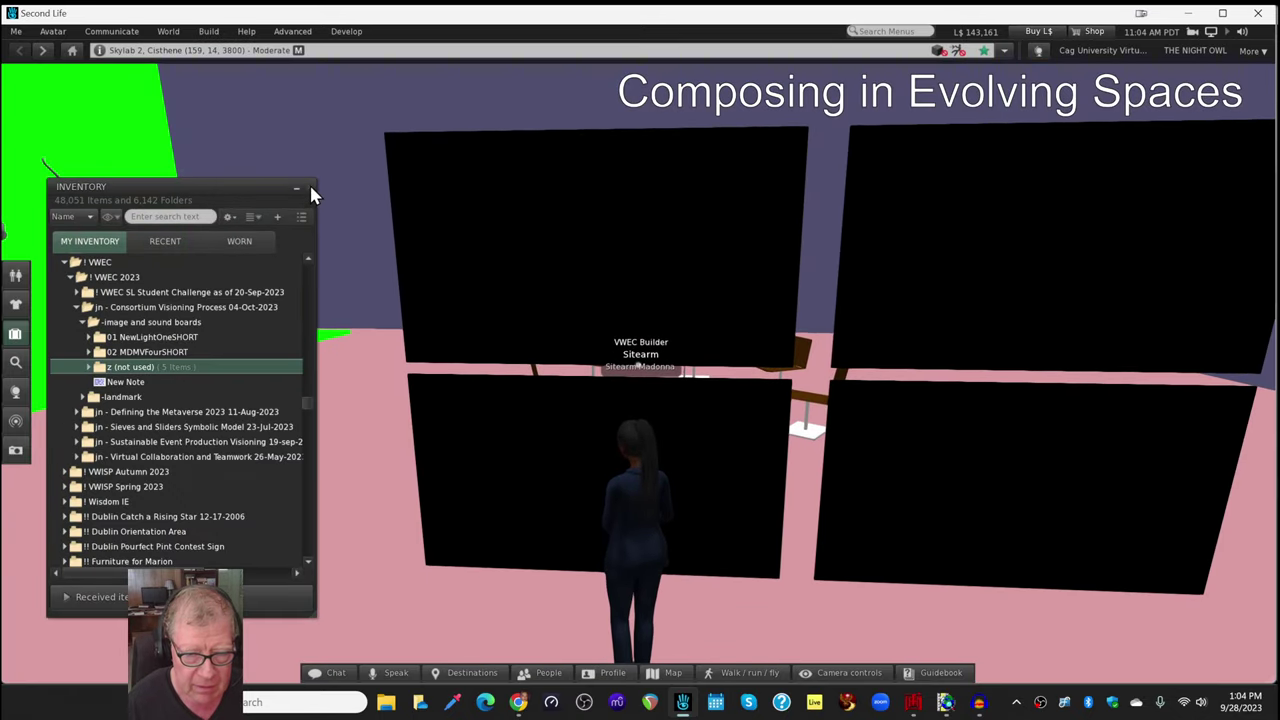
click(309, 186)
drag(530, 277, 640, 375)
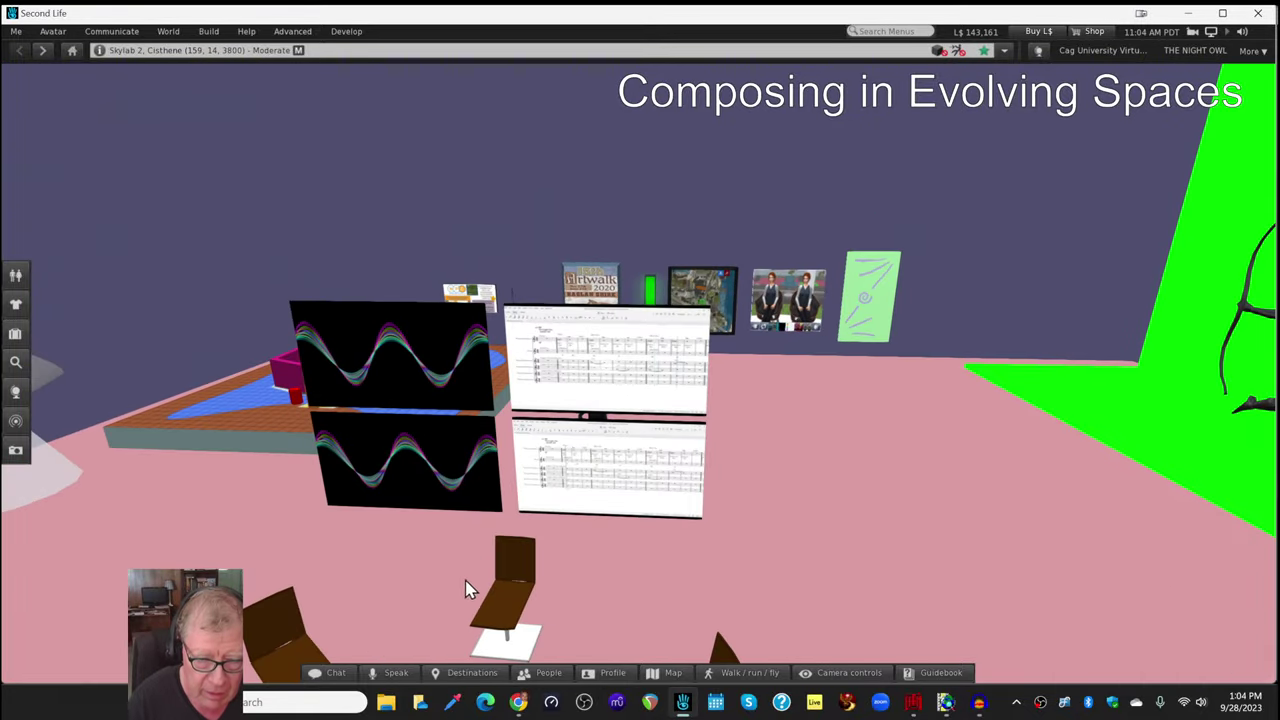
click(500, 612)
Start the wave screen media and zoom in on the sine-wave screen, then pull back
click(385, 370)
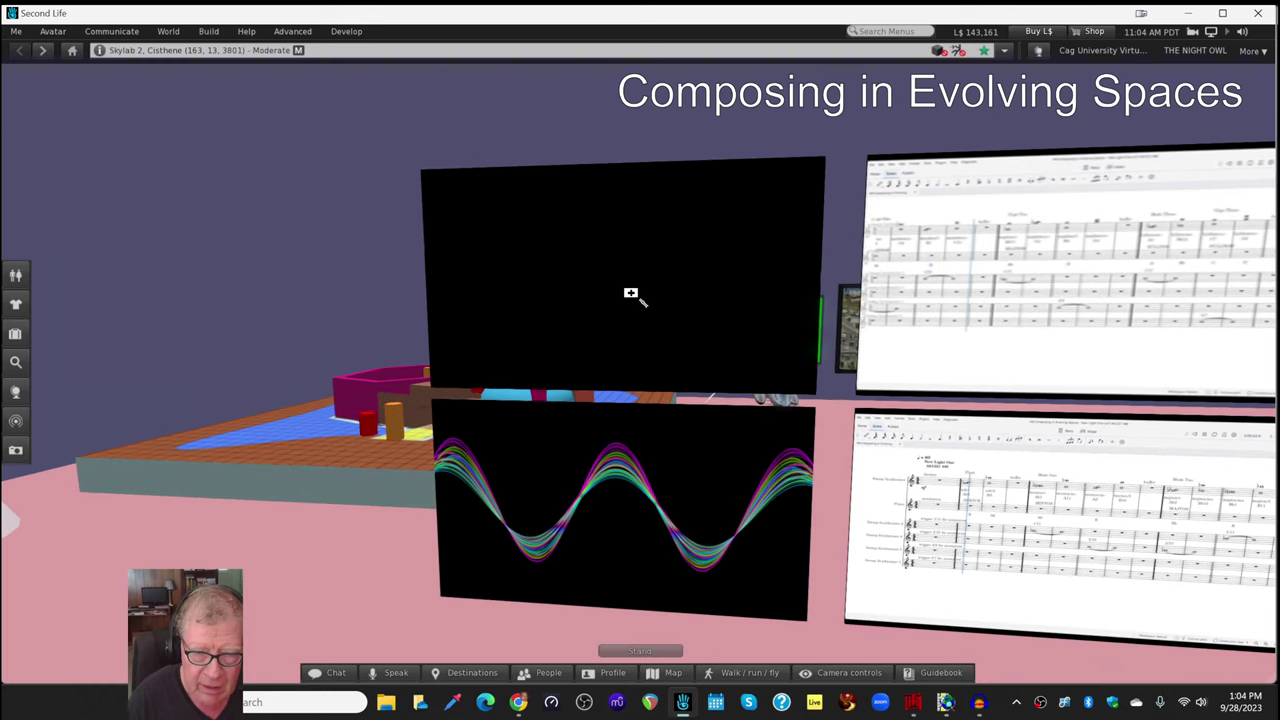
click(634, 292)
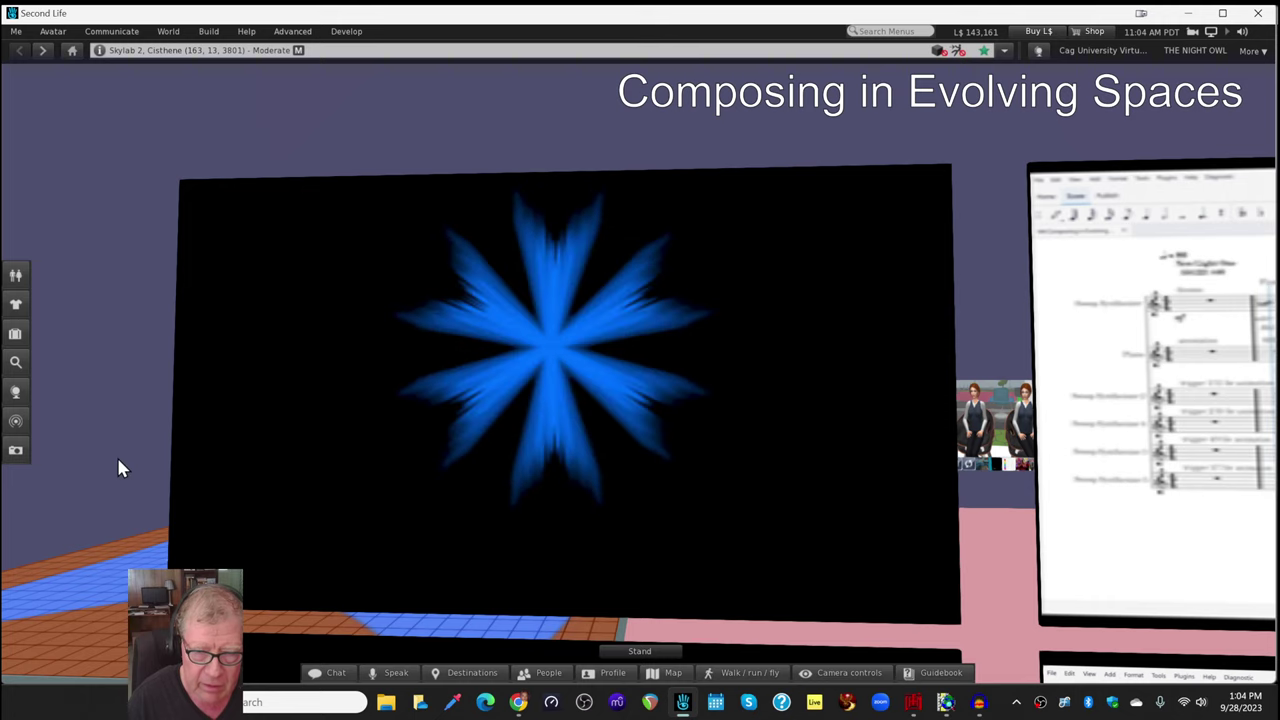
drag(243, 477, 470, 540)
click(697, 449)
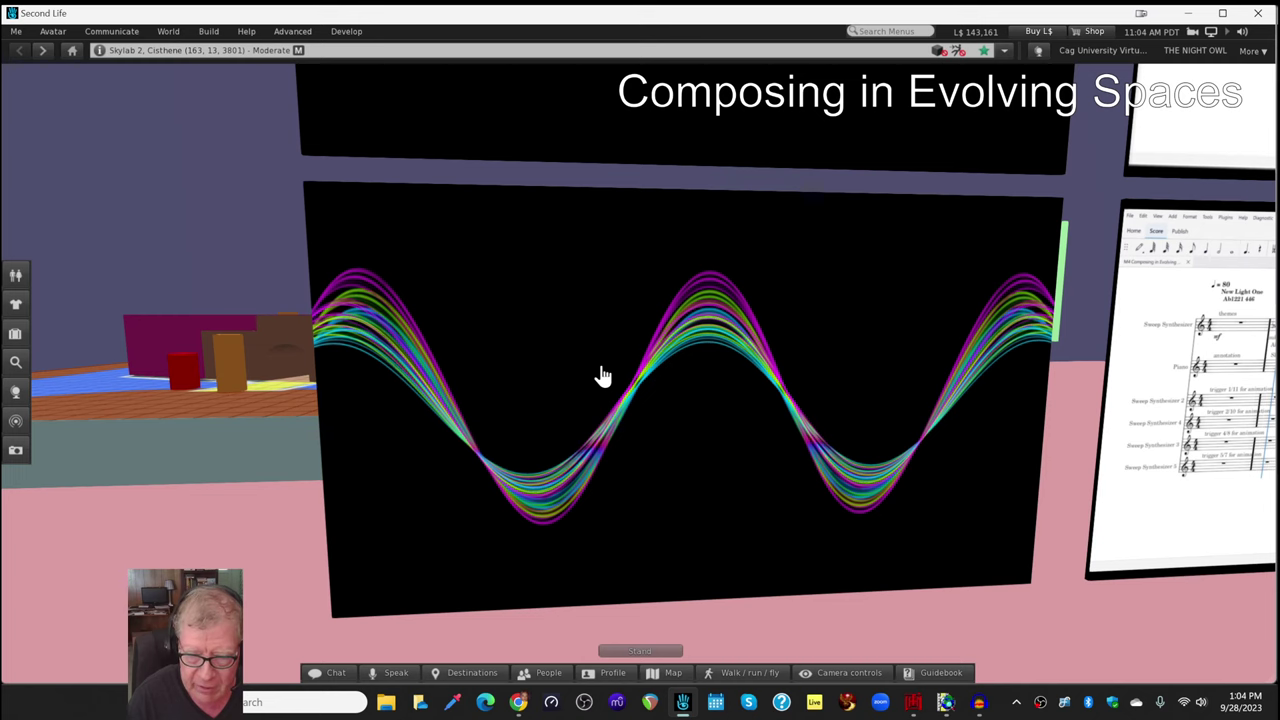
click(643, 397)
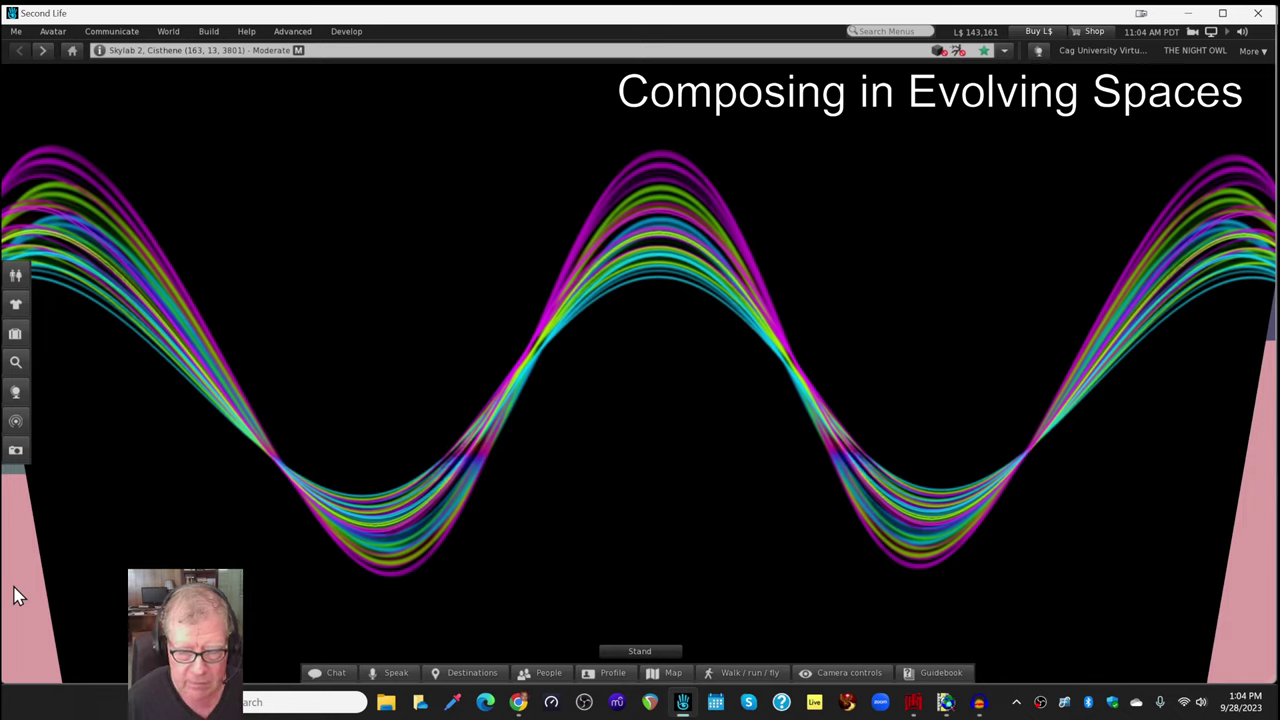
drag(361, 292, 760, 332)
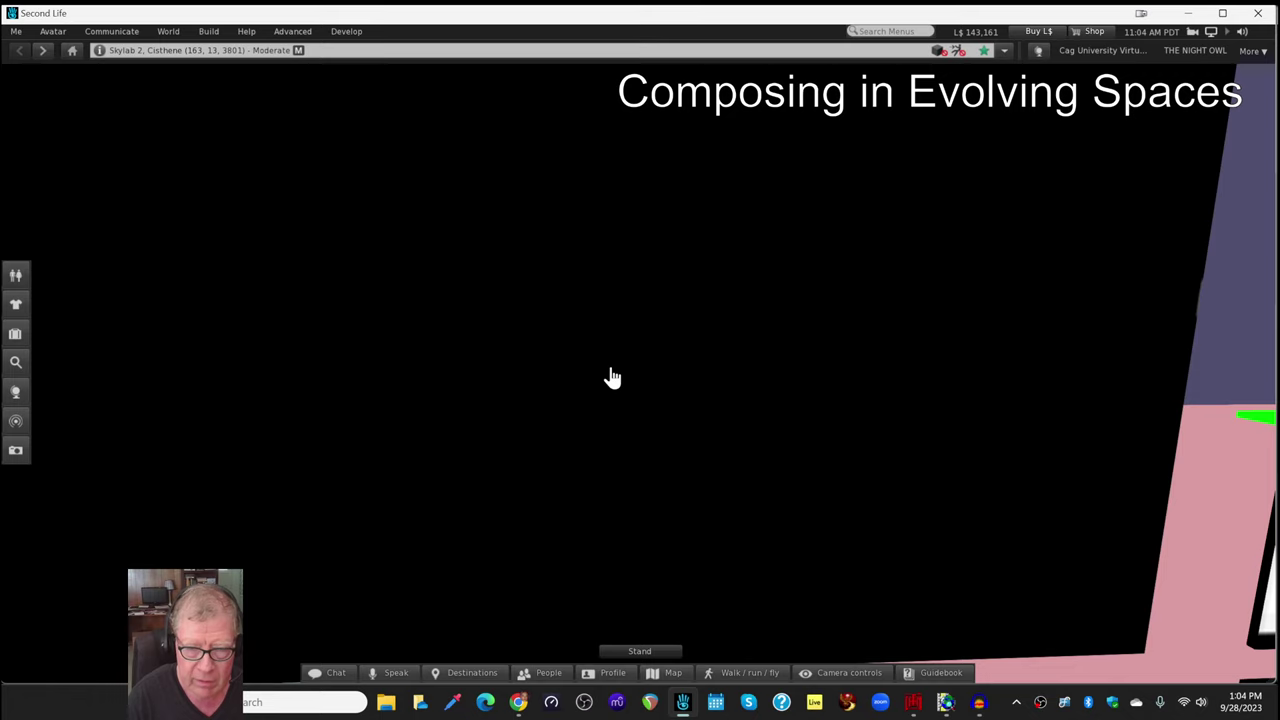
key(Escape)
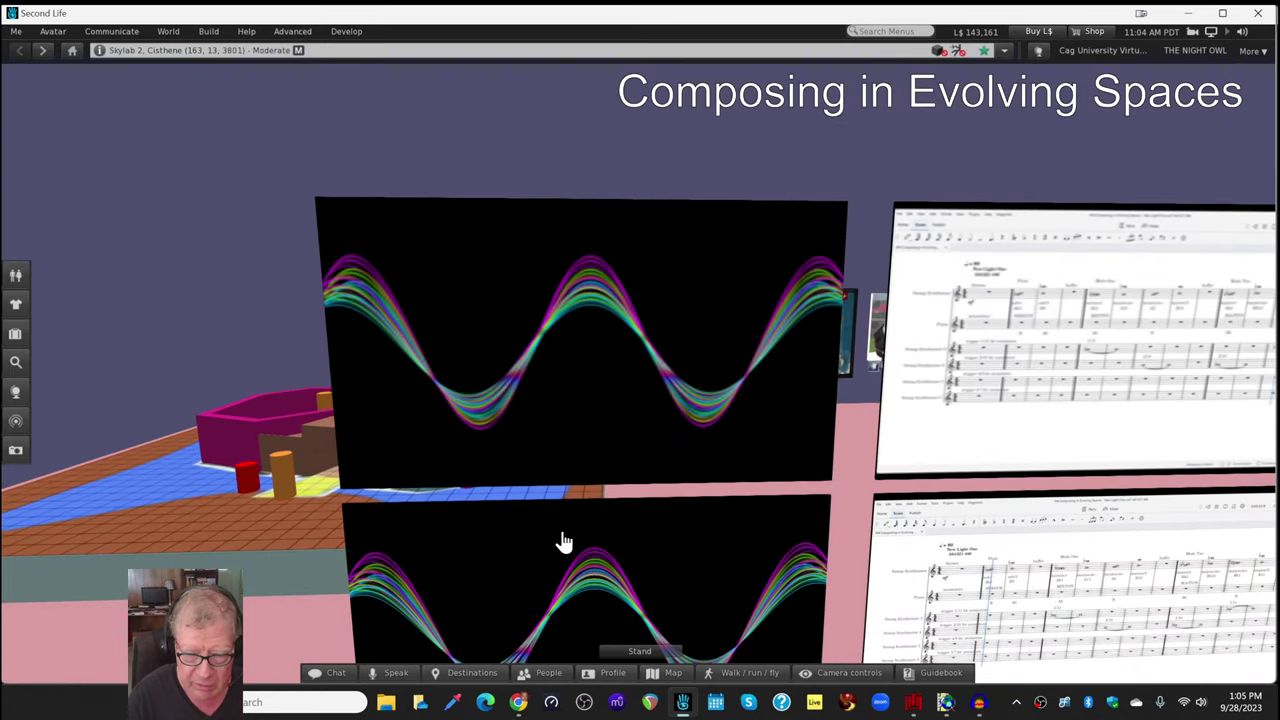
Zoom in on the lower wave screen and the blue star screen, then pull back
alt+click(563, 580)
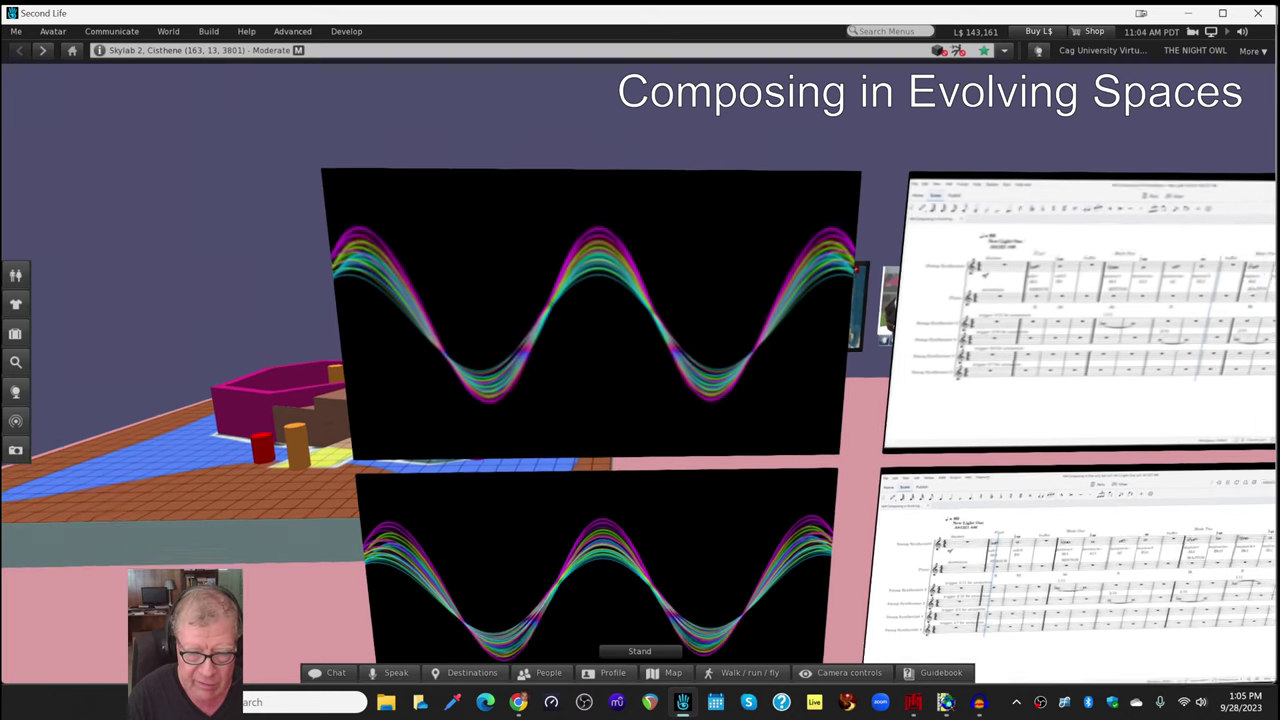
alt+click(650, 383)
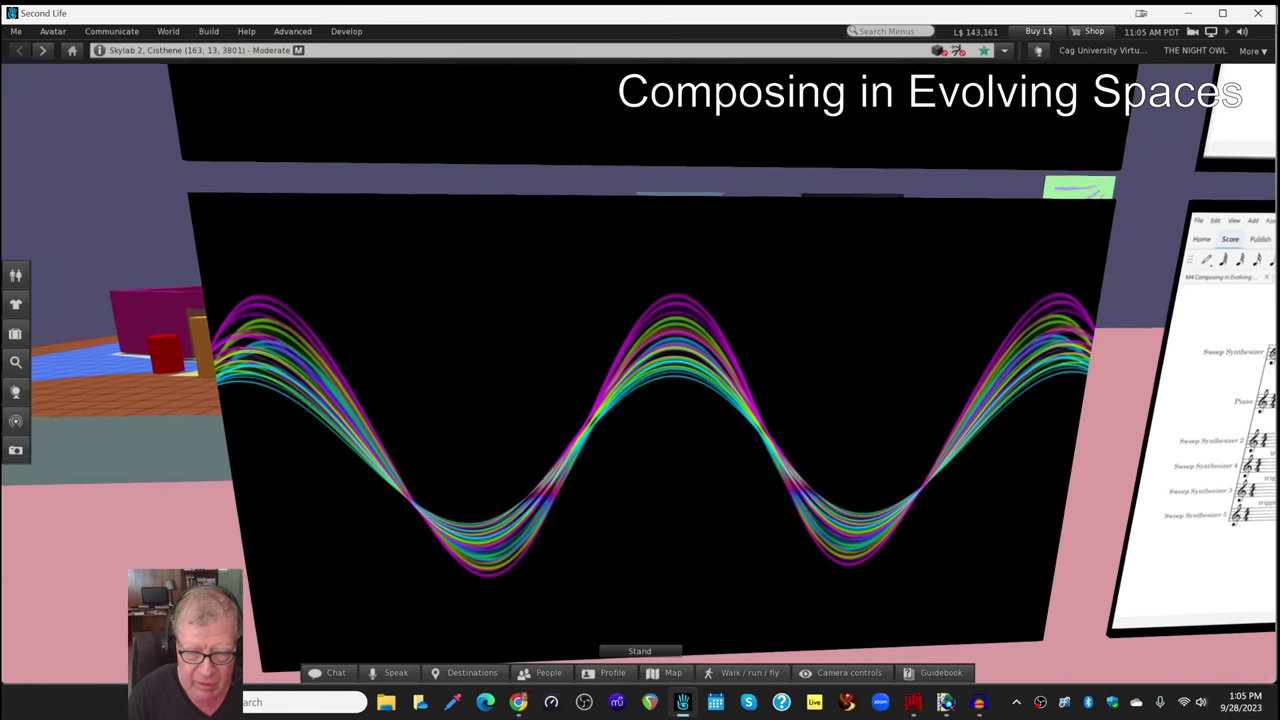
drag(650, 383, 646, 320)
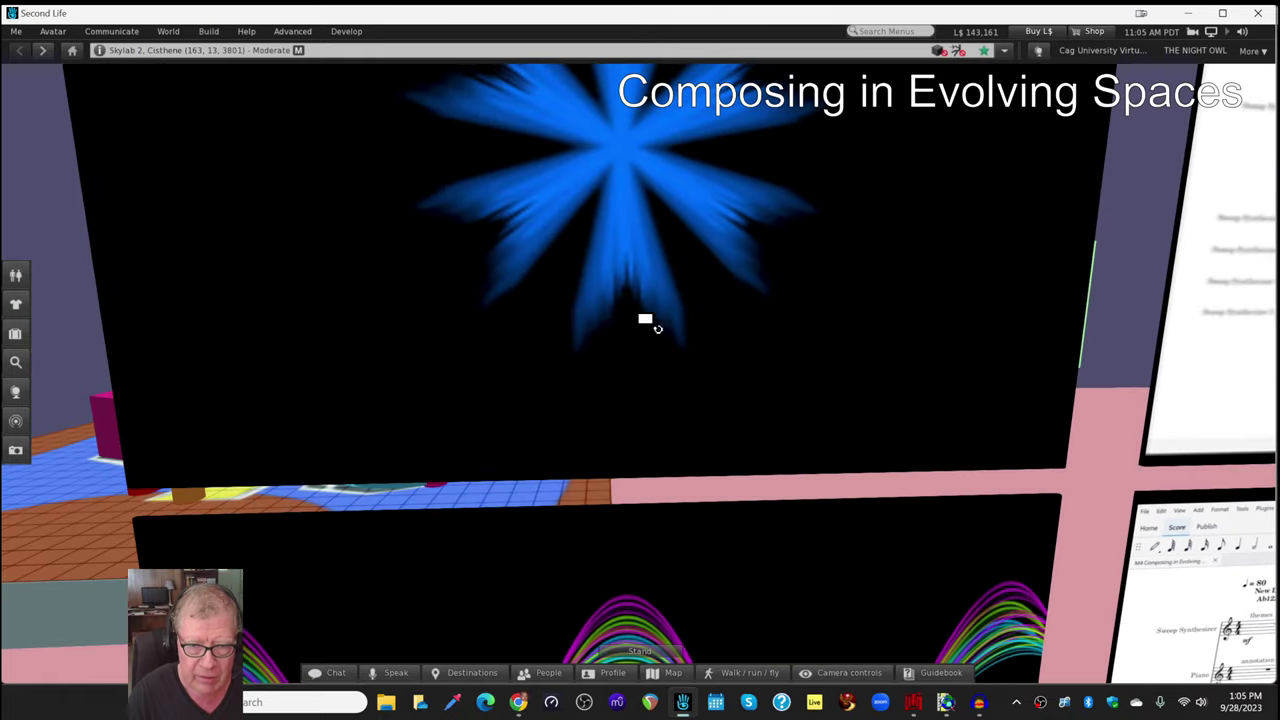
key(Escape)
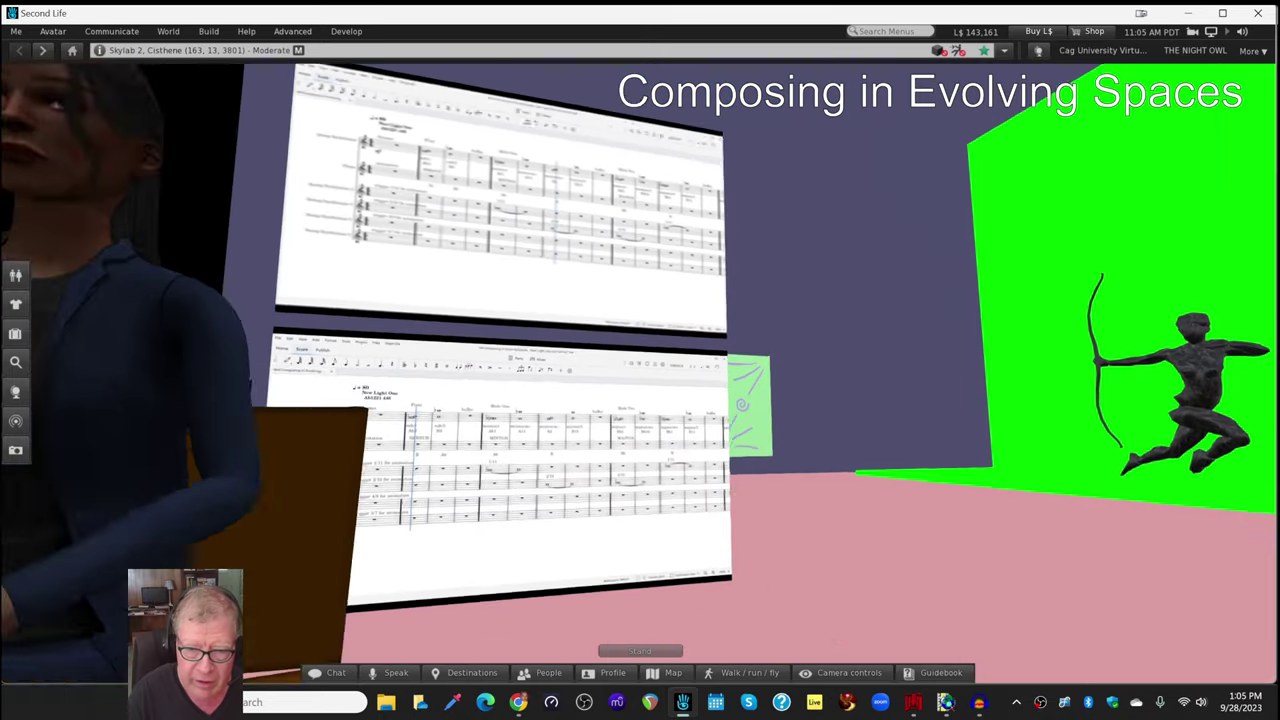
Zoom in on the lower score panel, then pull back to show the whole New Light One score
alt+click(640, 408)
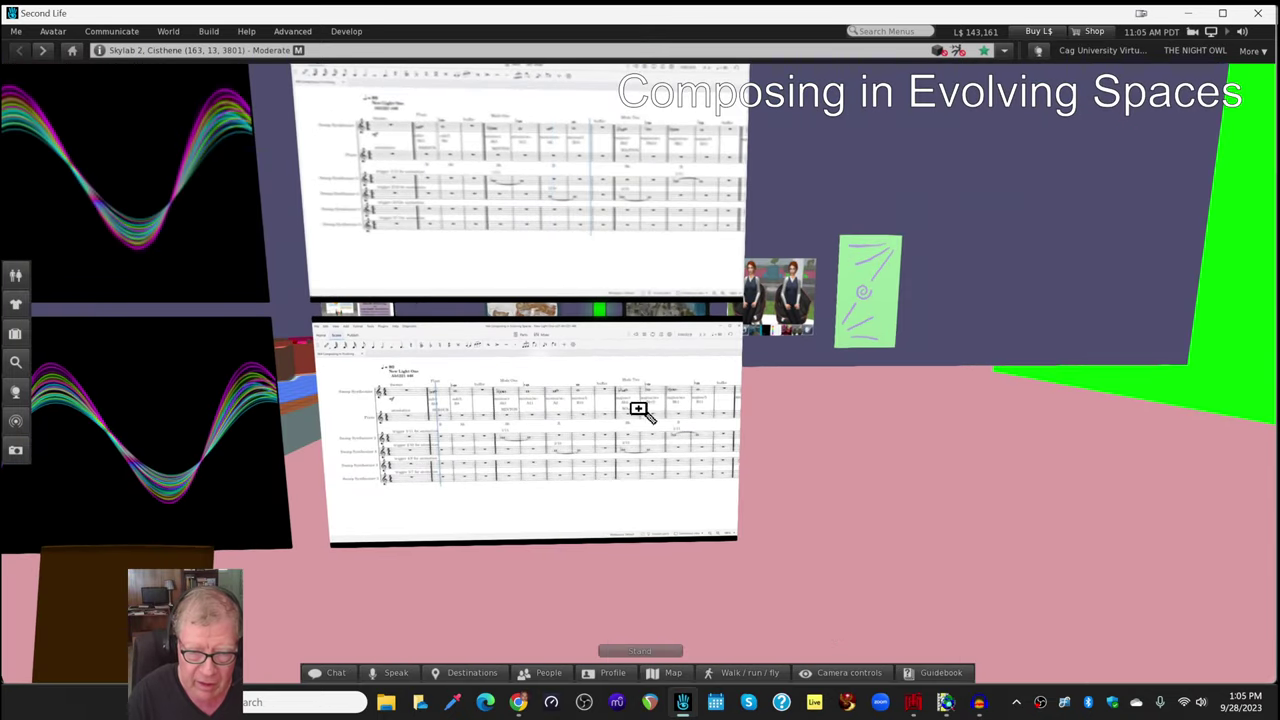
alt+click(559, 432)
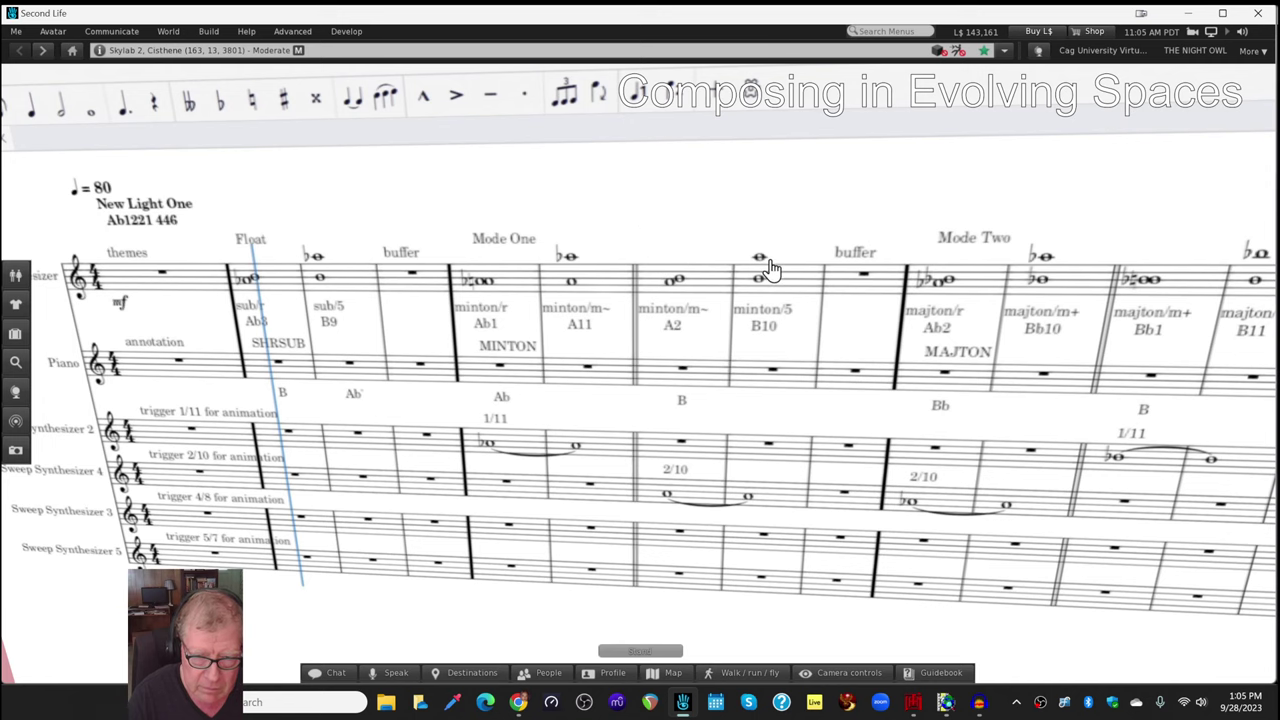
key(Escape)
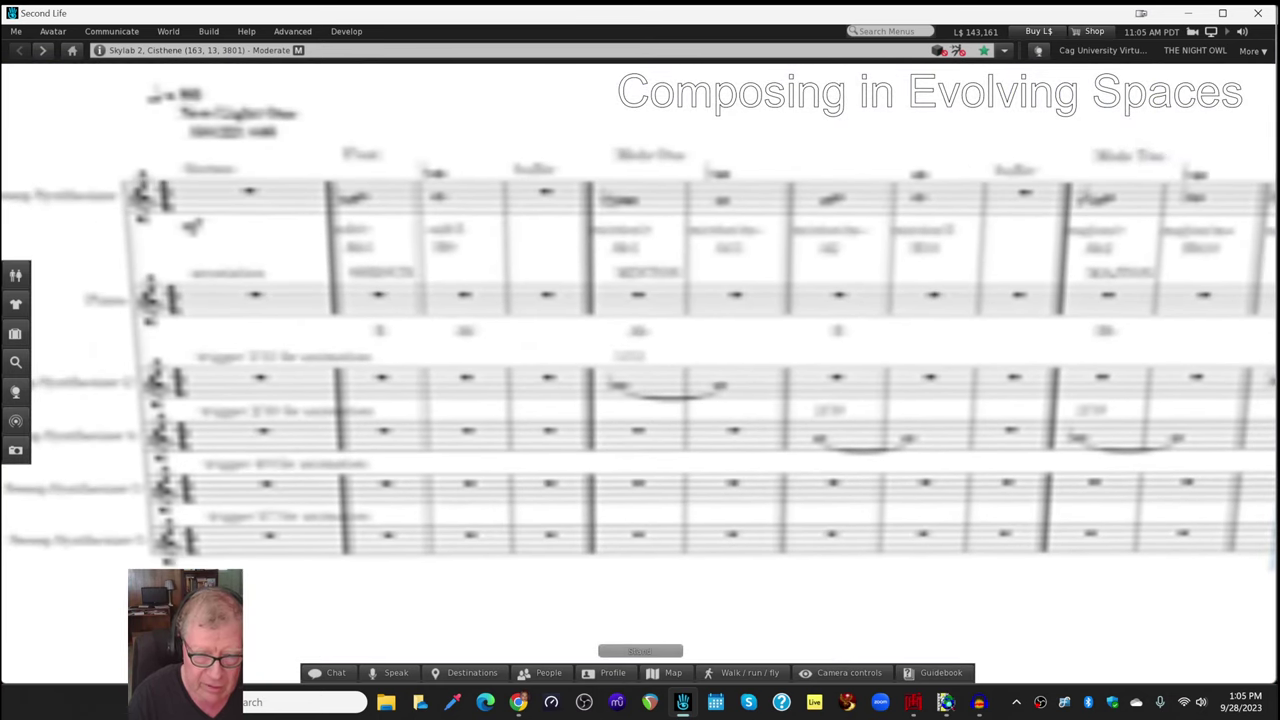
scroll(563, 360, down, 3)
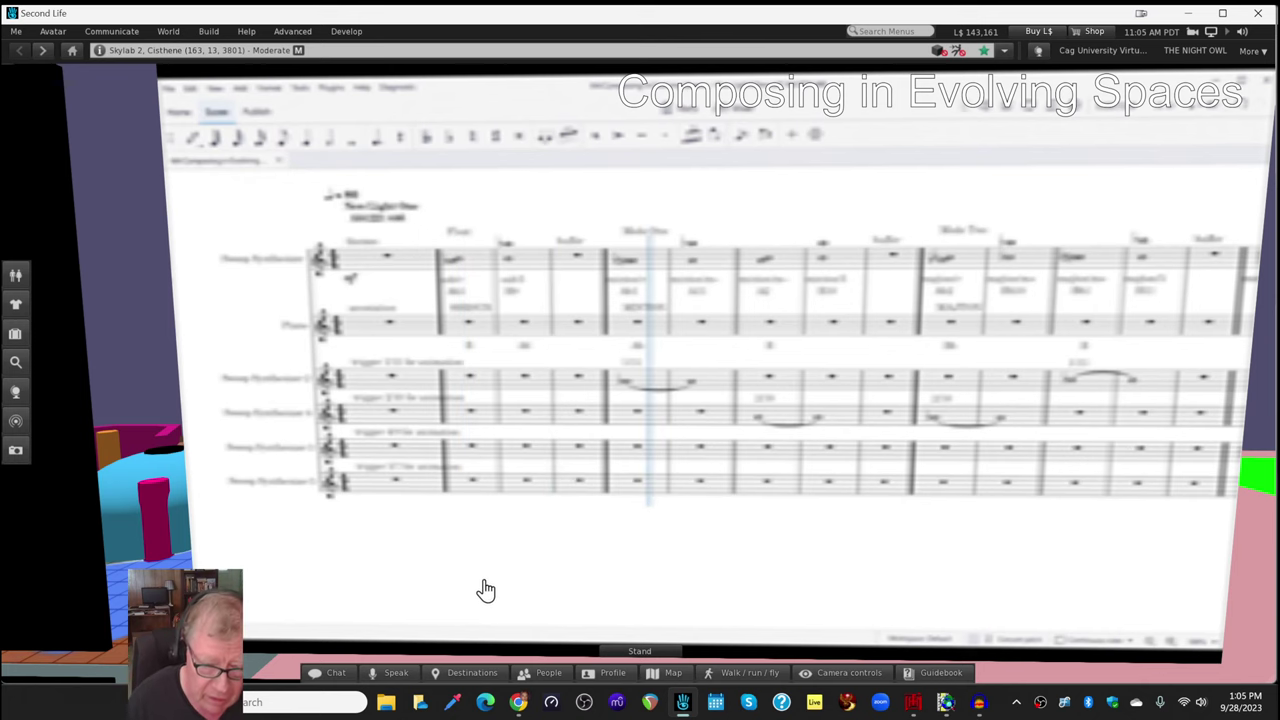
Play the Sitearm blog's New Light One video, pause it at 0:16, and bring up Image Composer
click(518, 703)
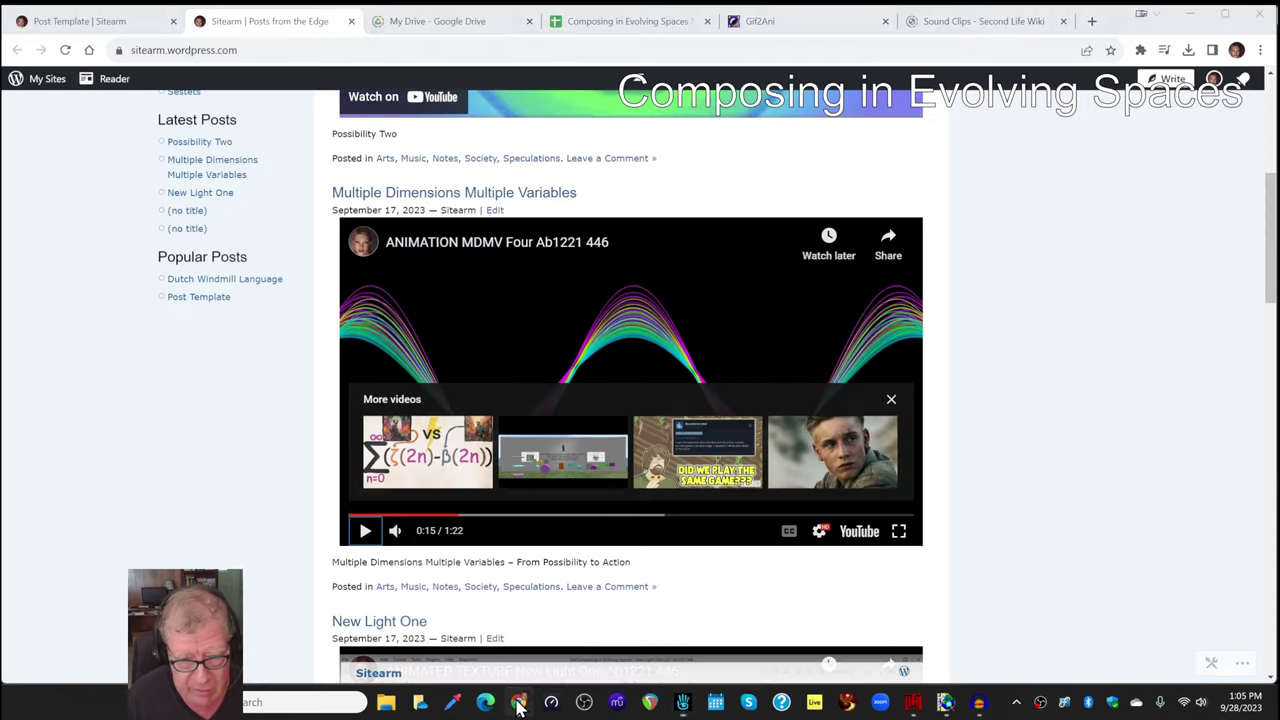
scroll(357, 278, up, 3)
scroll(360, 286, down, 5)
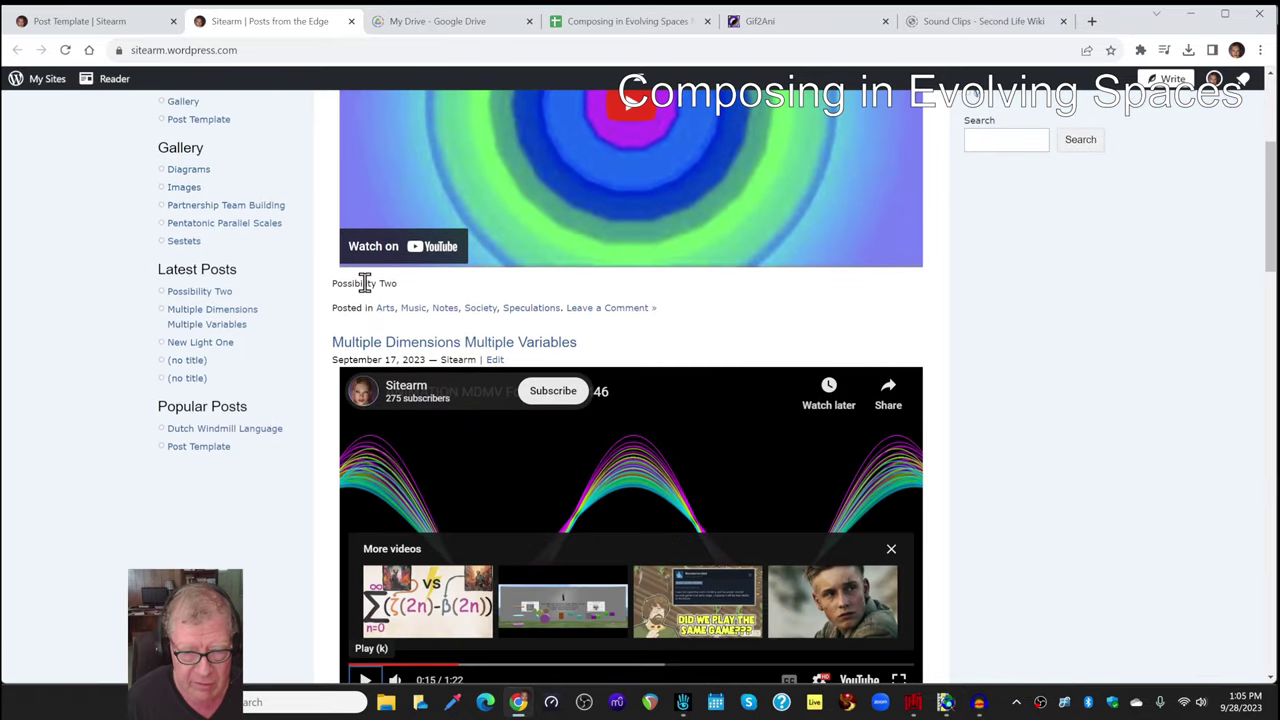
scroll(365, 285, down, 2)
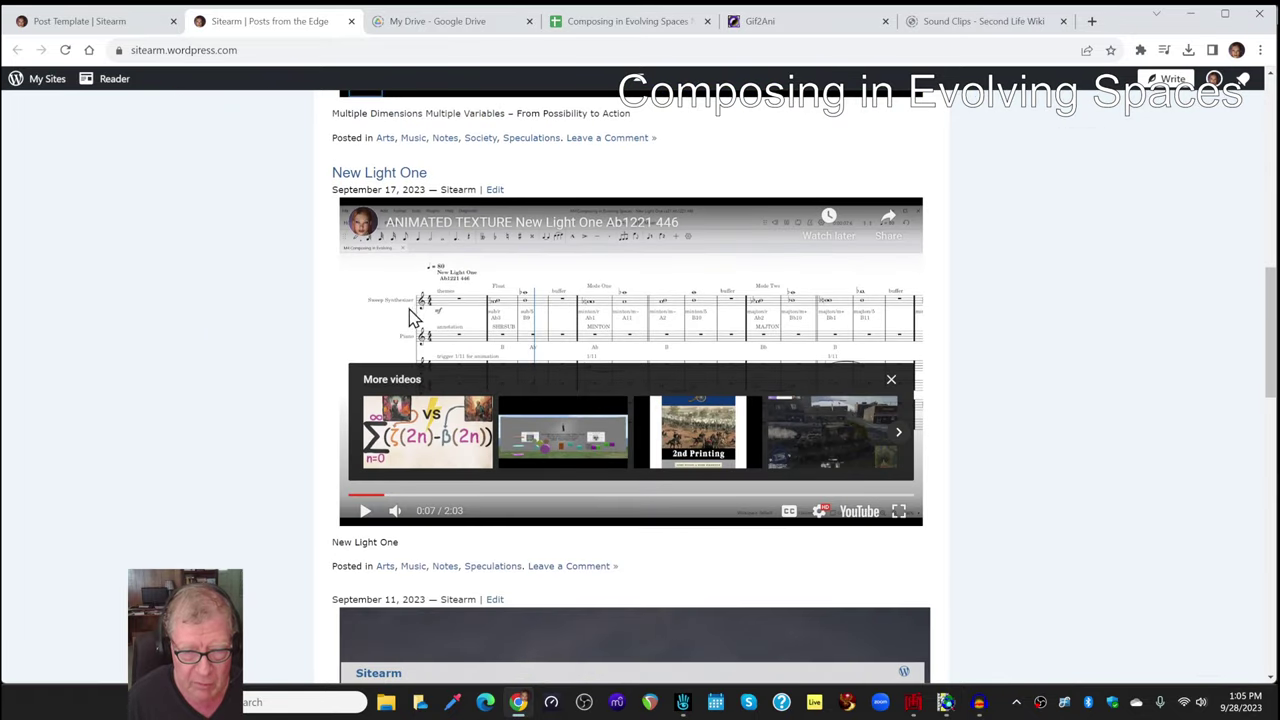
click(540, 333)
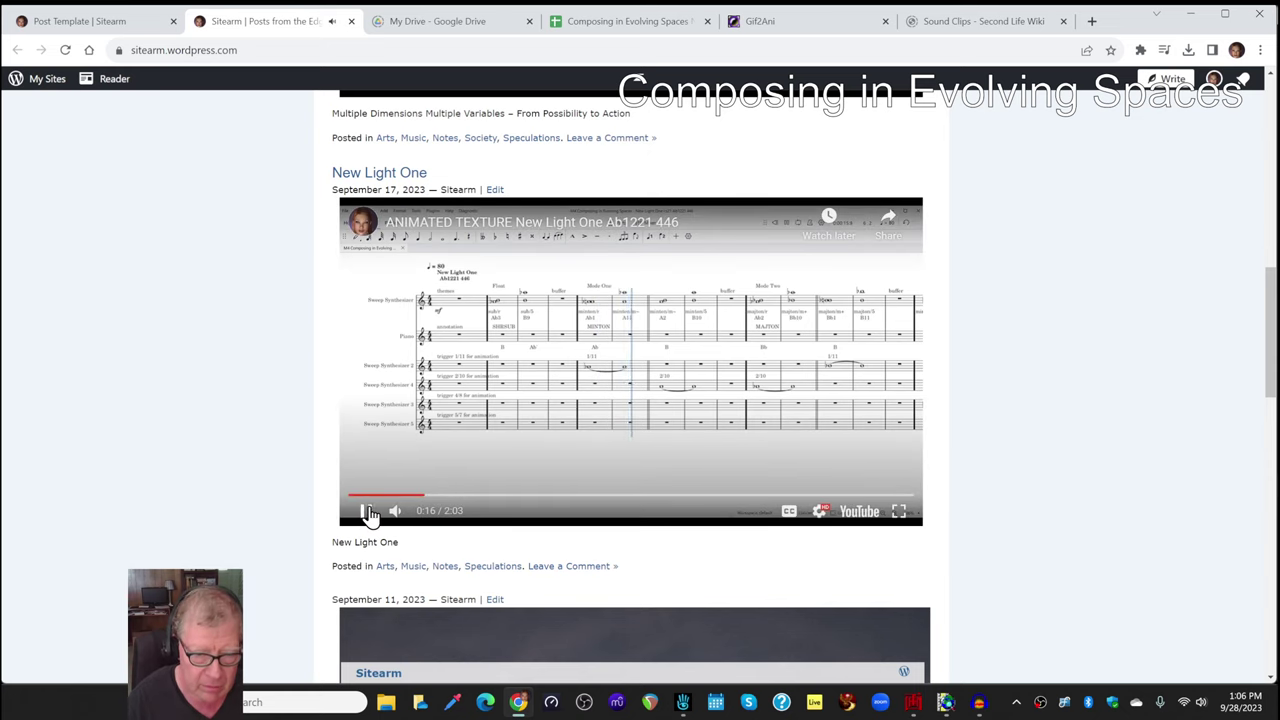
click(366, 511)
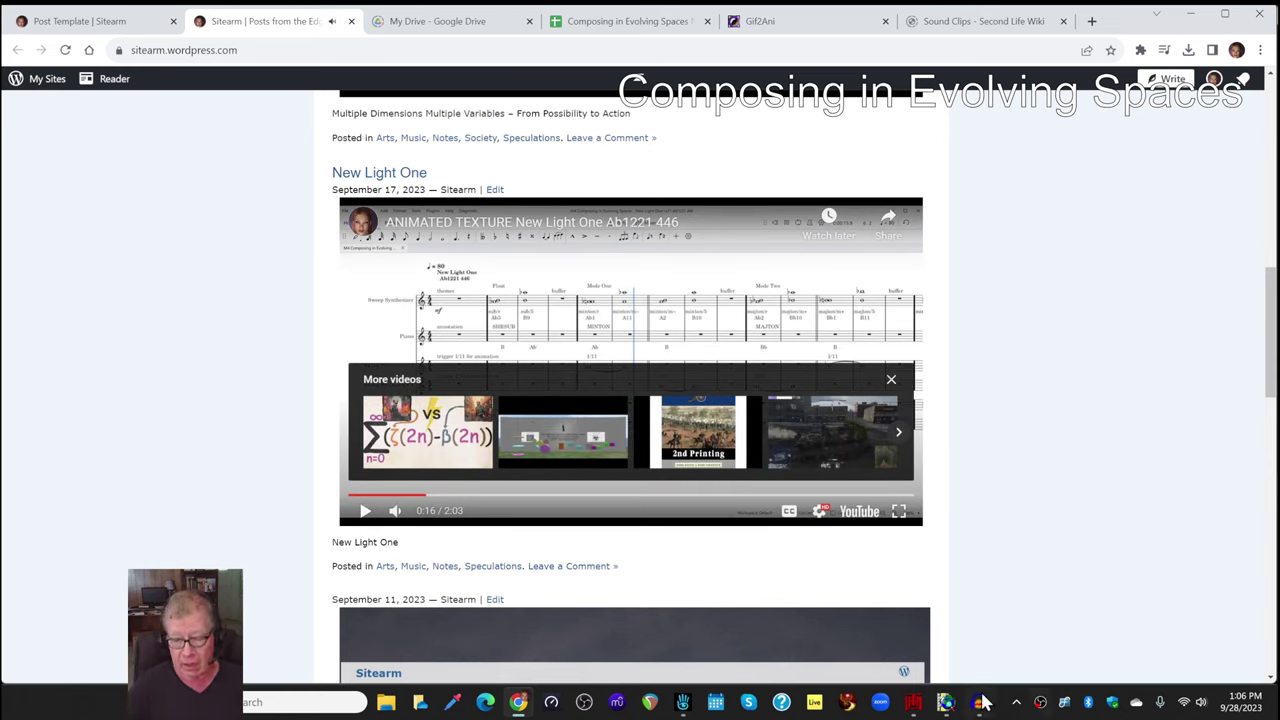
click(915, 704)
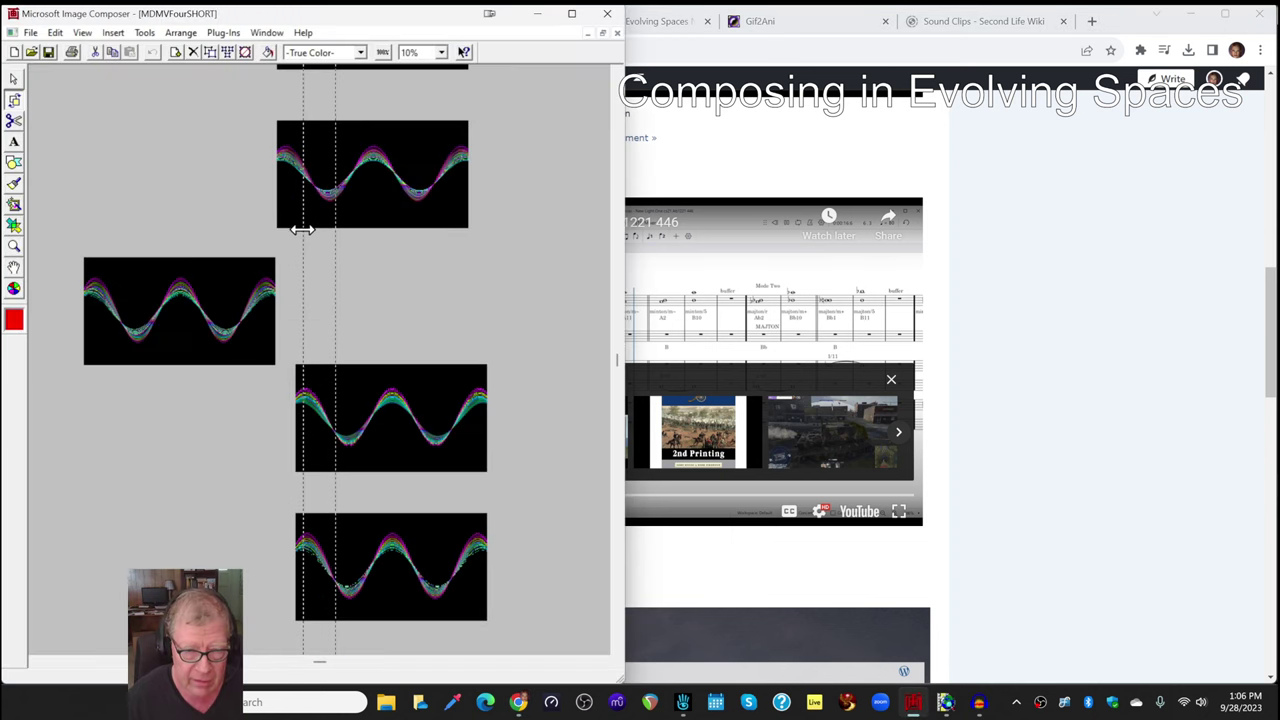
Show GIF Animator with frames 10 and 11, then restore the blog browser in front
click(946, 702)
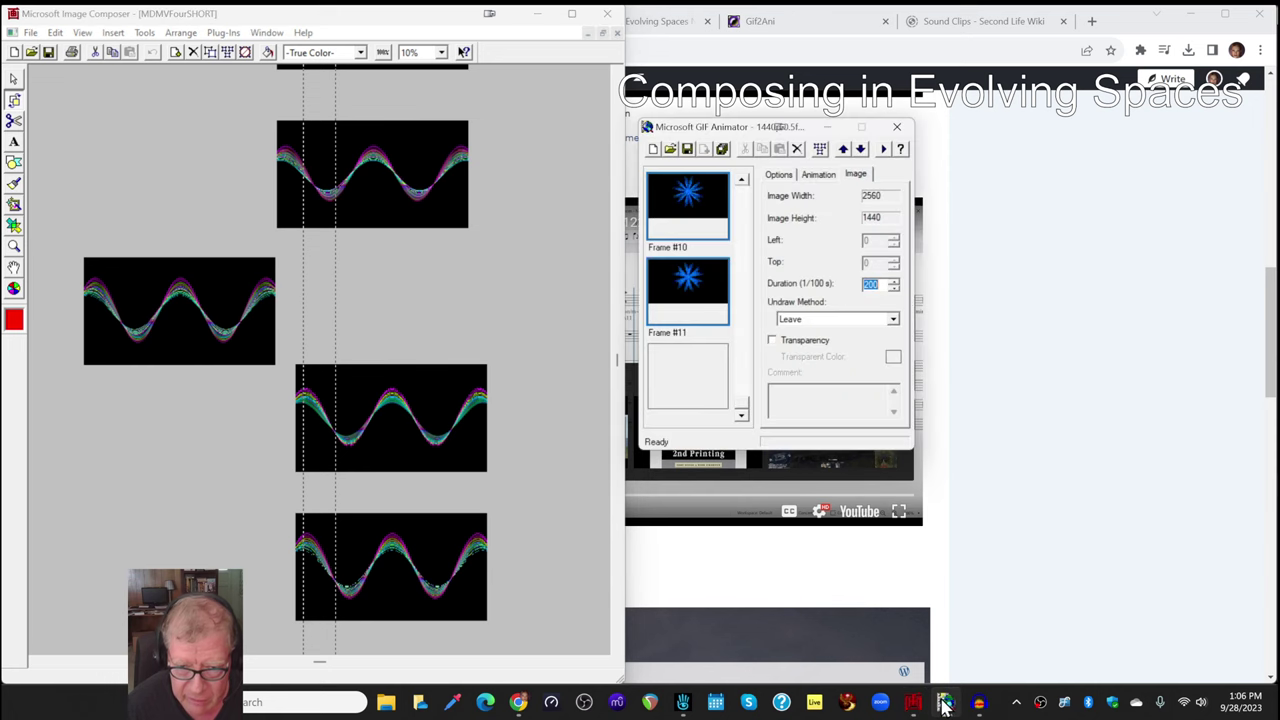
click(1017, 405)
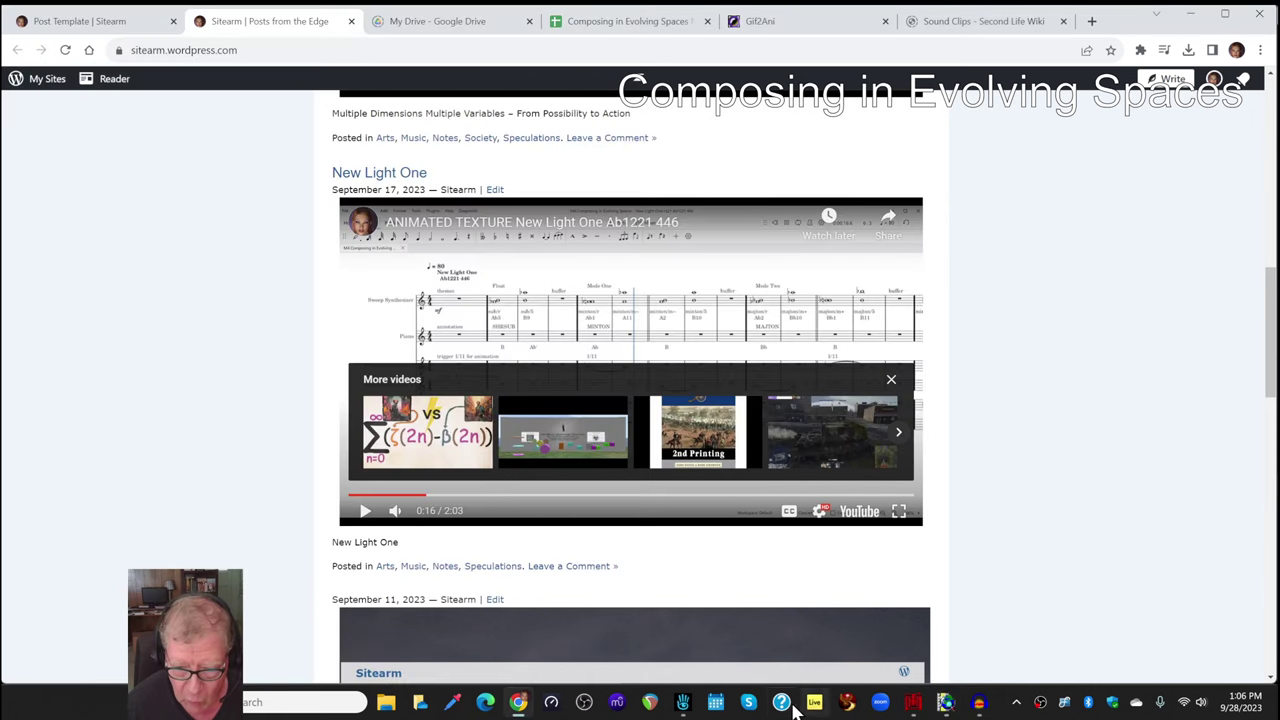
click(518, 704)
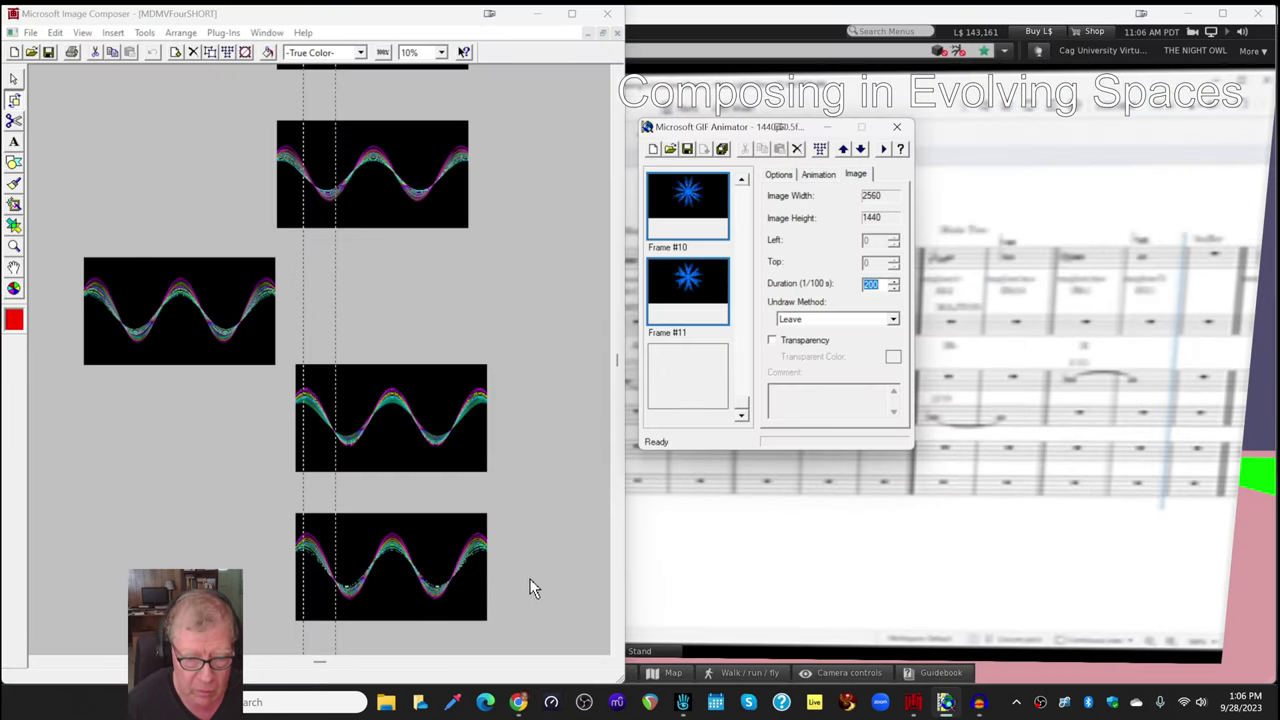
mouse_move(518, 704)
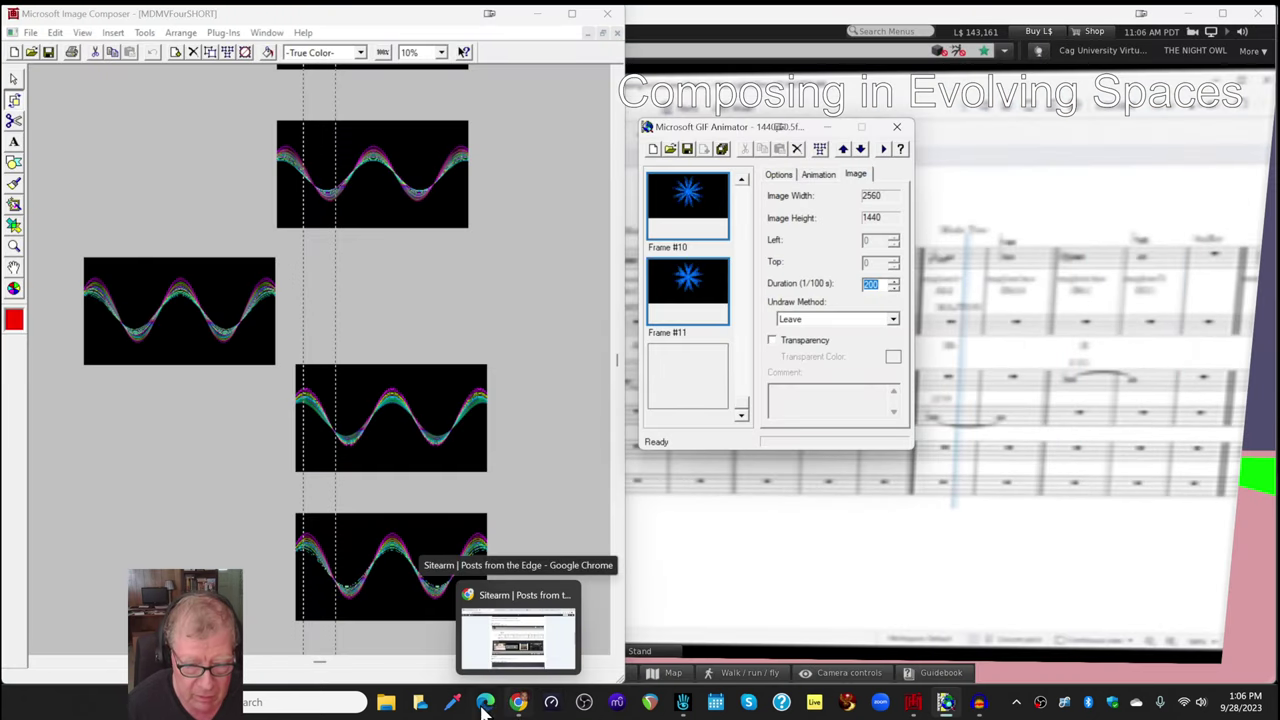
click(510, 706)
click(512, 706)
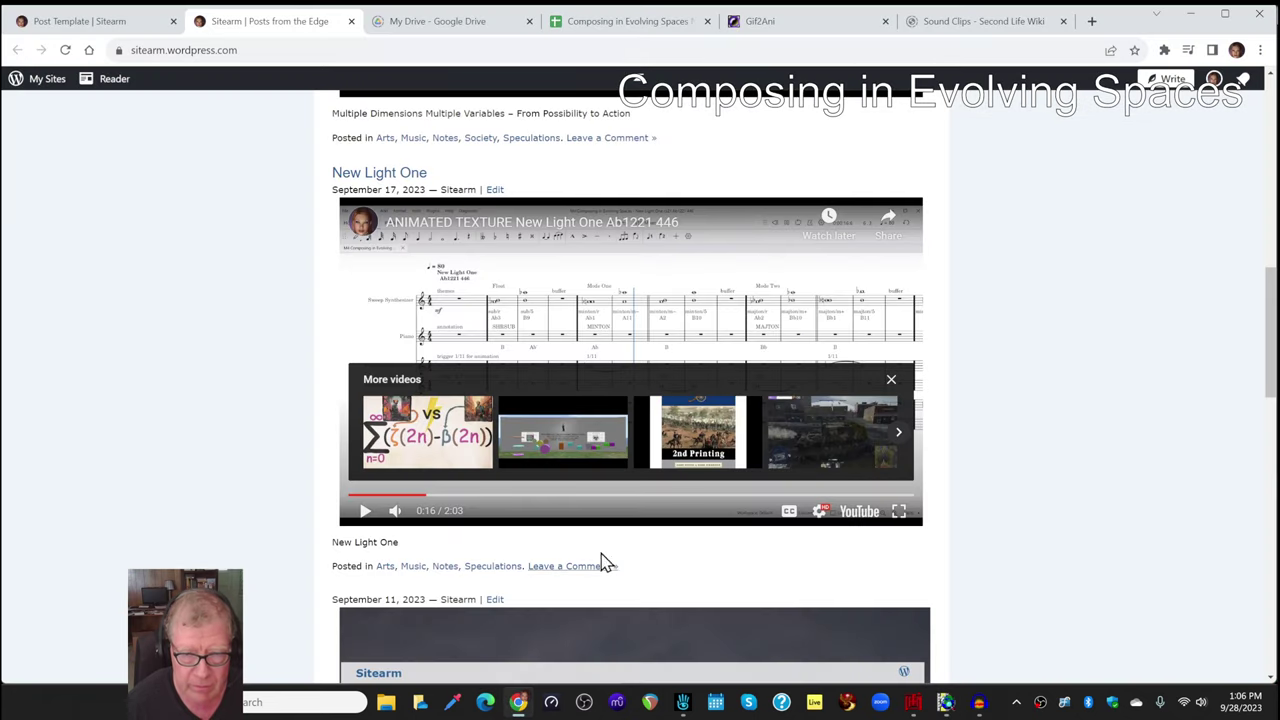
scroll(781, 359, up, 10)
Follow J10's mrmonke.net link, then remove the stray ')' so mrmonke.net/AniGifToLSL loads
click(645, 24)
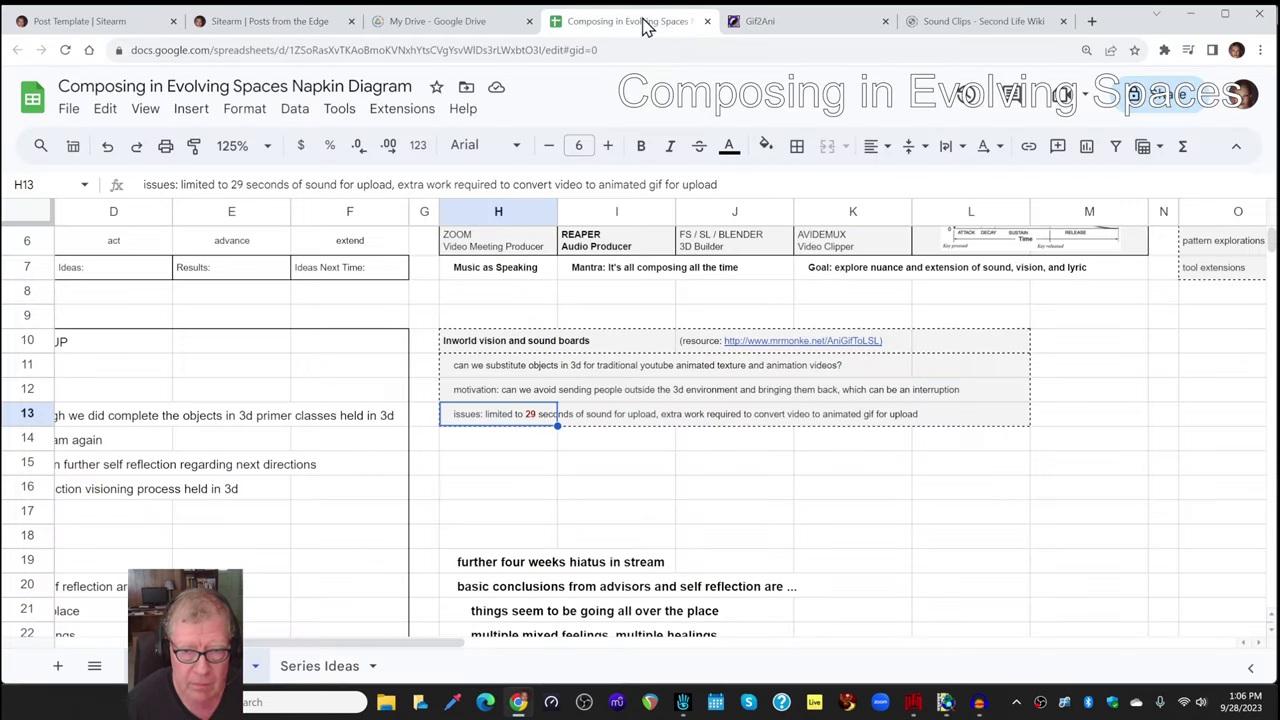
click(800, 350)
click(750, 347)
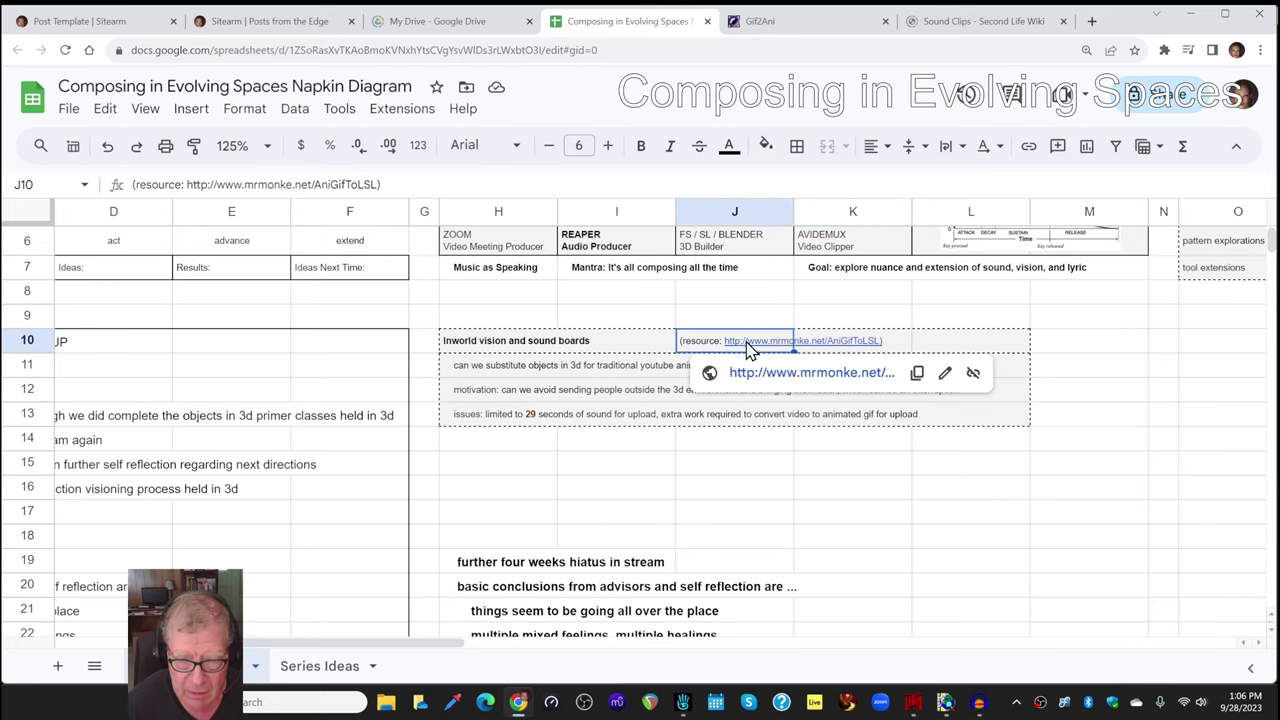
click(757, 383)
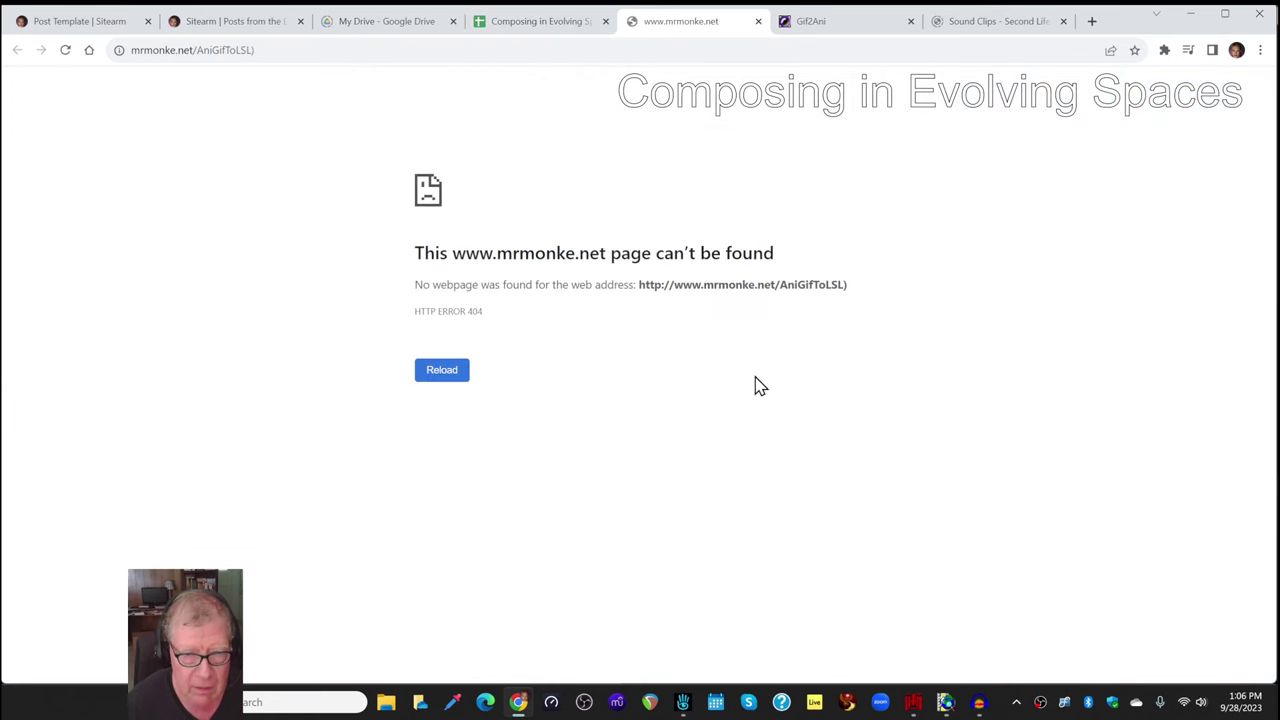
click(443, 376)
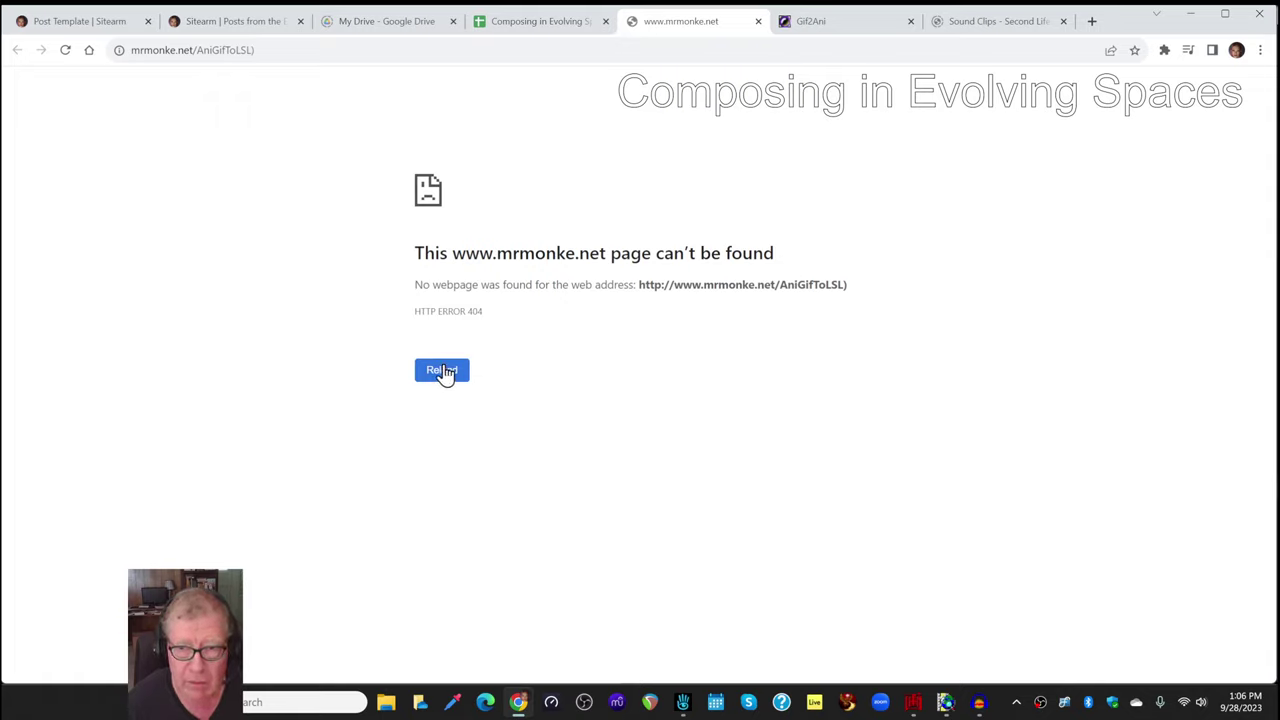
click(200, 50)
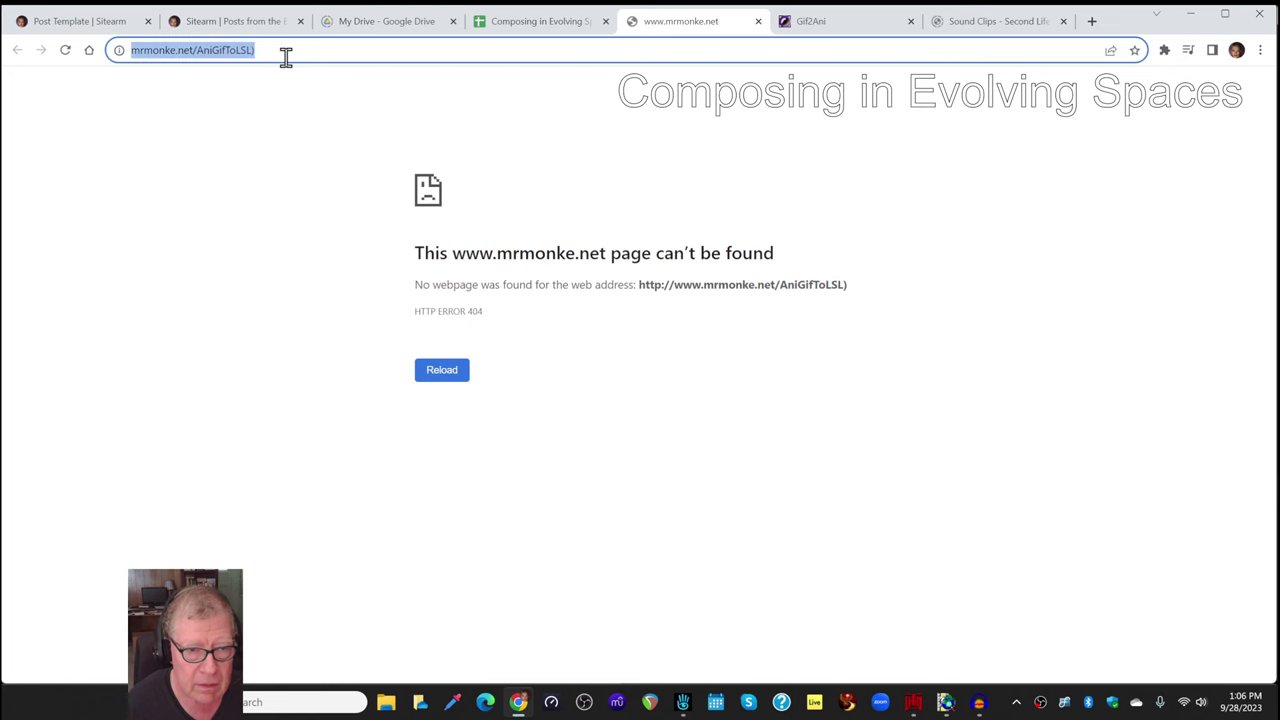
click(285, 52)
key(BackSpace)
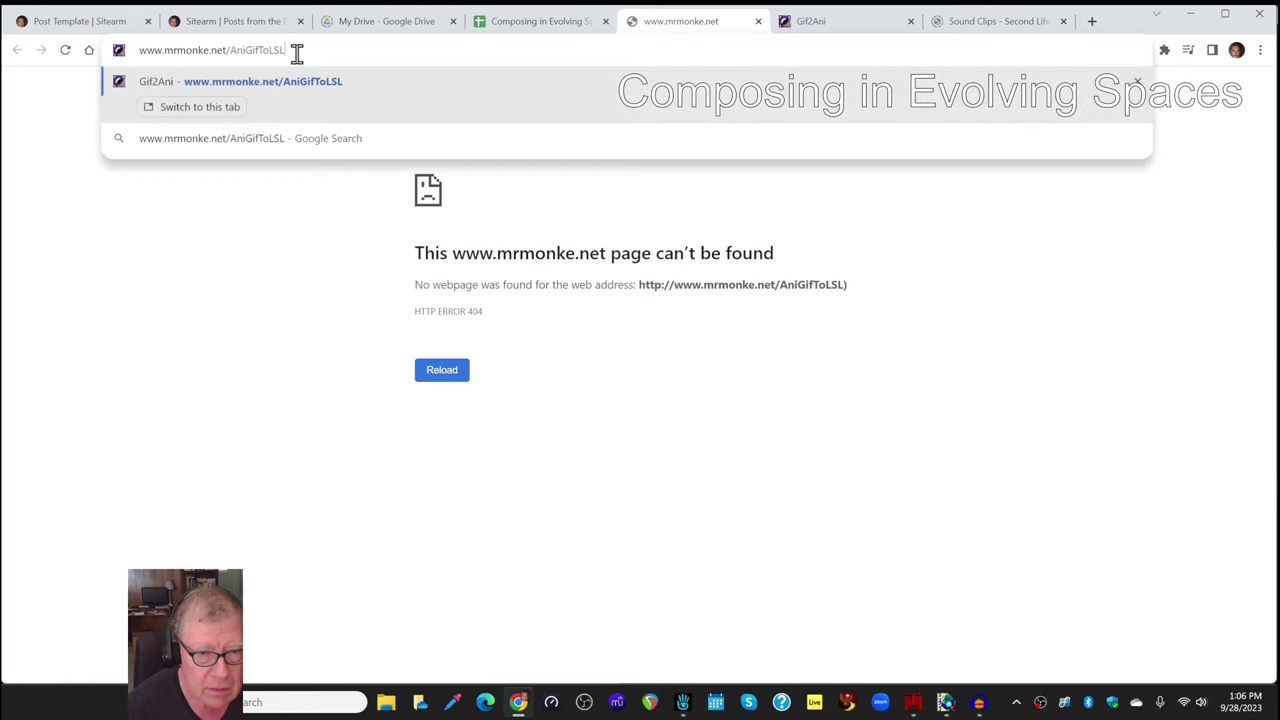
key(Return)
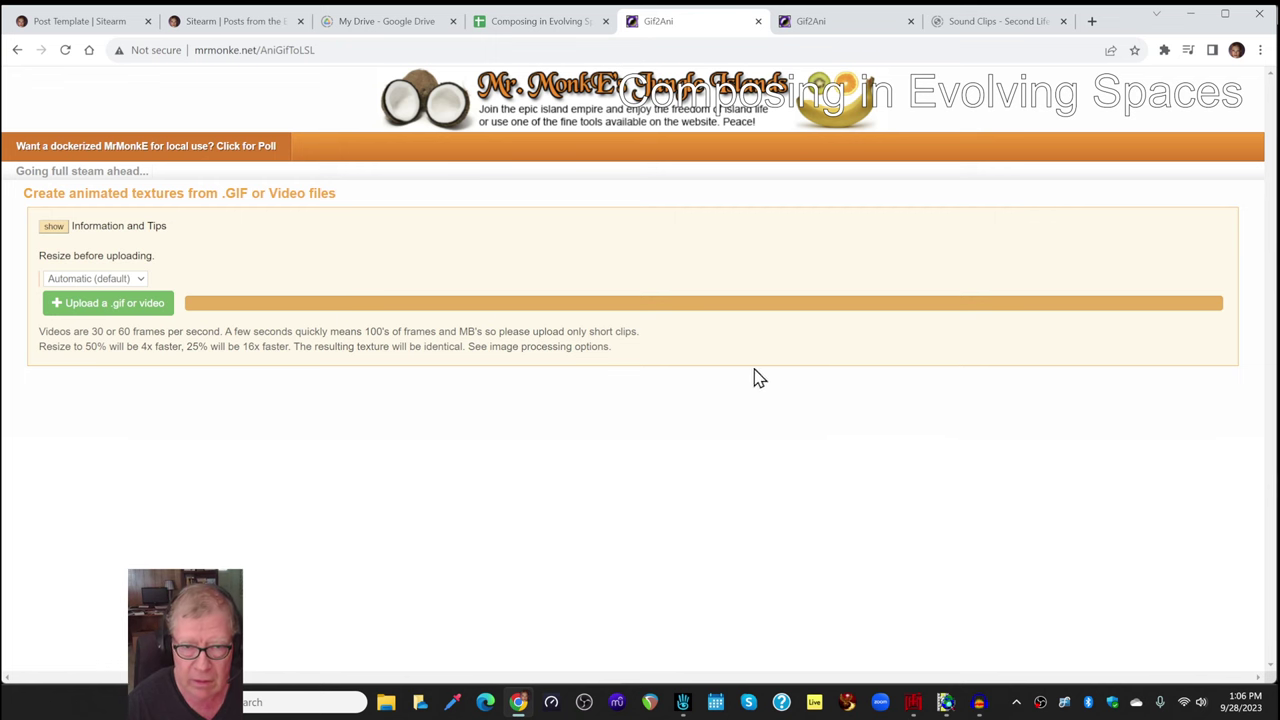
Re-commit J10's link text and test it, closing the not-found tab that results
click(509, 22)
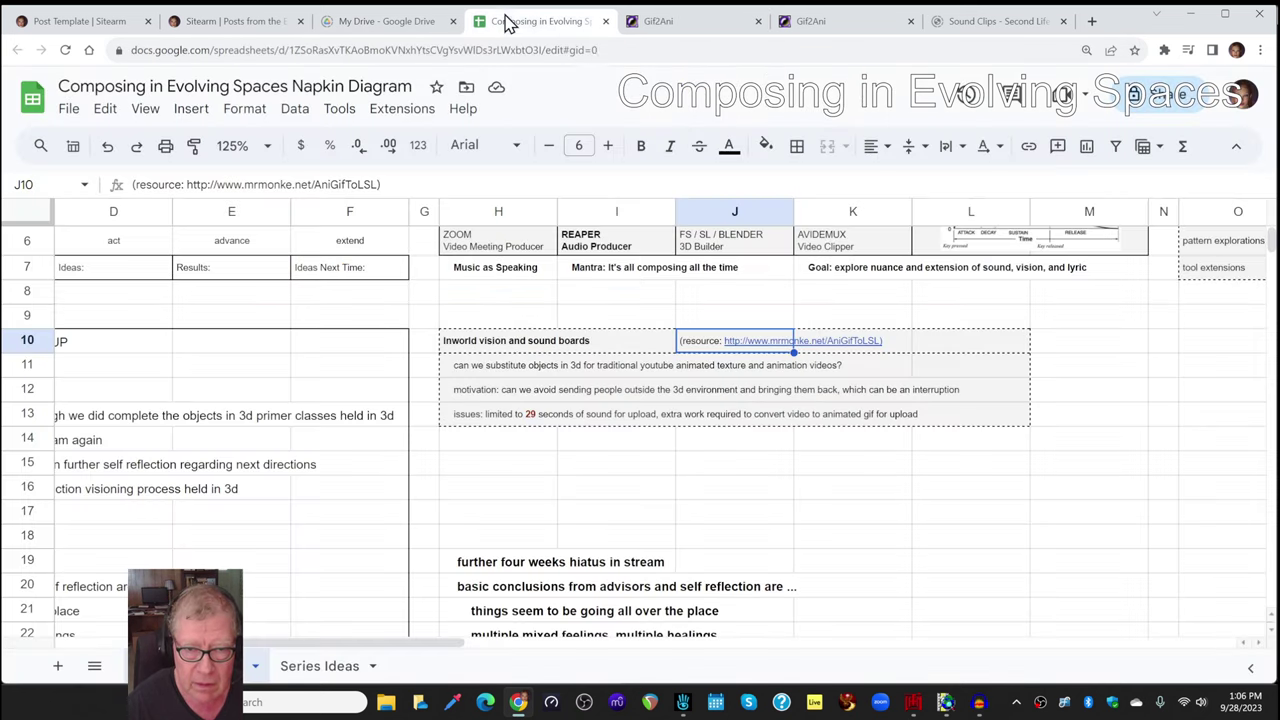
click(865, 345)
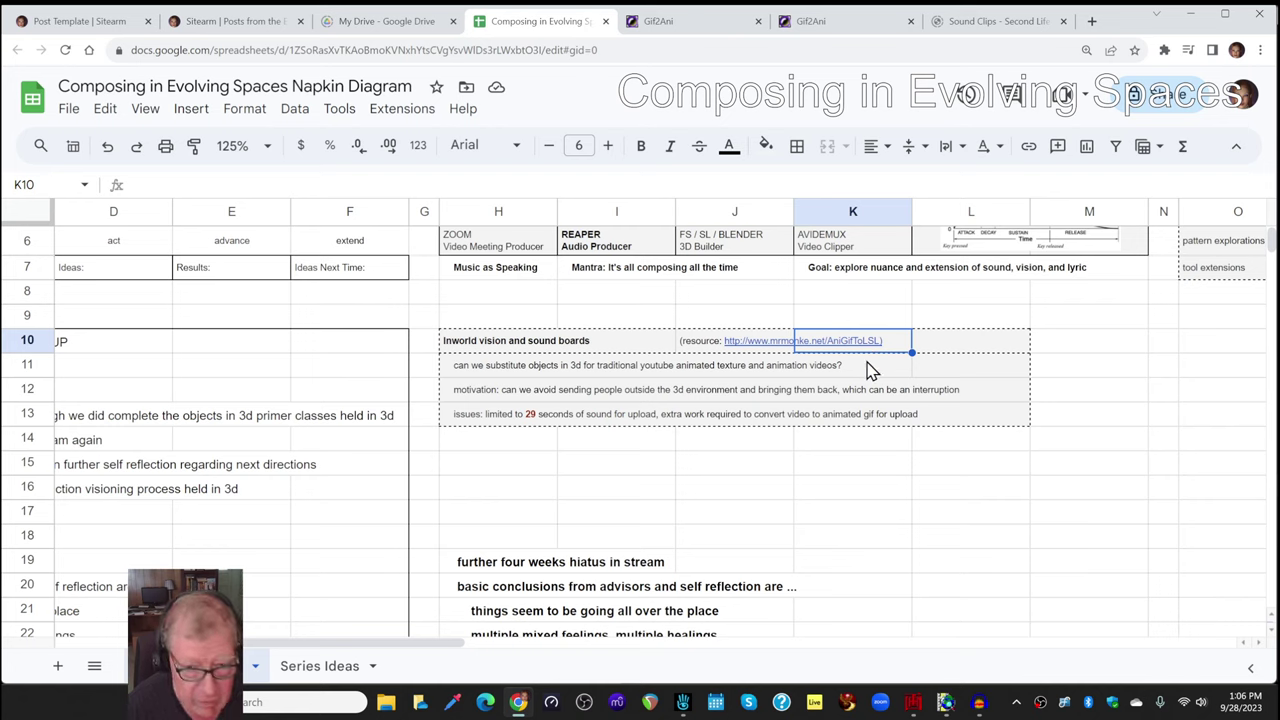
key(Left)
key(Return)
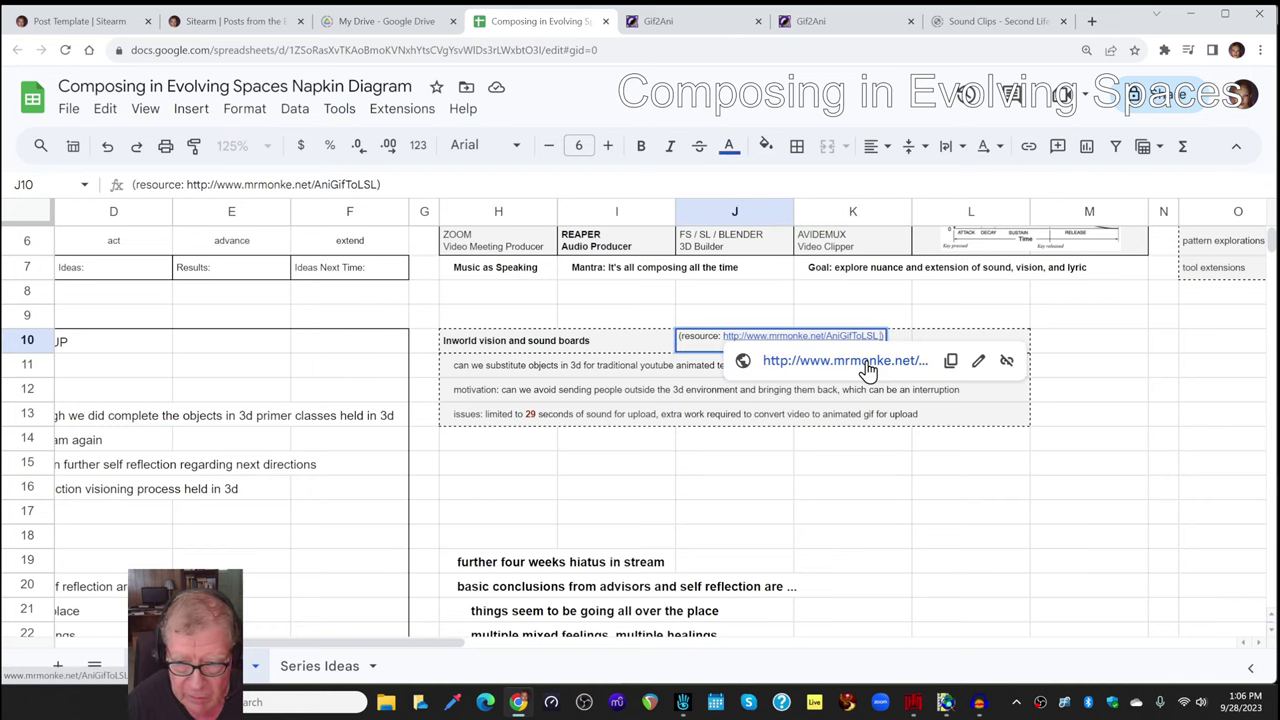
click(948, 490)
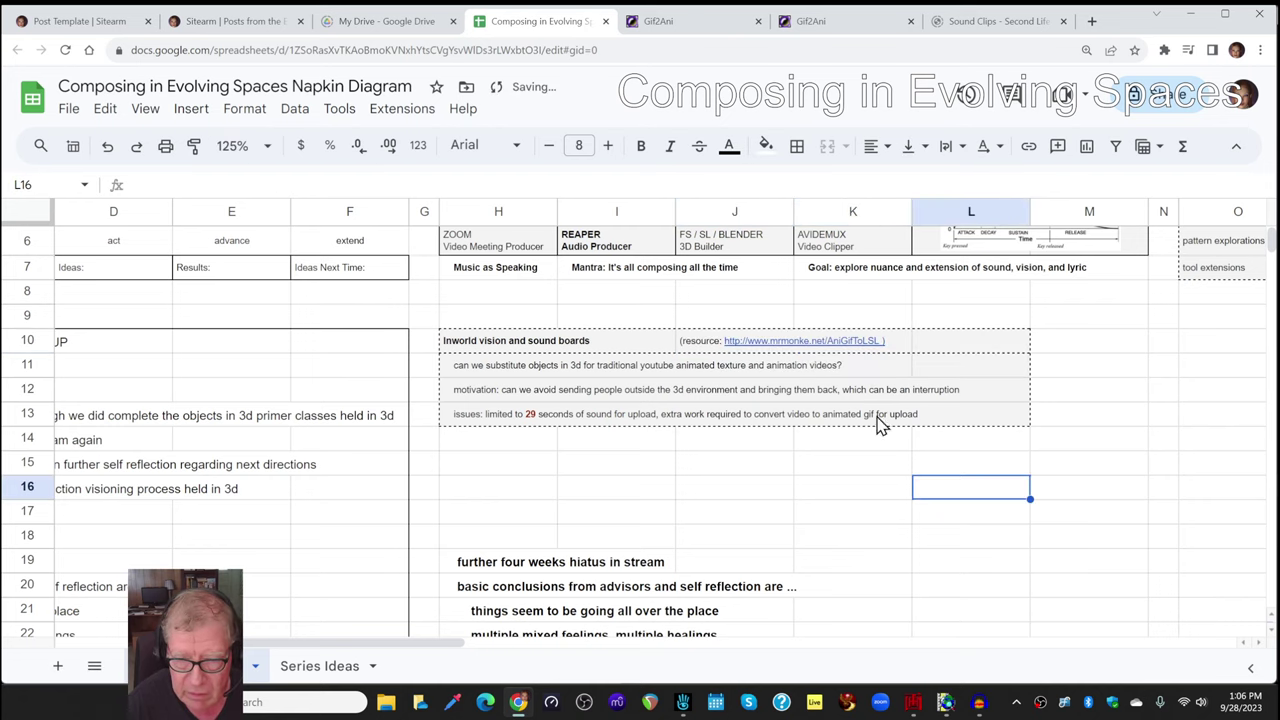
click(845, 348)
click(786, 345)
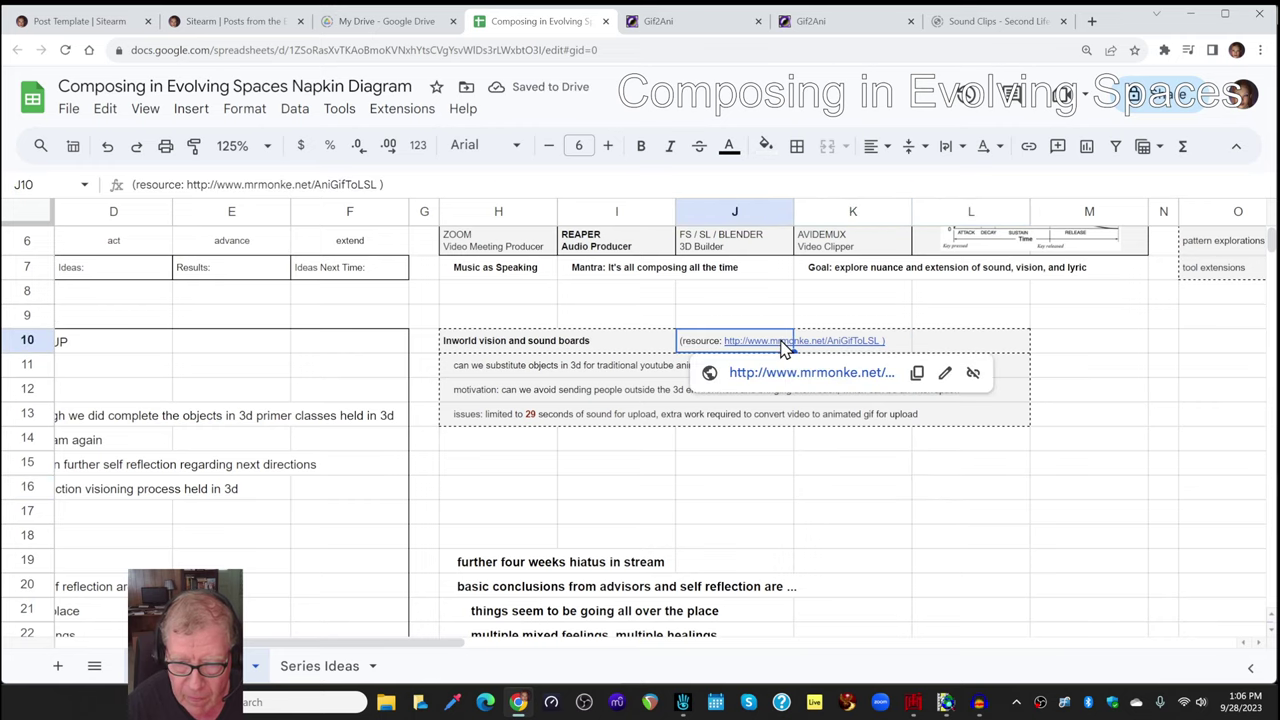
click(788, 374)
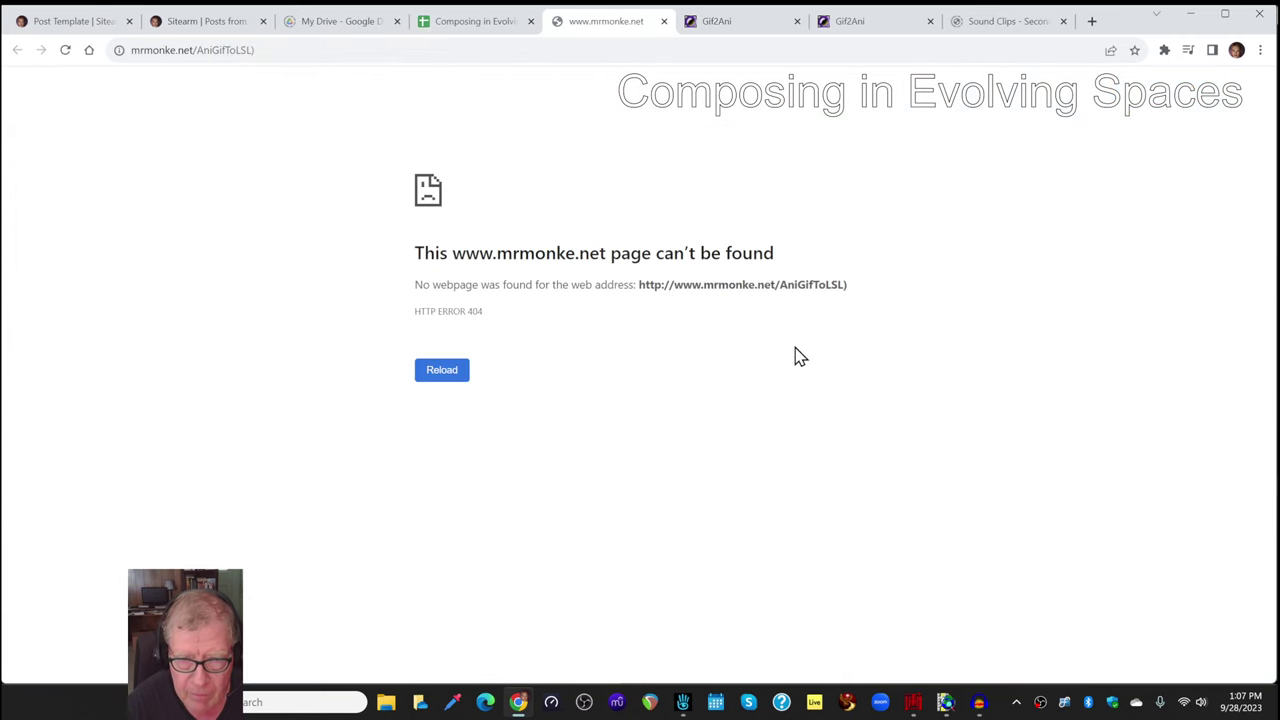
click(664, 21)
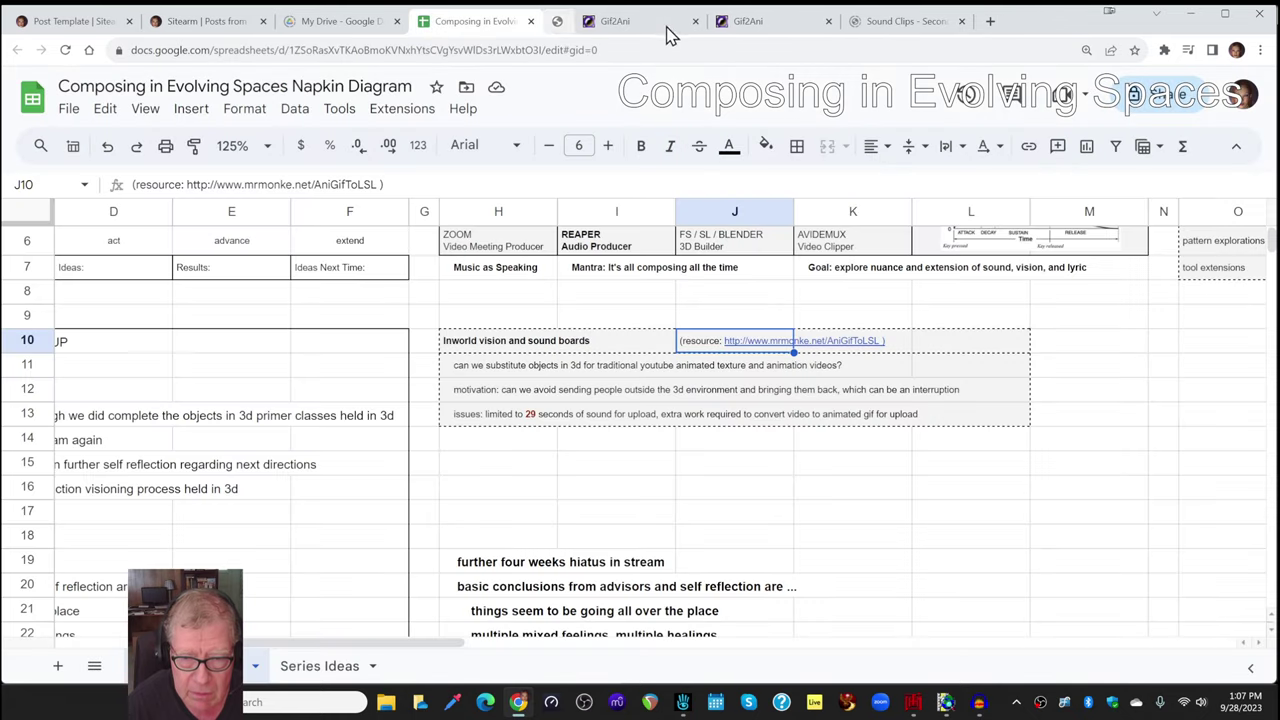
mouse_move(730, 350)
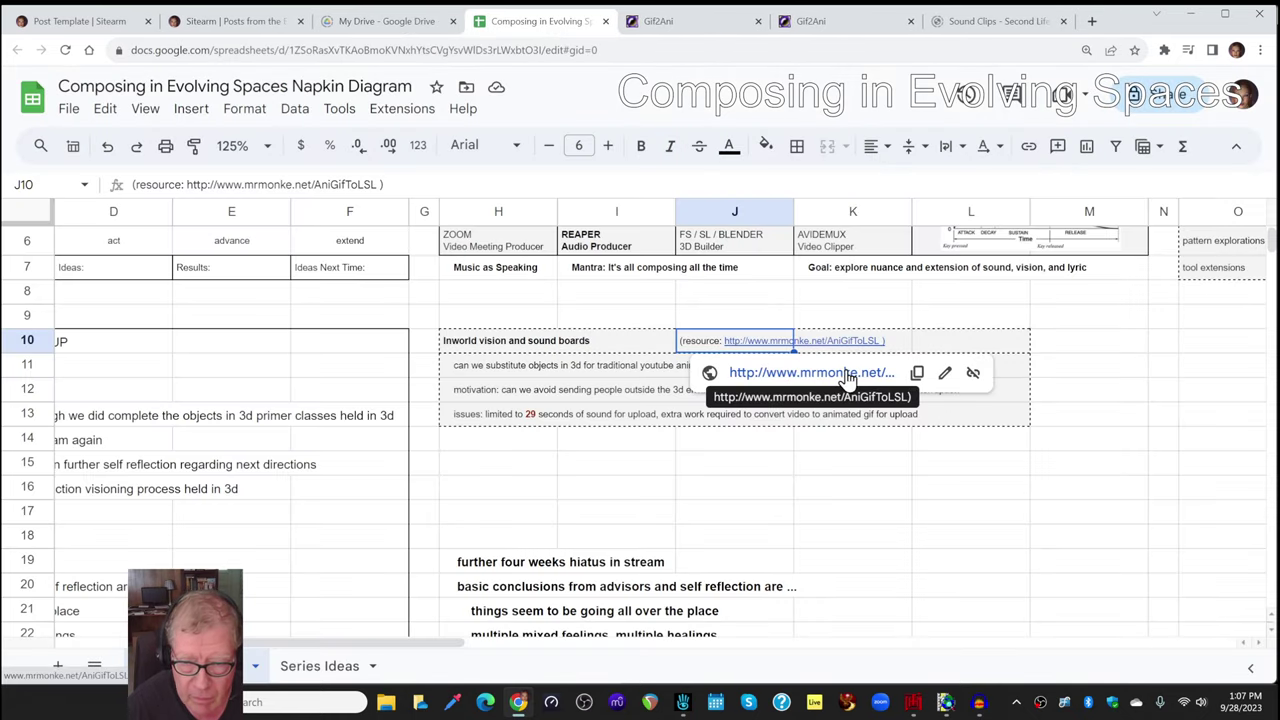
click(945, 373)
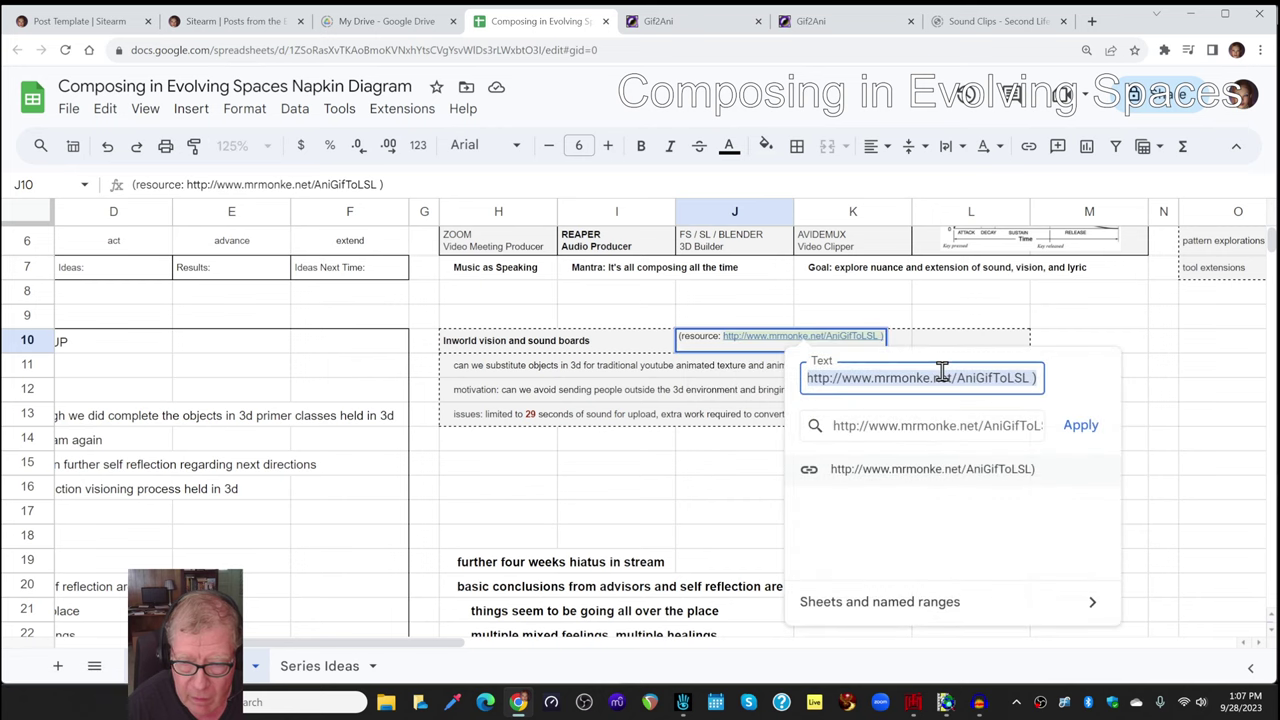
click(935, 383)
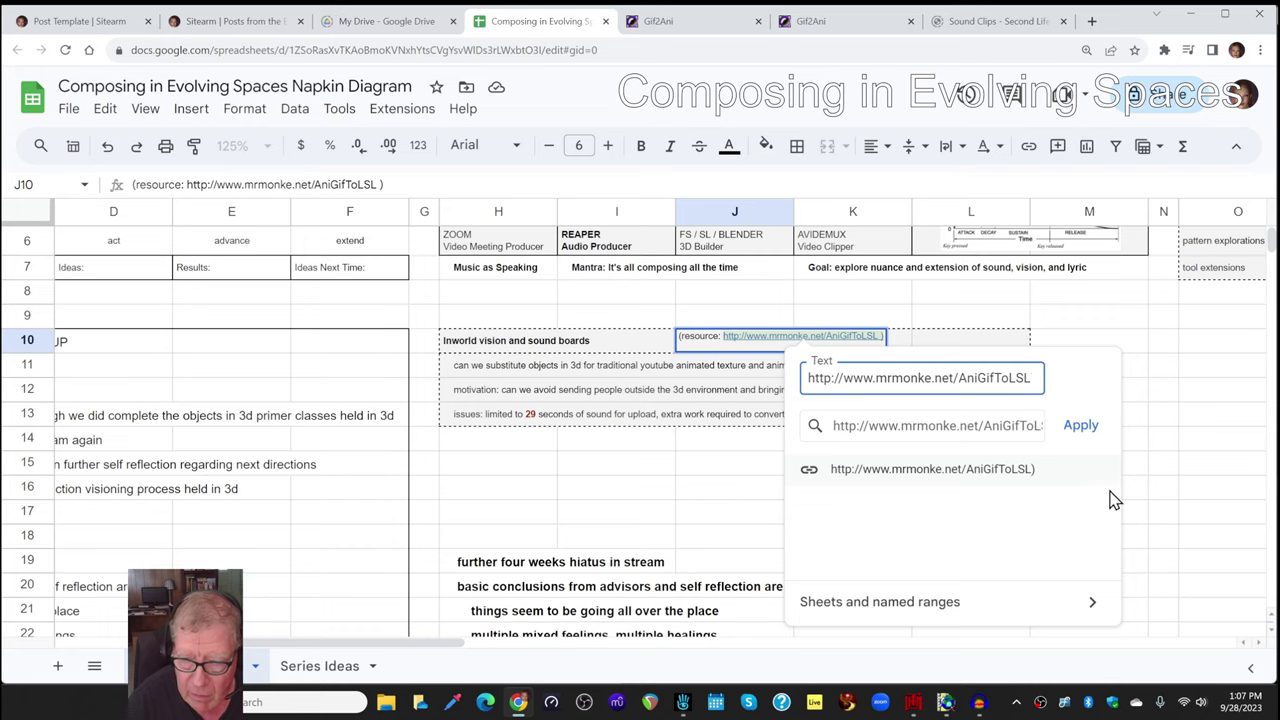
click(1089, 428)
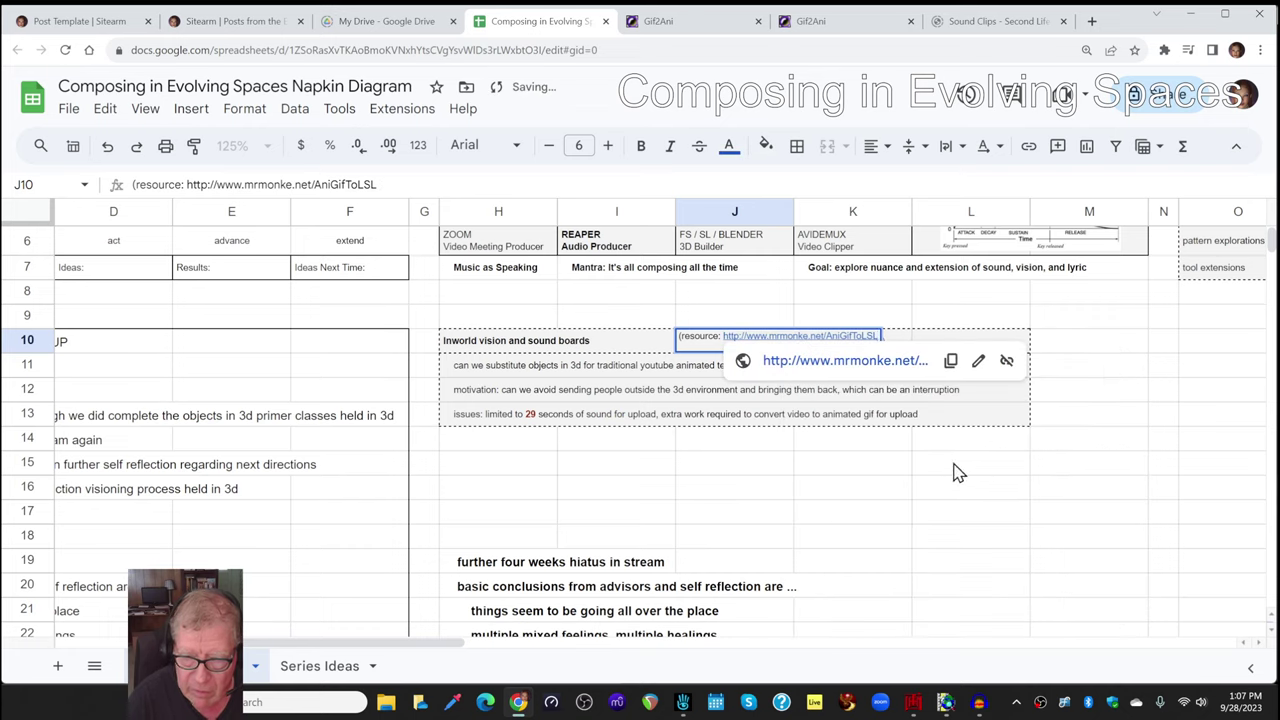
click(955, 472)
click(833, 350)
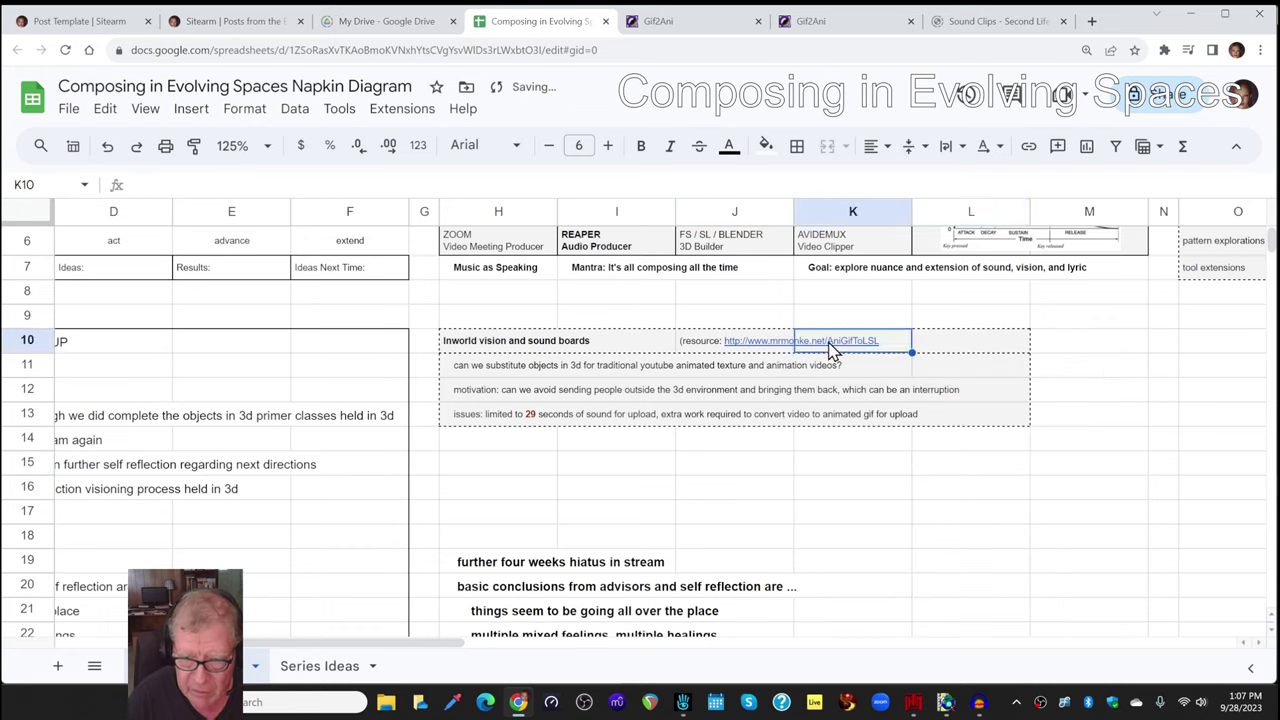
click(755, 347)
click(757, 376)
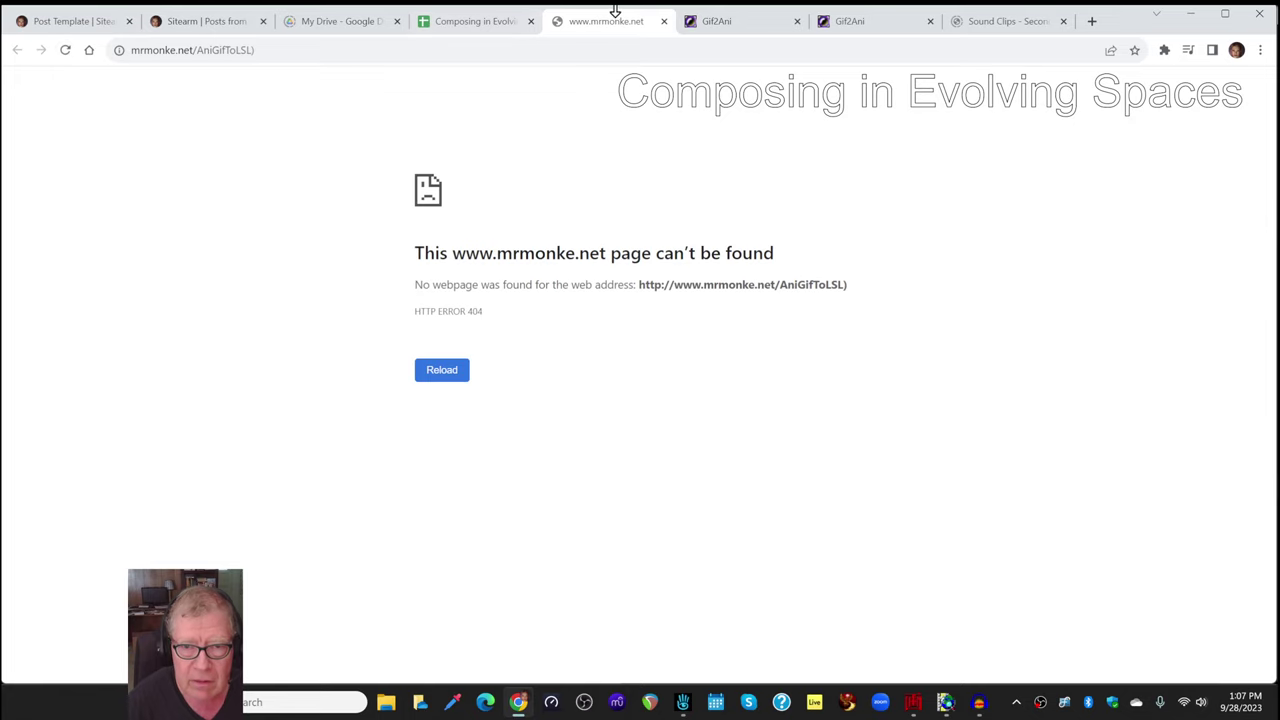
click(497, 28)
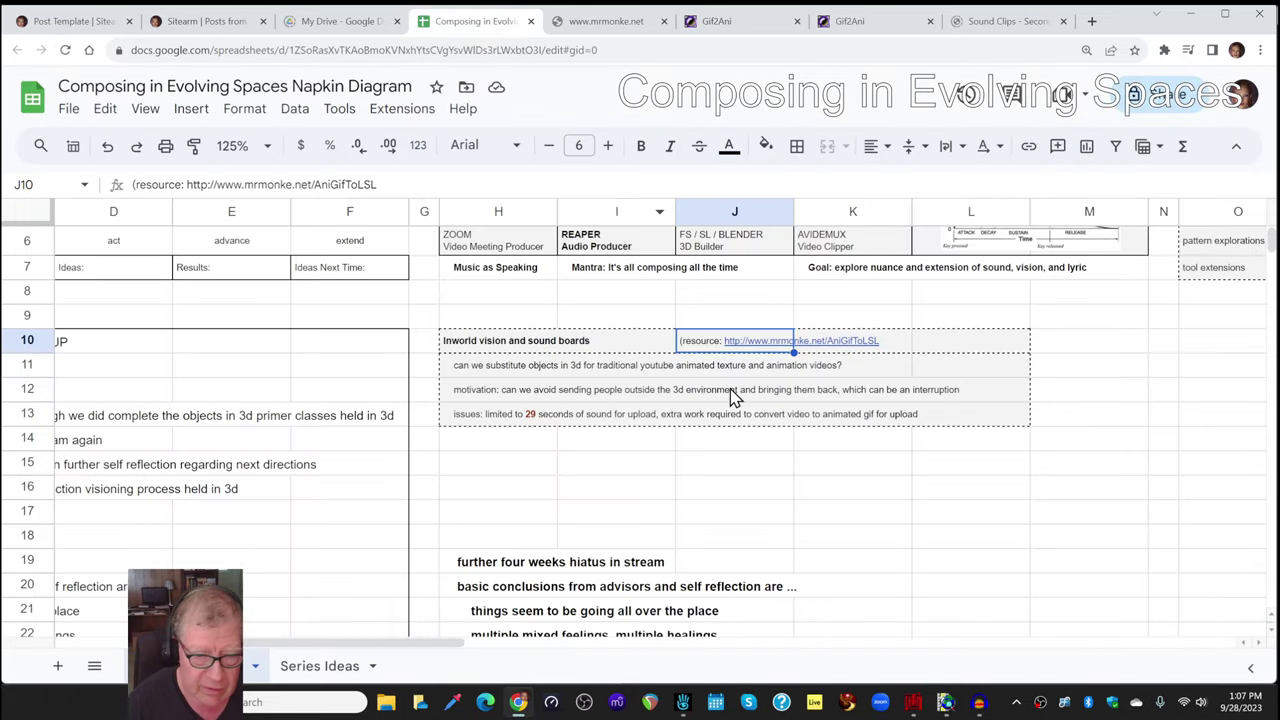
Go to cell A16 in column A and scroll to rows 25–41 of the recap
click(447, 489)
key(Home)
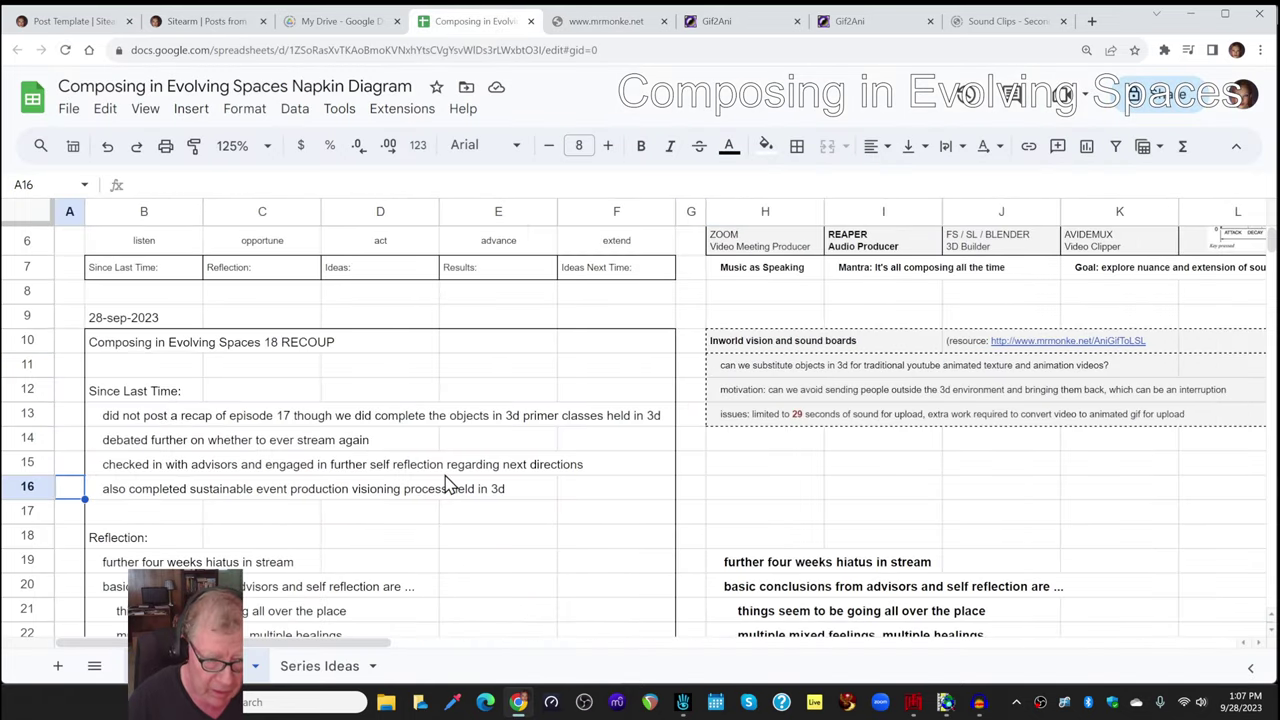
scroll(595, 410, down, 15)
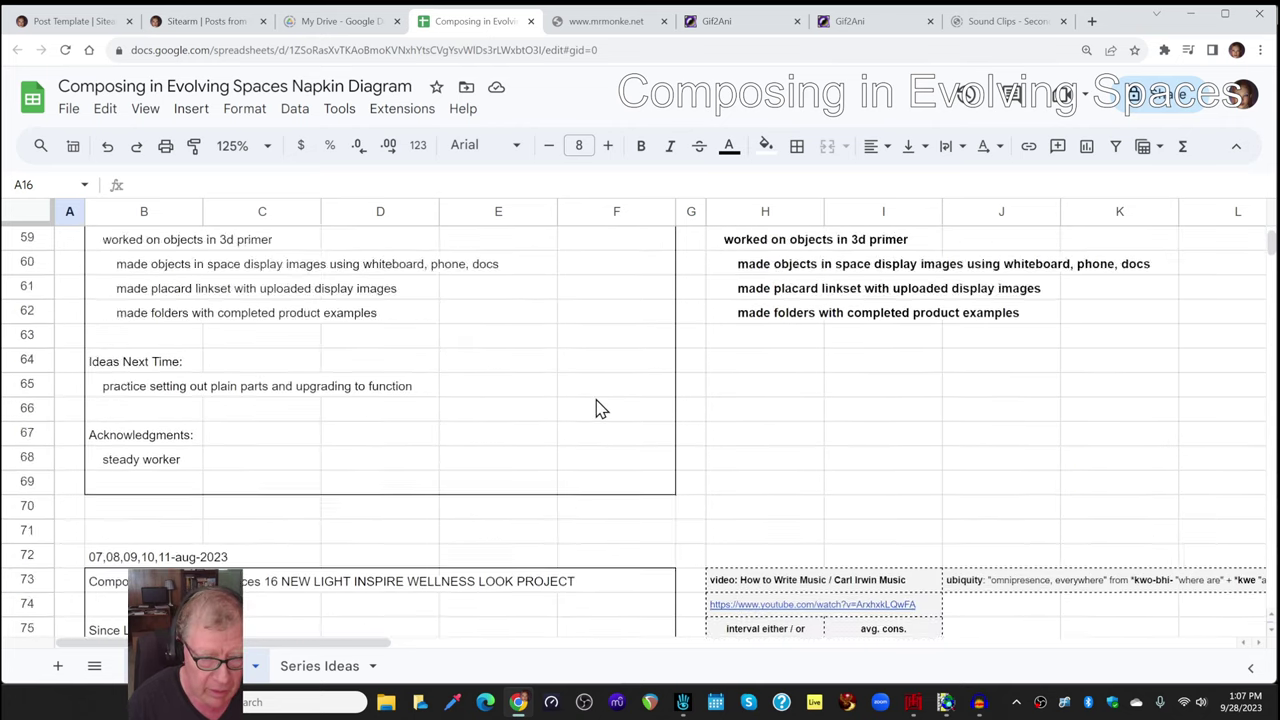
scroll(597, 409, up, 6)
scroll(597, 409, up, 5)
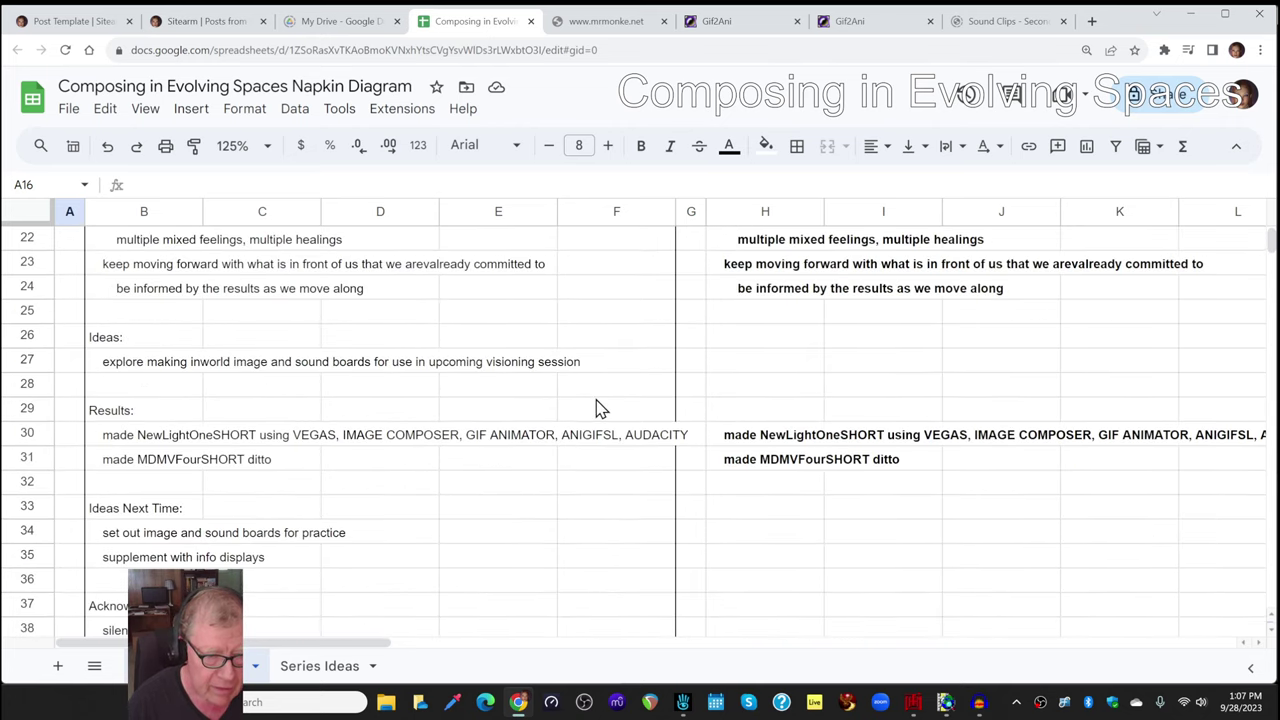
scroll(597, 409, down, 1)
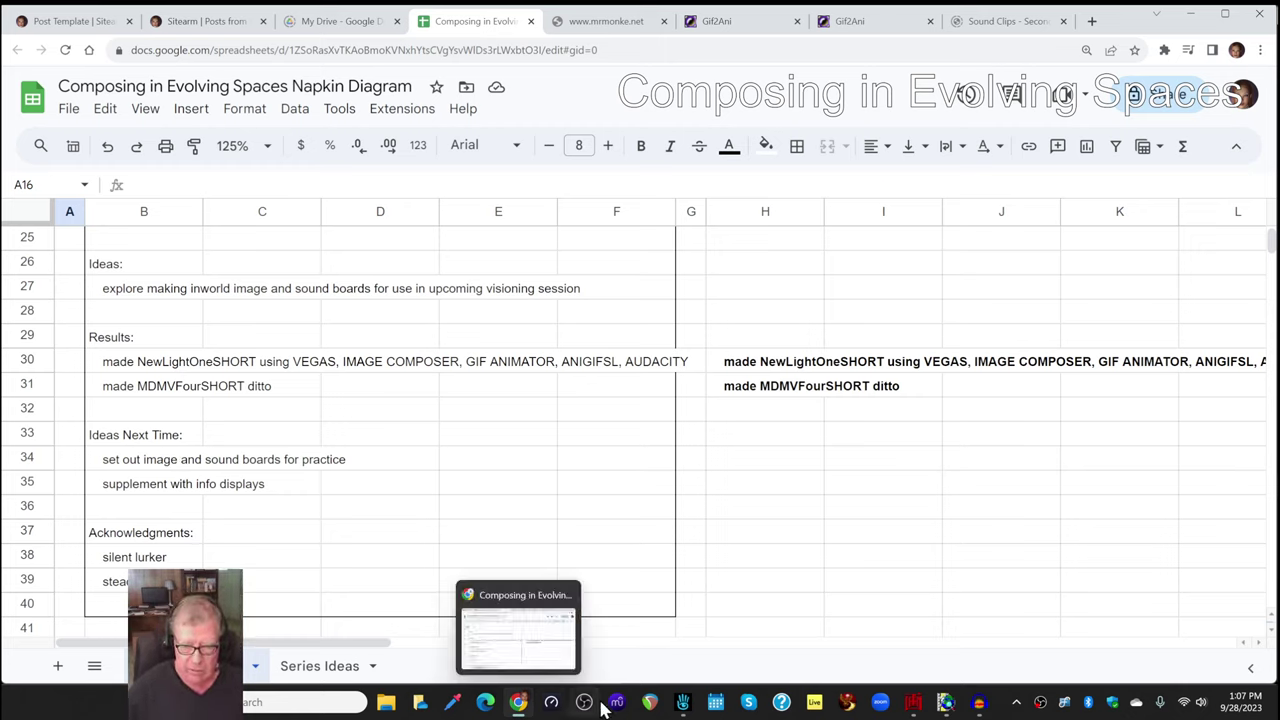
Return to the Second Life room and zoom the camera onto the New Light One score panel
click(684, 702)
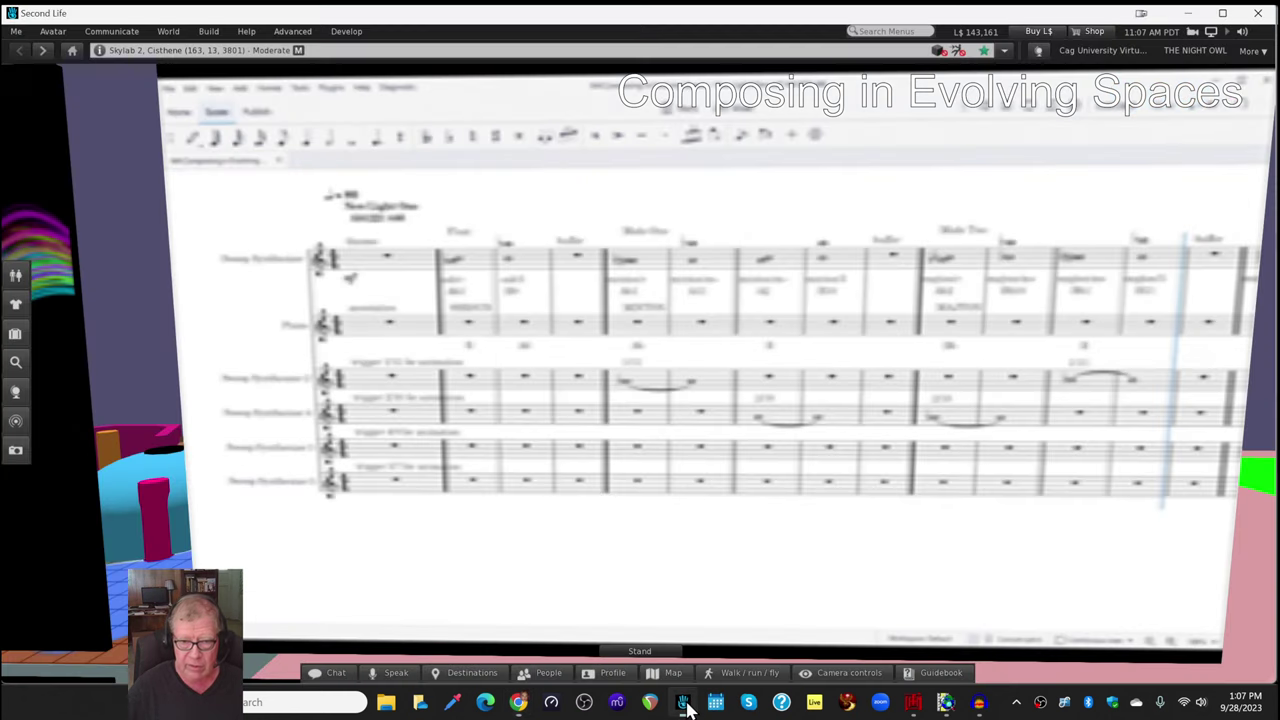
key(Escape)
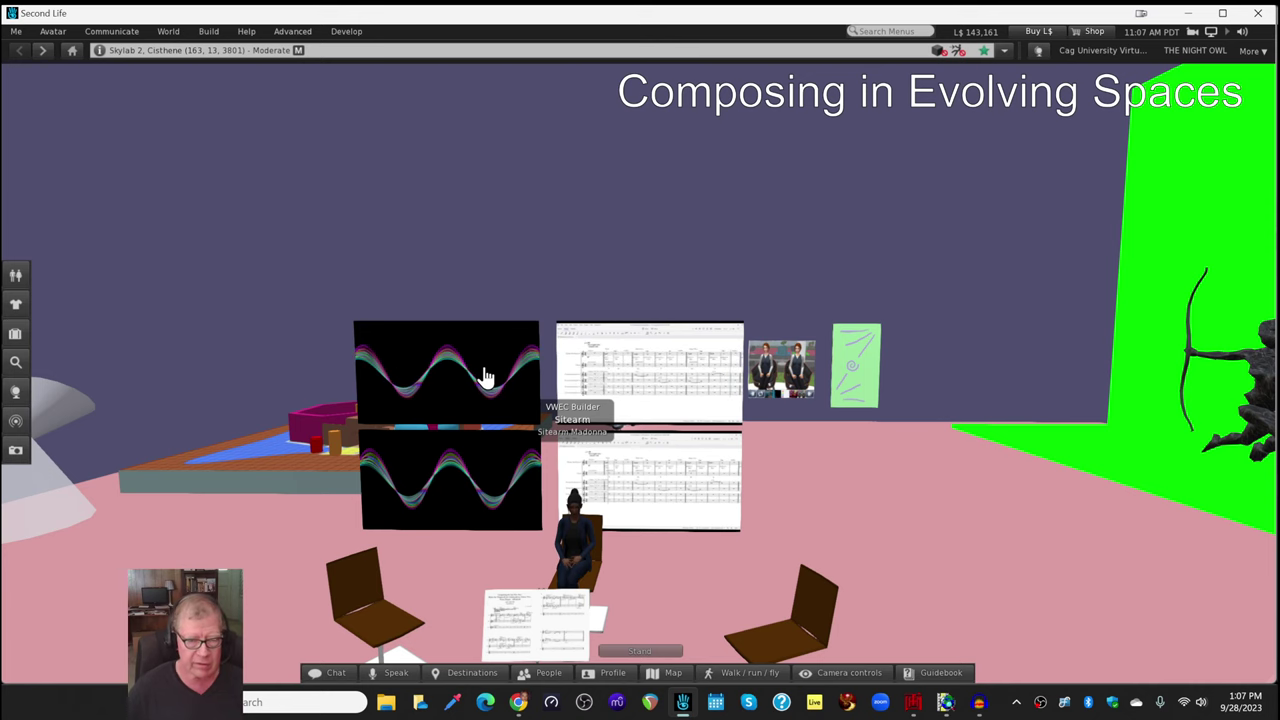
scroll(484, 377, up, 3)
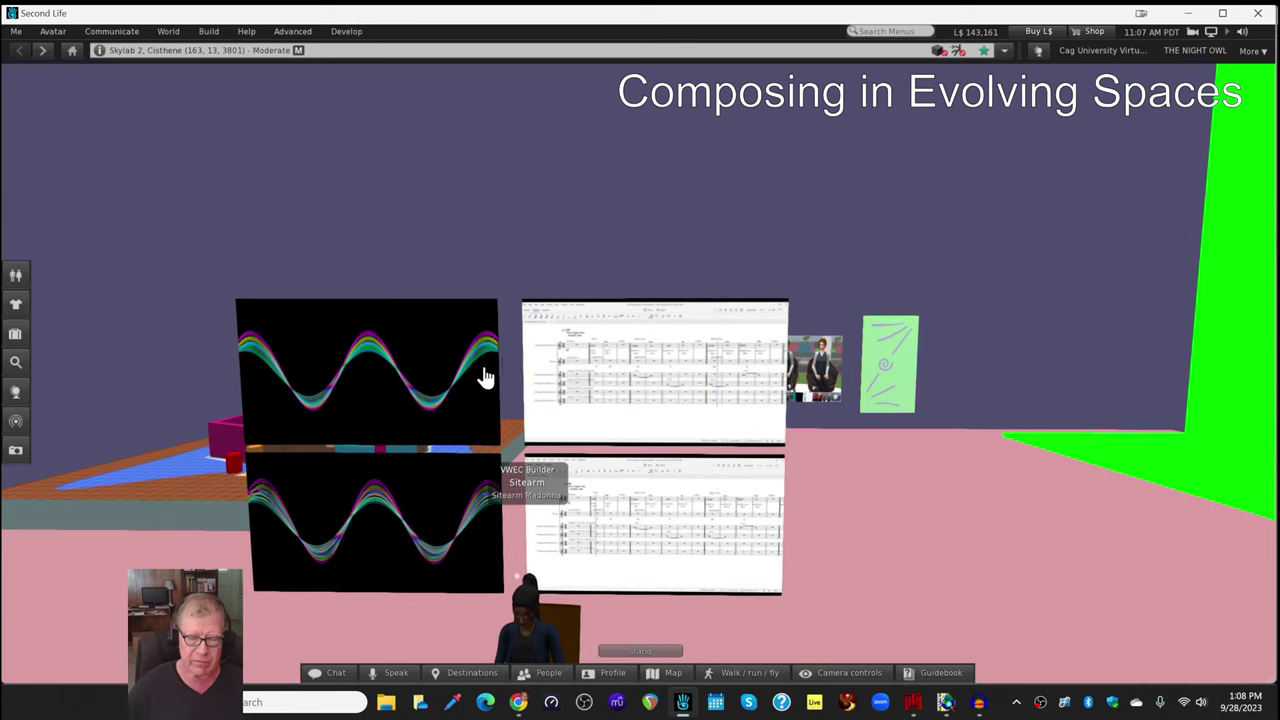
click(612, 388)
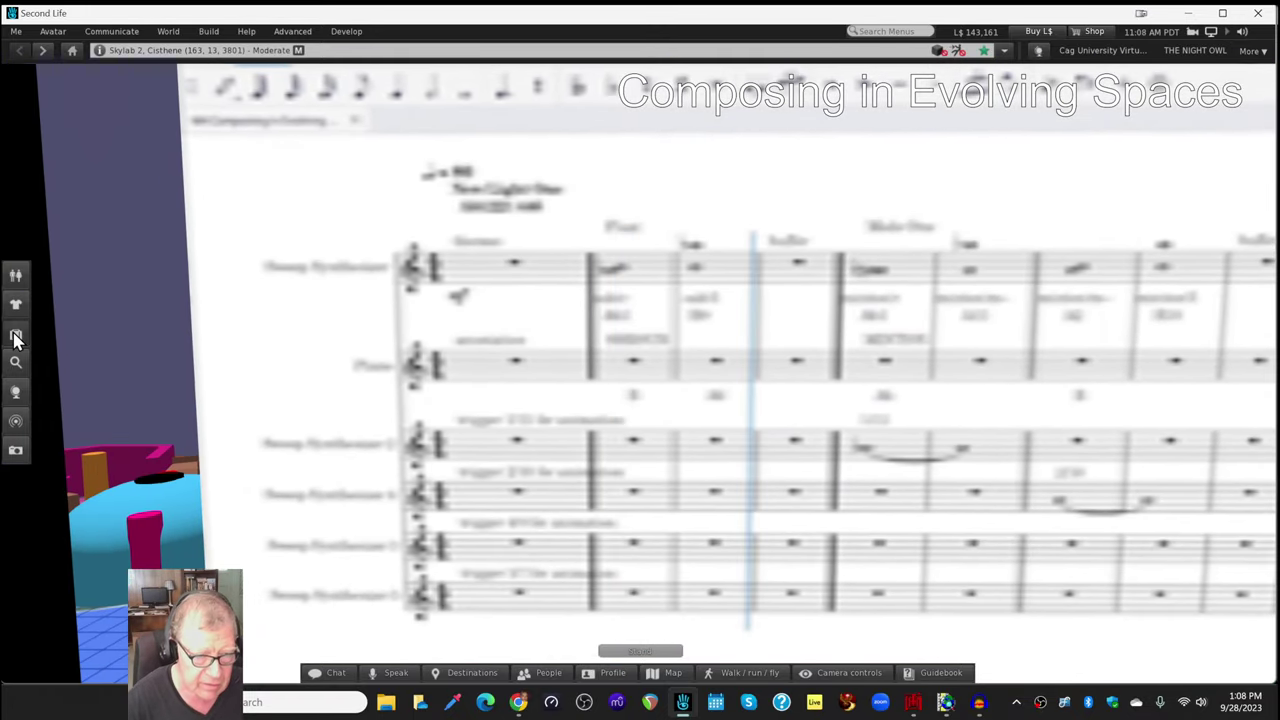
Preview the 1440p texture from the 01 NewLightOneSHORT inventory folder, enlarged and centred
click(16, 334)
scroll(192, 368, down, 1)
scroll(195, 380, up, 1)
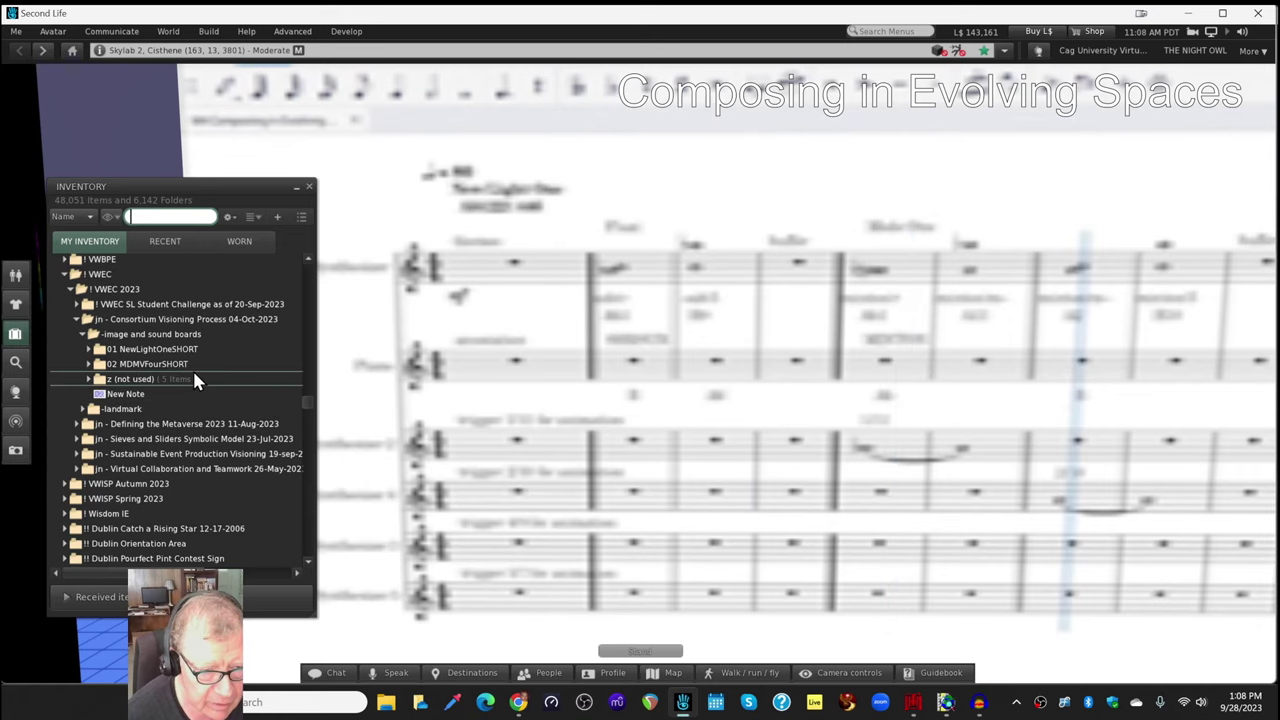
click(88, 350)
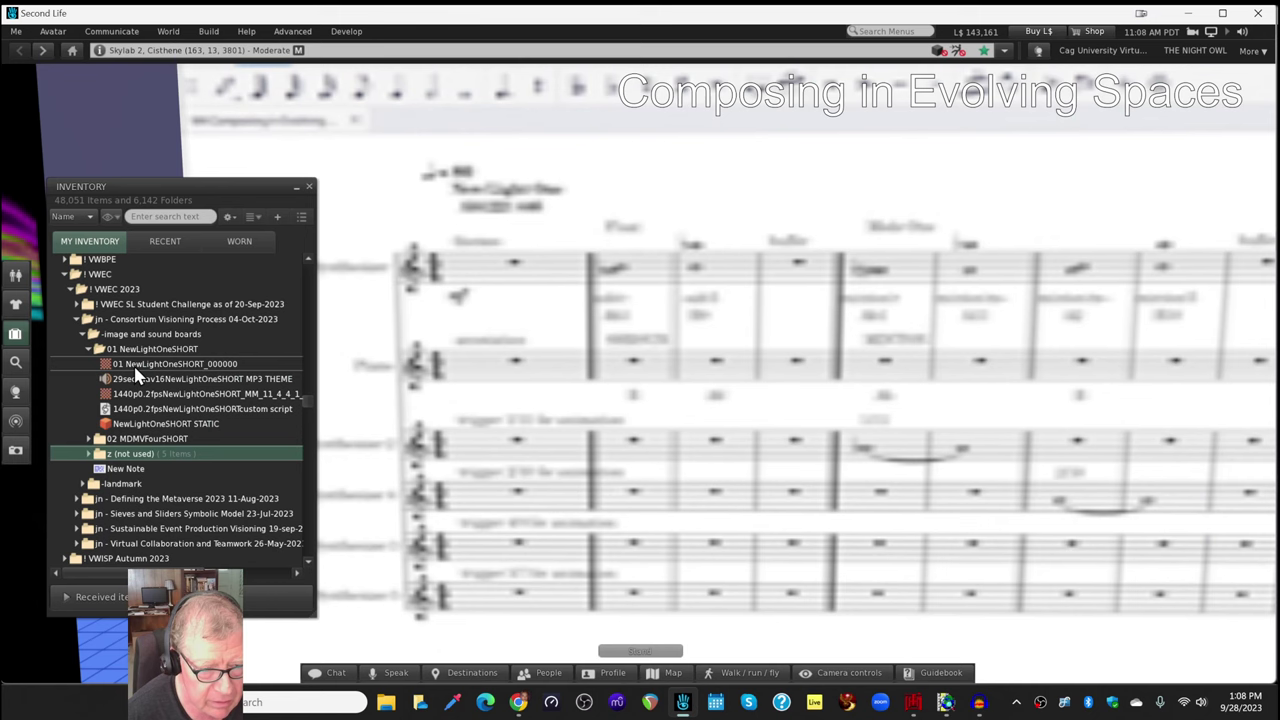
double_click(148, 394)
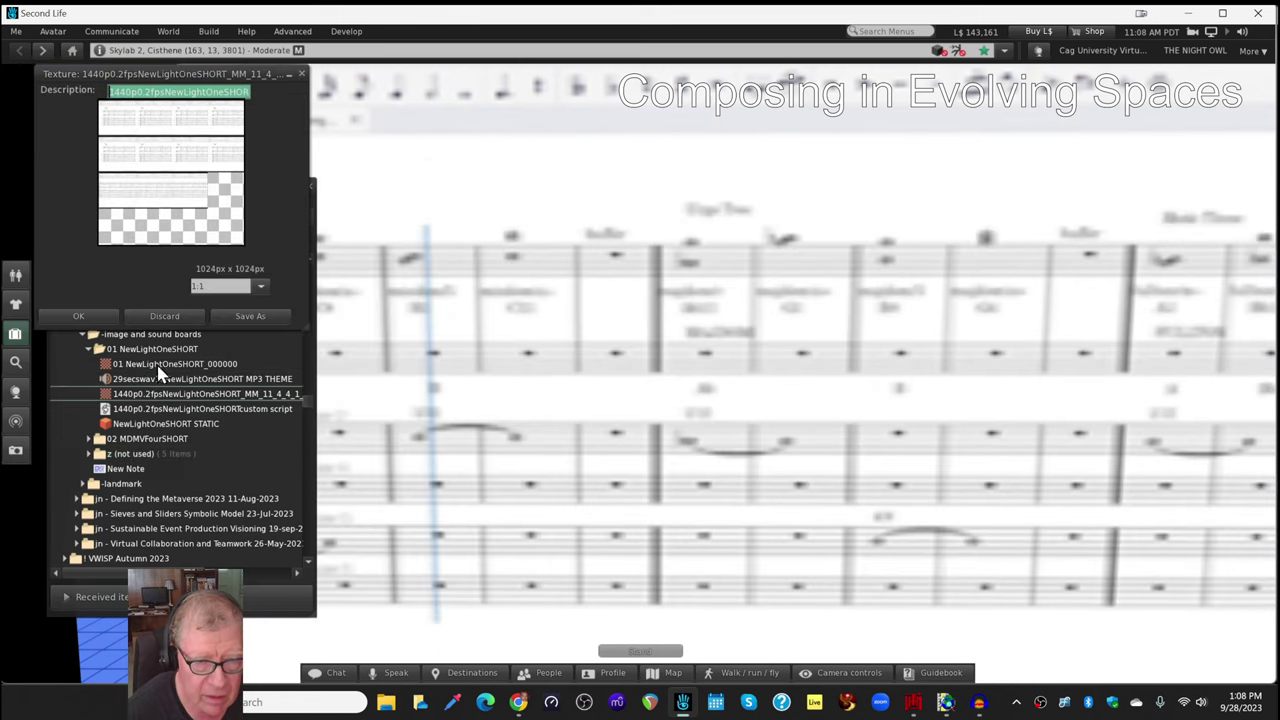
drag(122, 78, 447, 150)
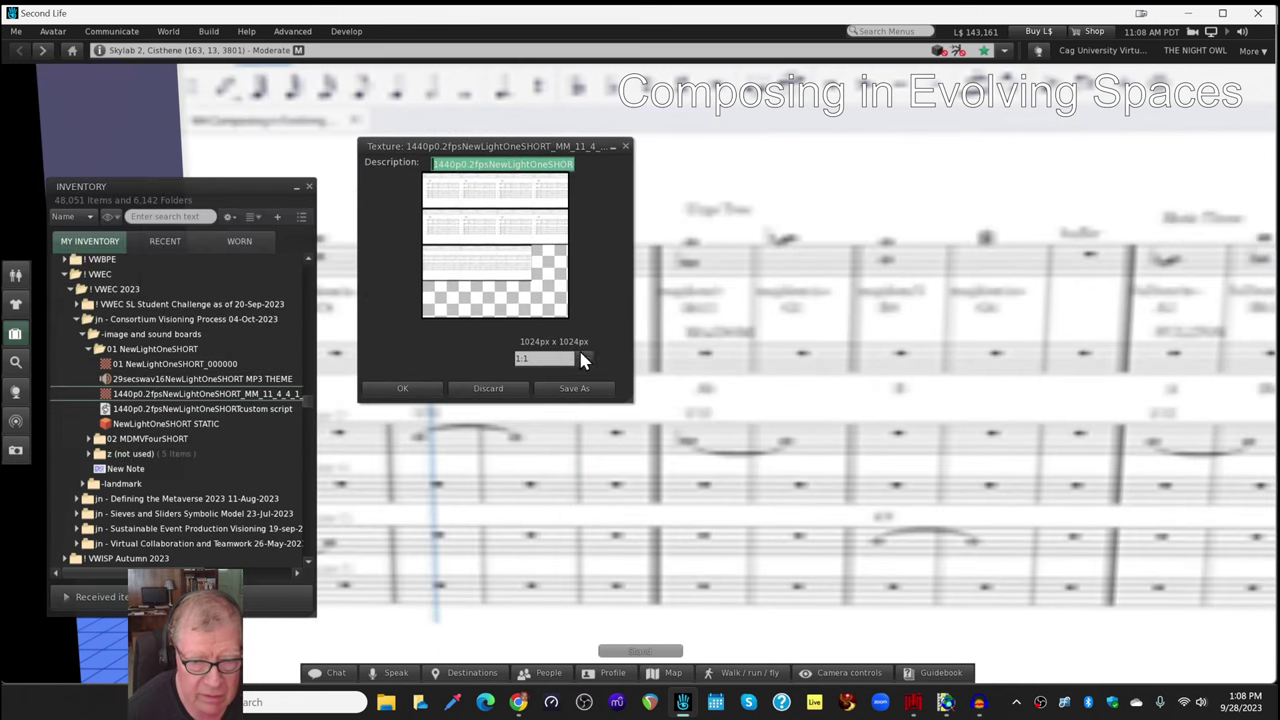
drag(627, 405, 1107, 675)
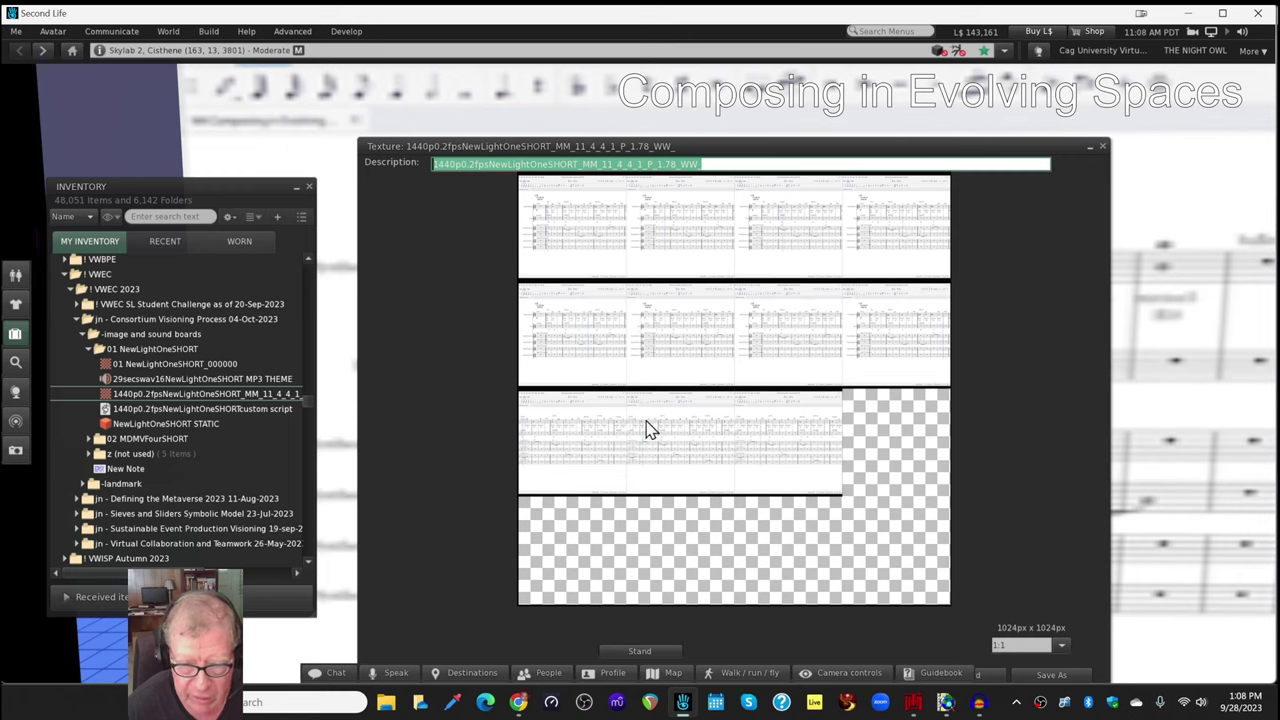
drag(760, 148, 1162, 150)
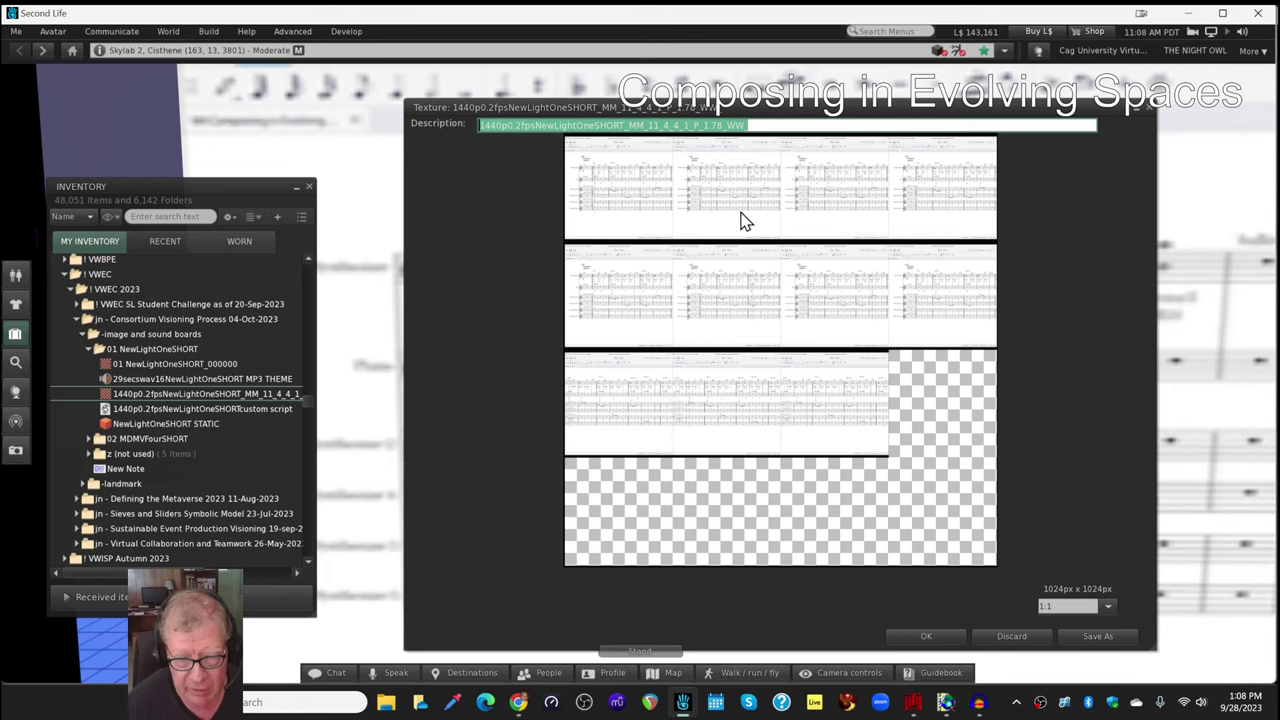
Close the texture preview and inventory and reset the camera to the avatar view
click(1150, 110)
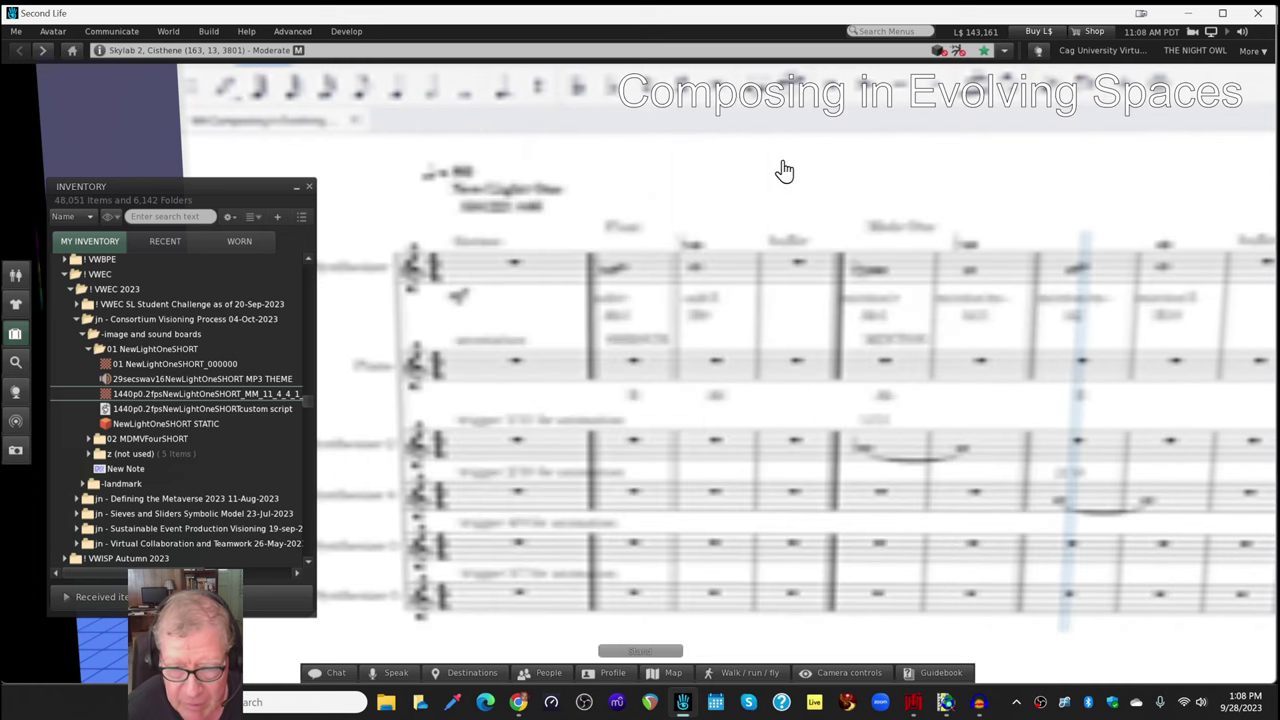
click(309, 188)
key(Escape)
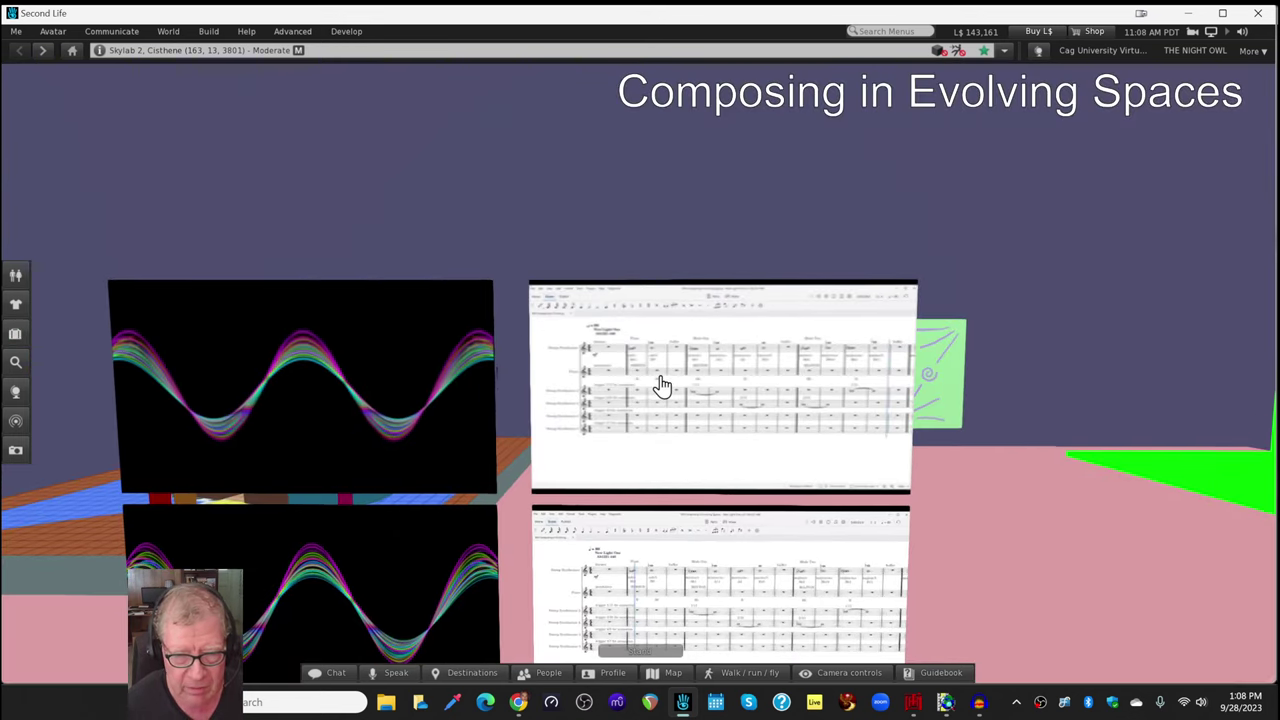
scroll(662, 388, up, 5)
scroll(660, 387, up, 3)
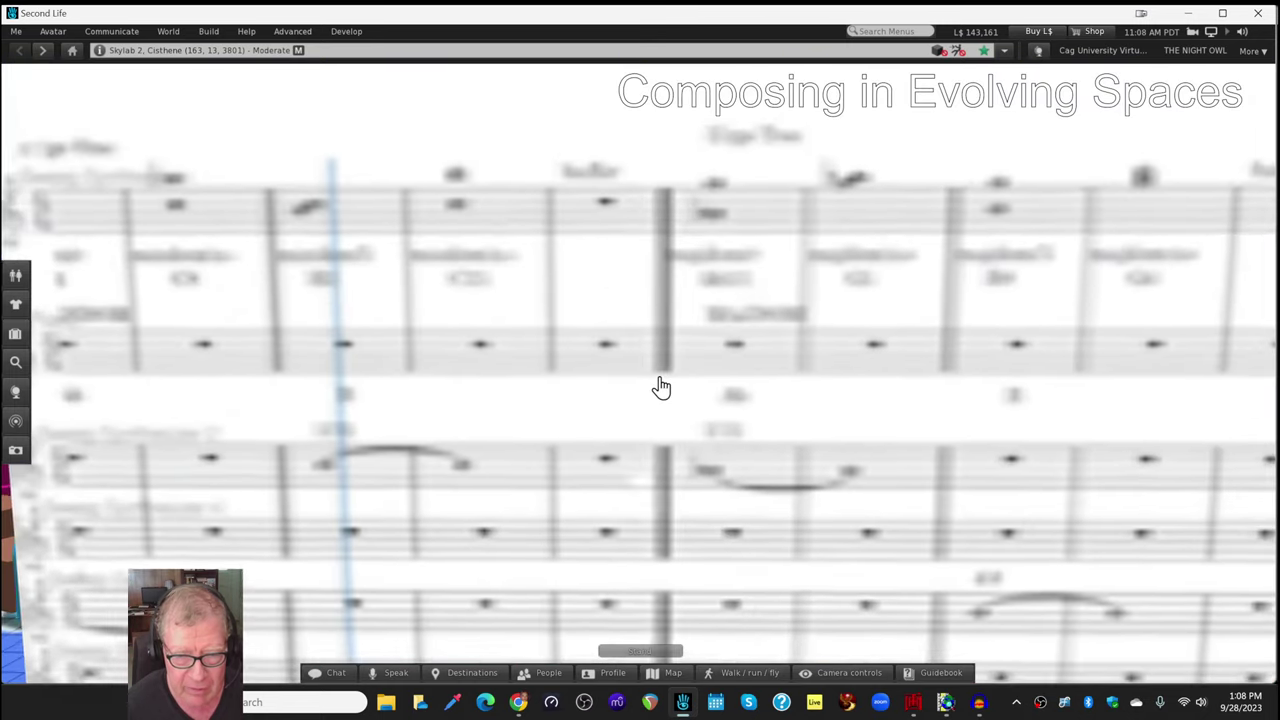
Insert a row above row 35 and enter 'test for fewer frames, higher resolution; e.g.,' in B35
click(518, 700)
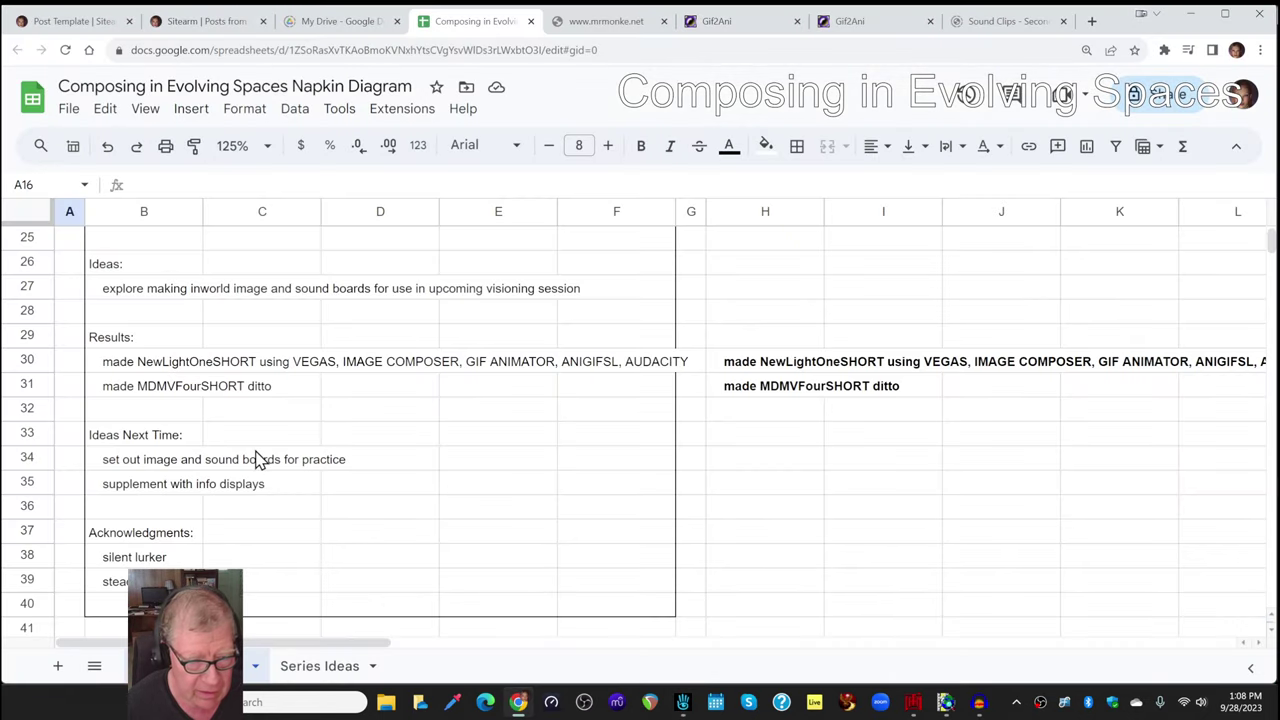
right_click(43, 490)
click(100, 348)
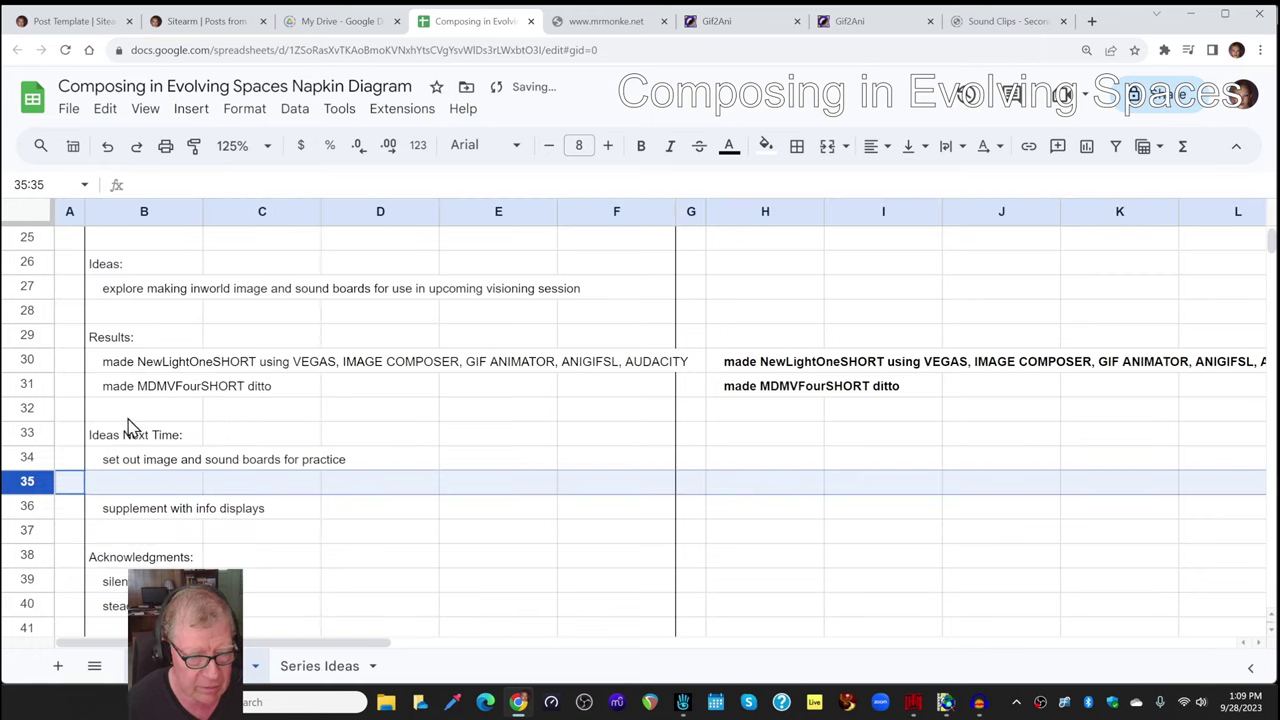
click(140, 490)
double_click(138, 486)
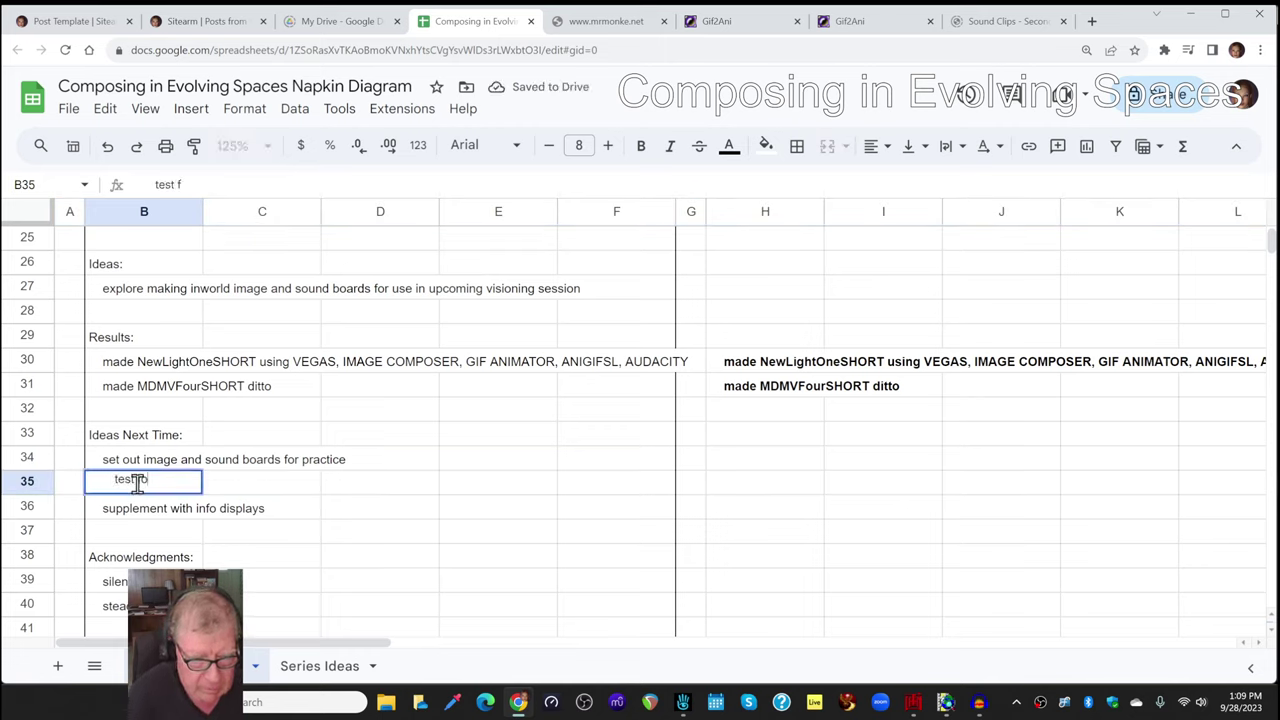
text(test for fewer fra)
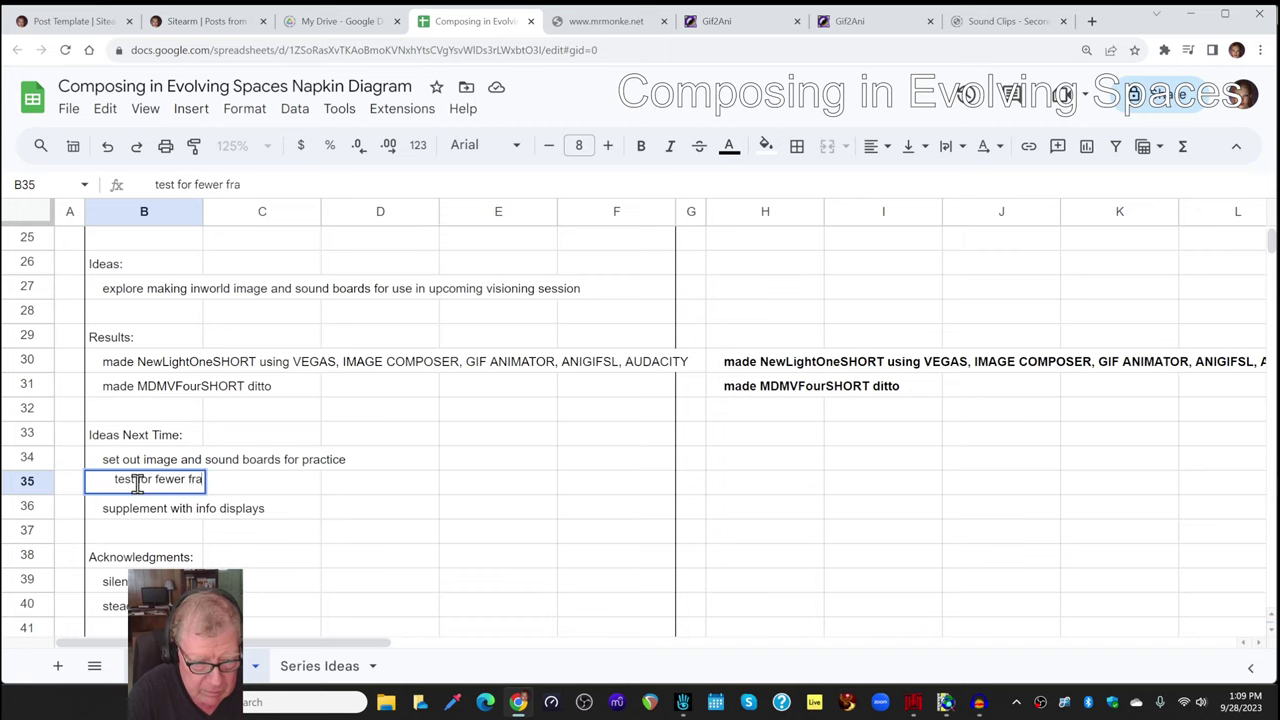
text(mes, higher )
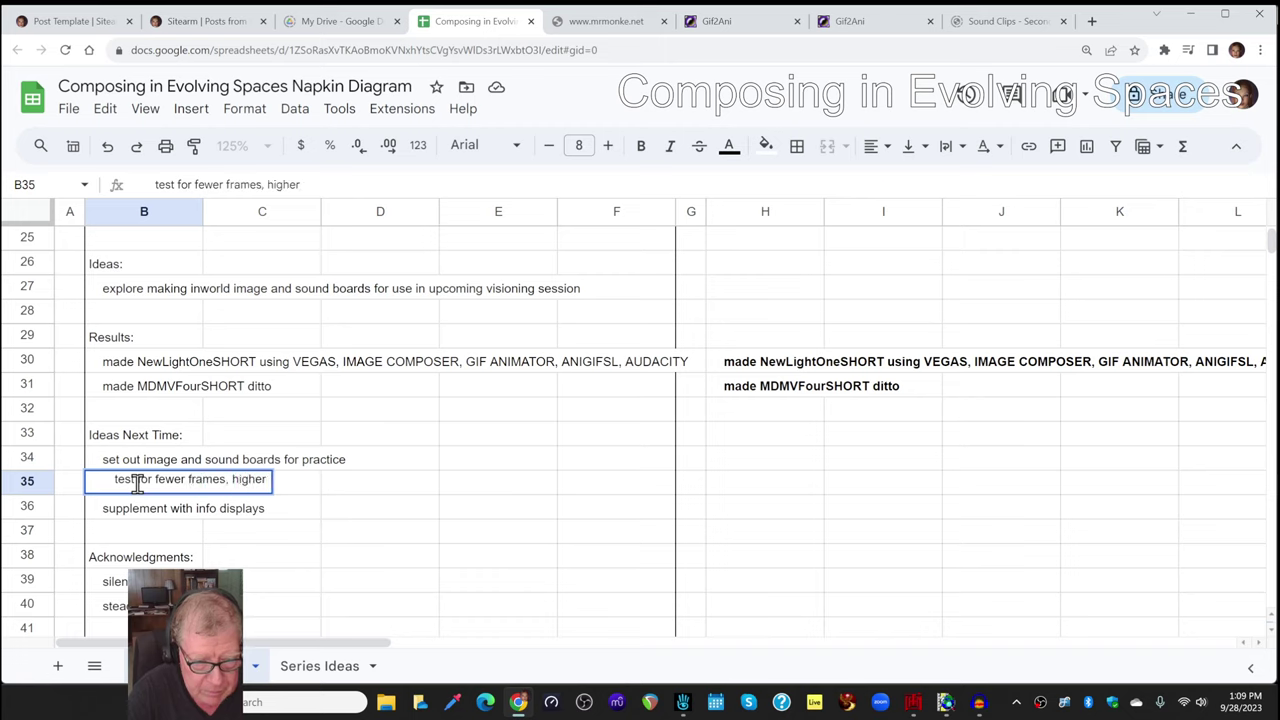
text(resolu)
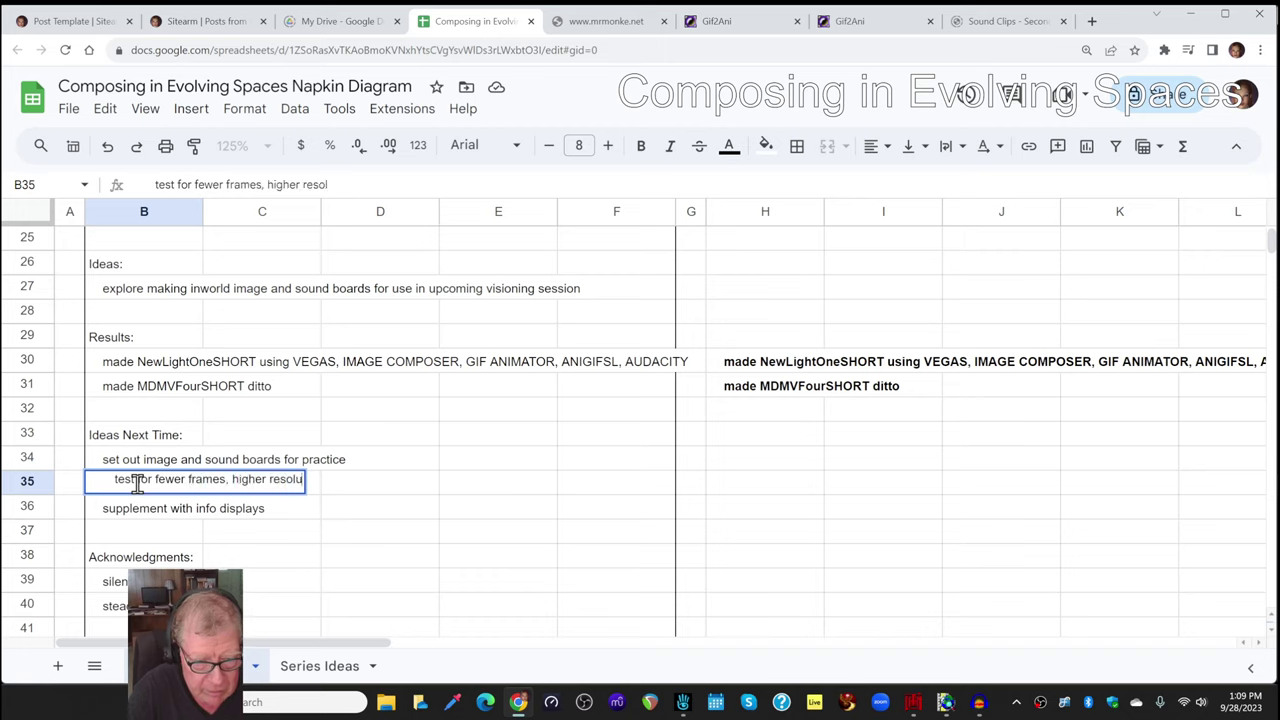
text(tion; e.g.,)
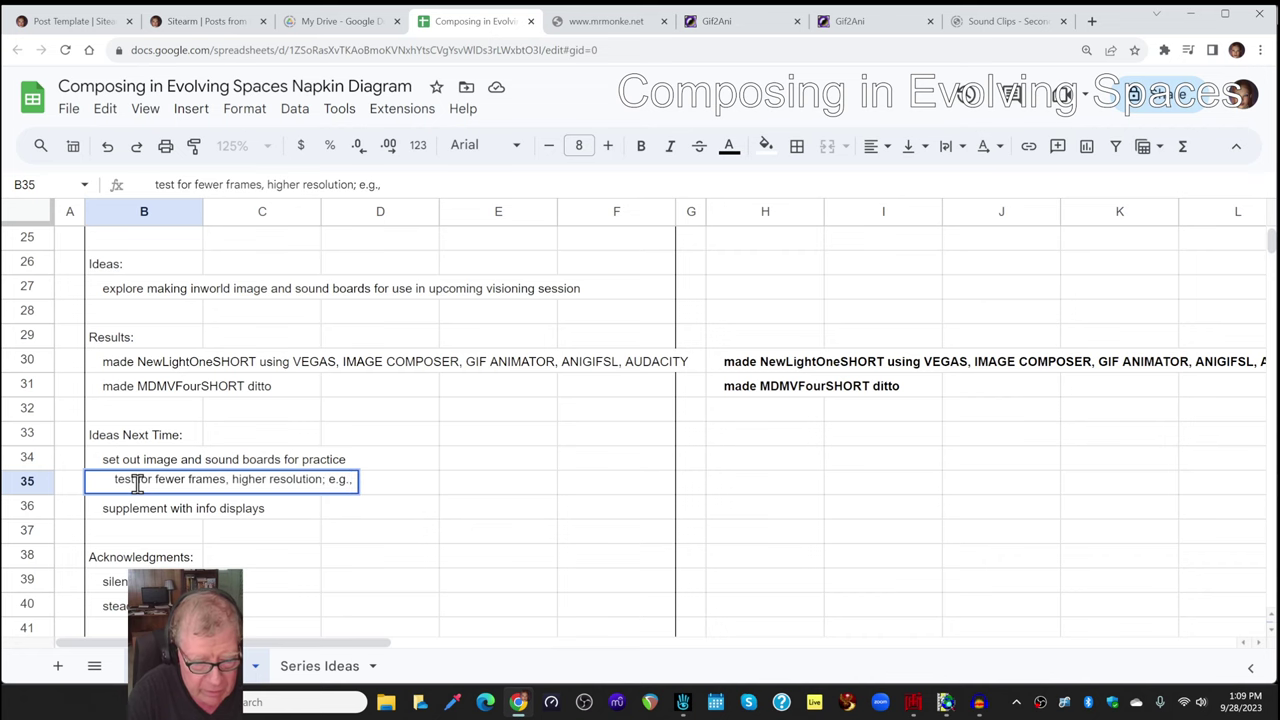
key(alt+Tab)
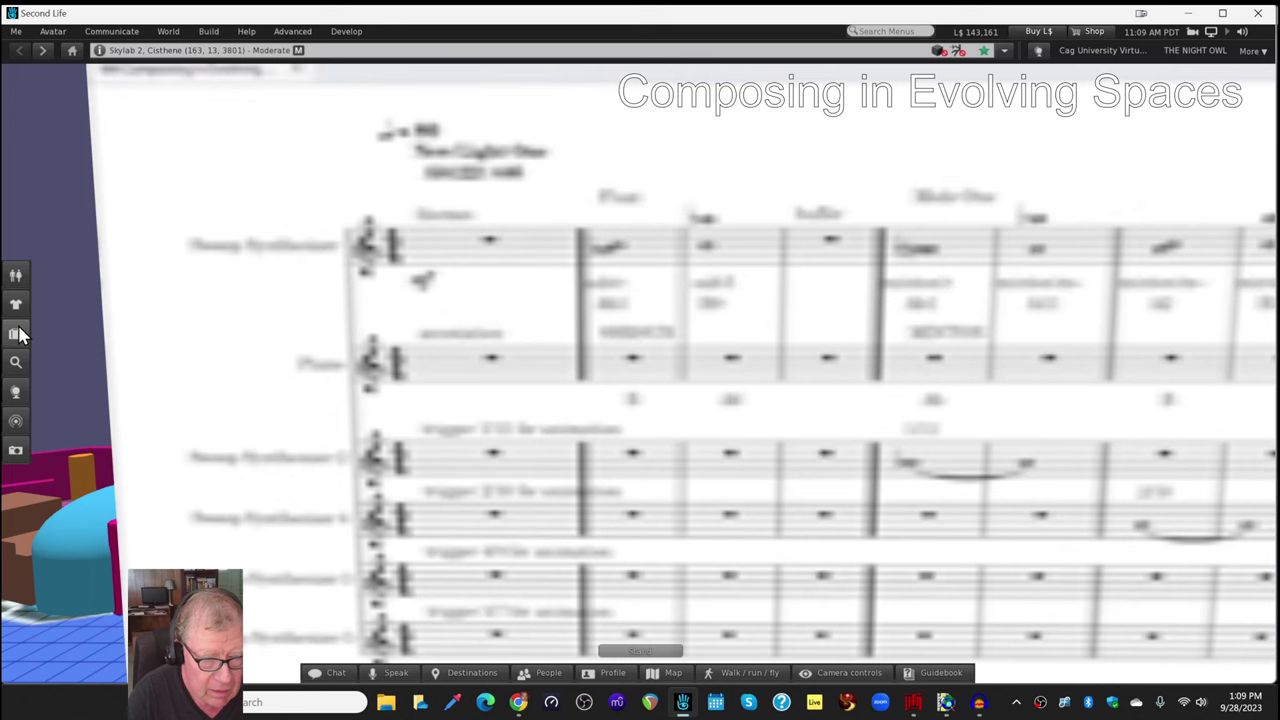
Open the NewLightOneSHORT sprite-sheet texture from inventory and enlarge its preview to inspect the frames
click(12, 332)
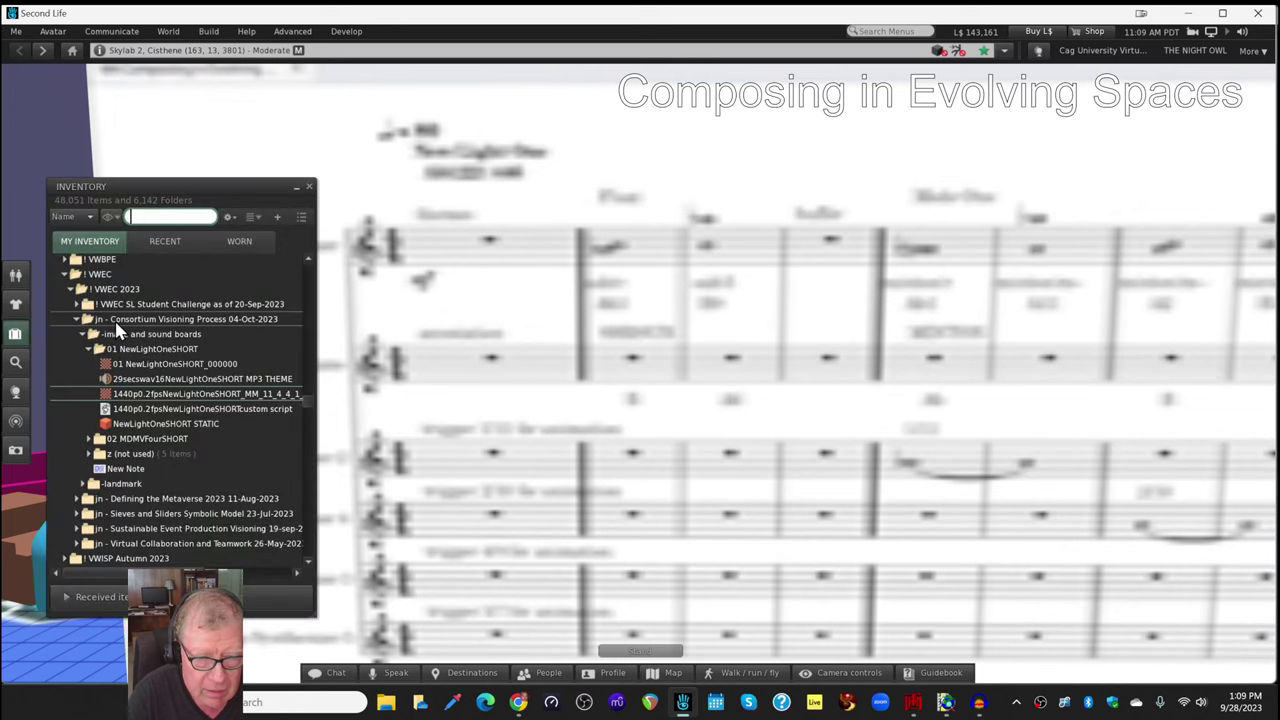
double_click(155, 398)
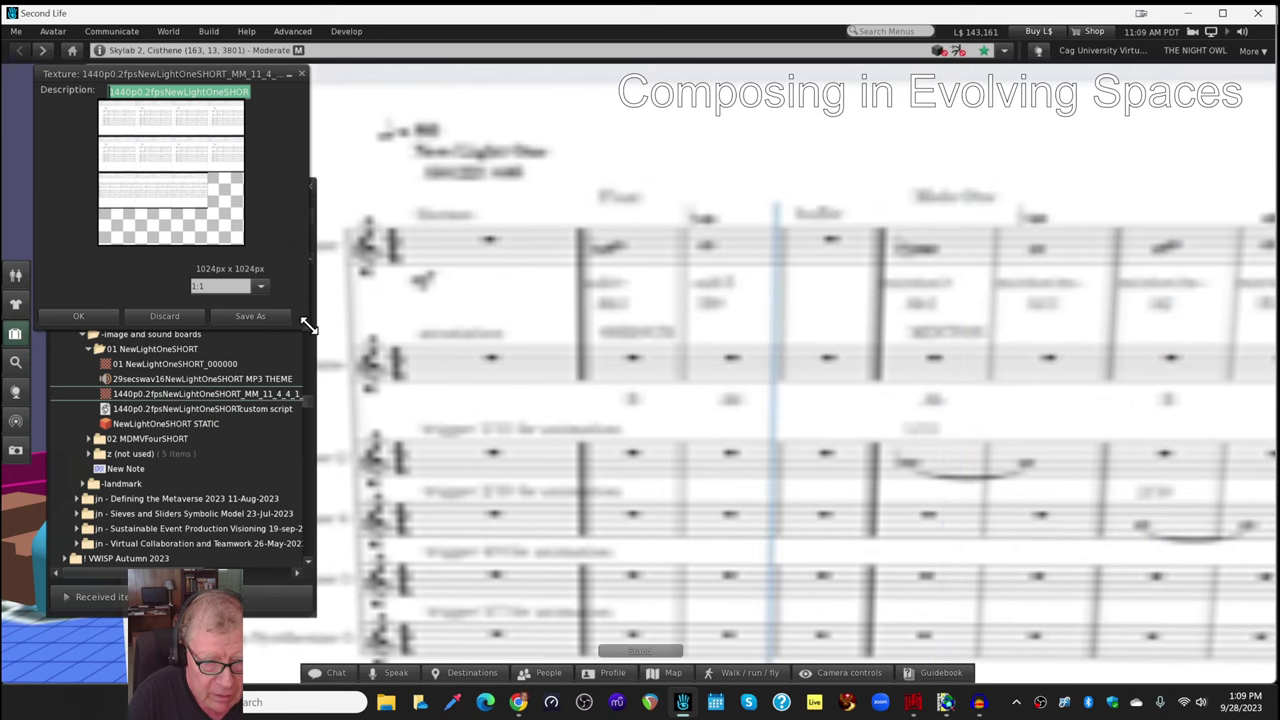
drag(311, 331, 915, 603)
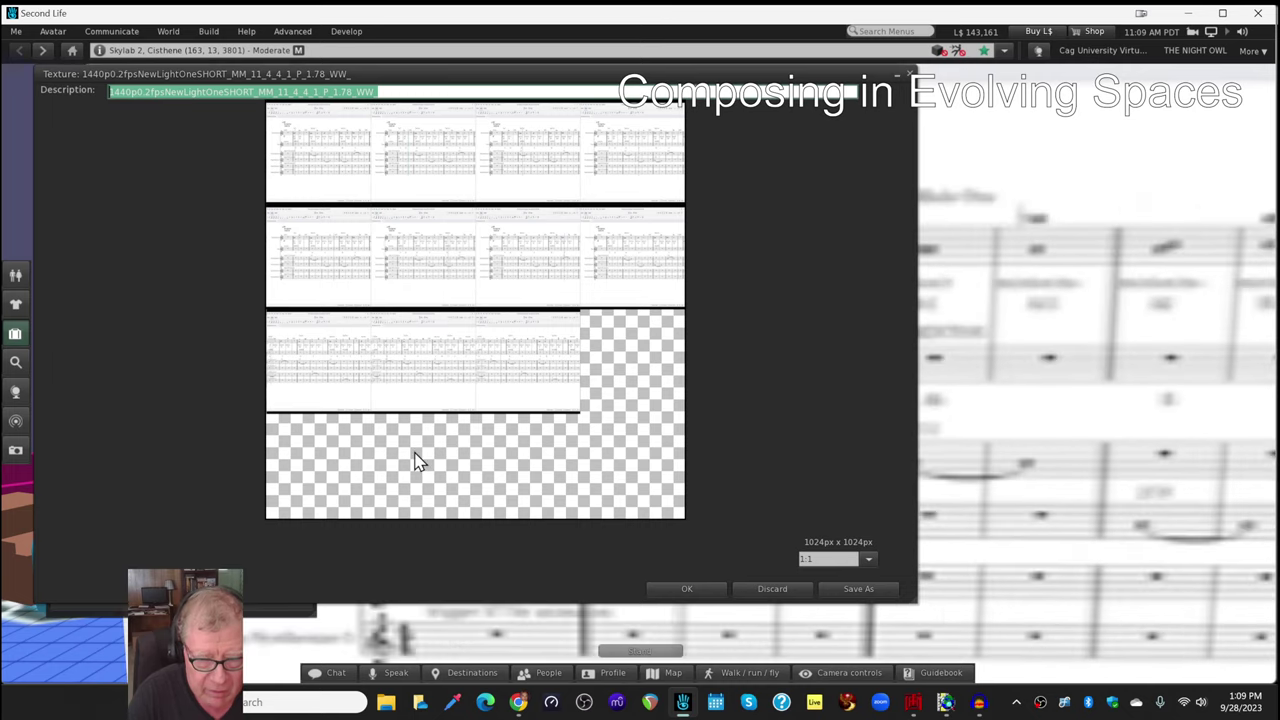
key(alt+Tab)
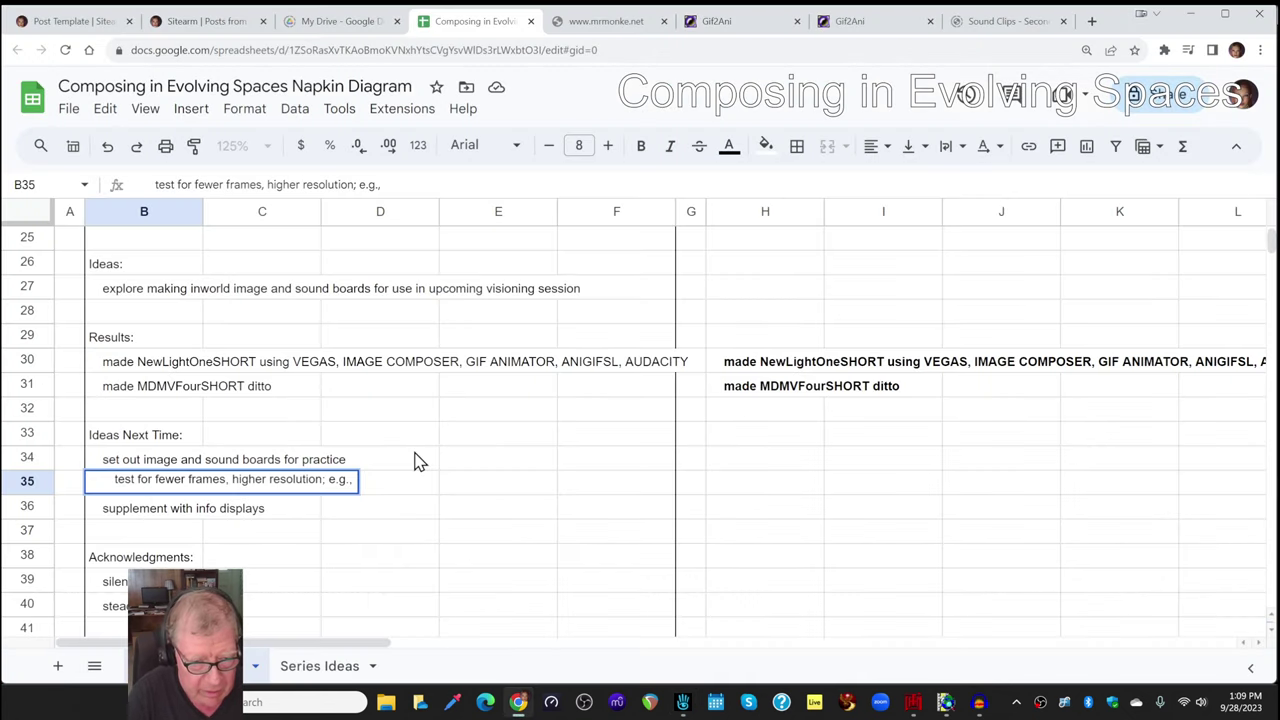
Append '6 frames' to the B35 idea and commit it
text(6)
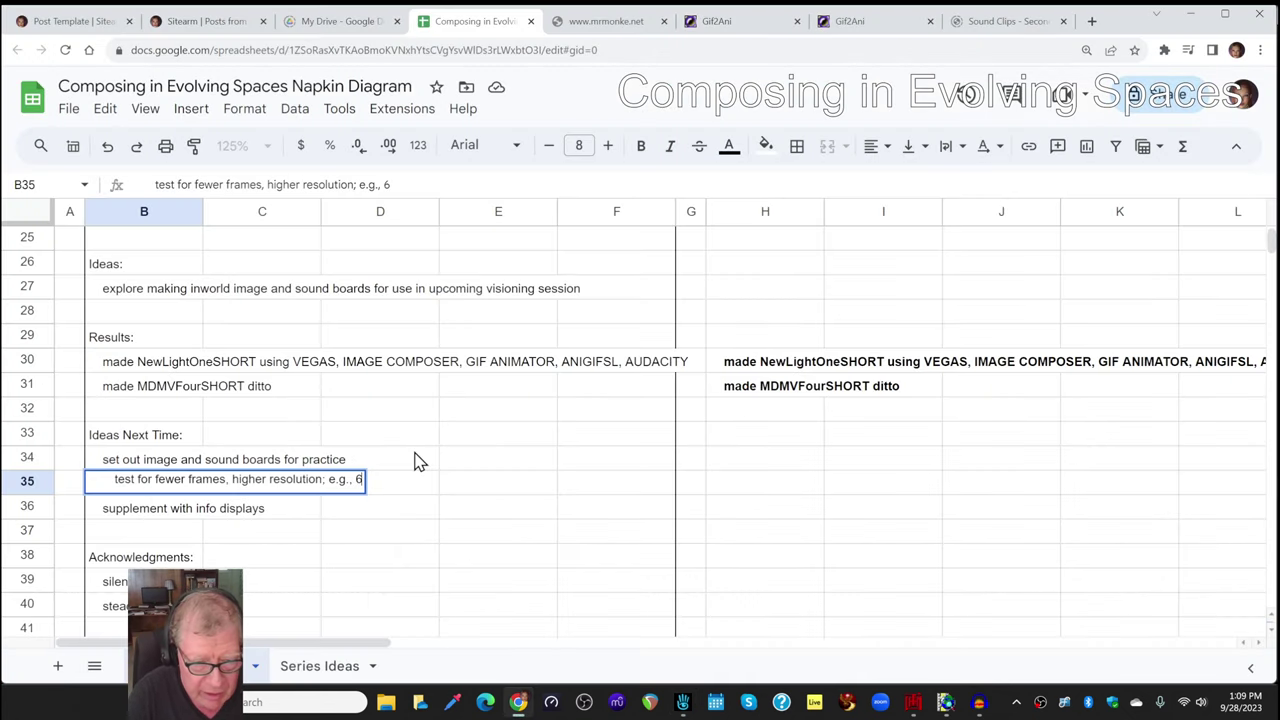
text( frames)
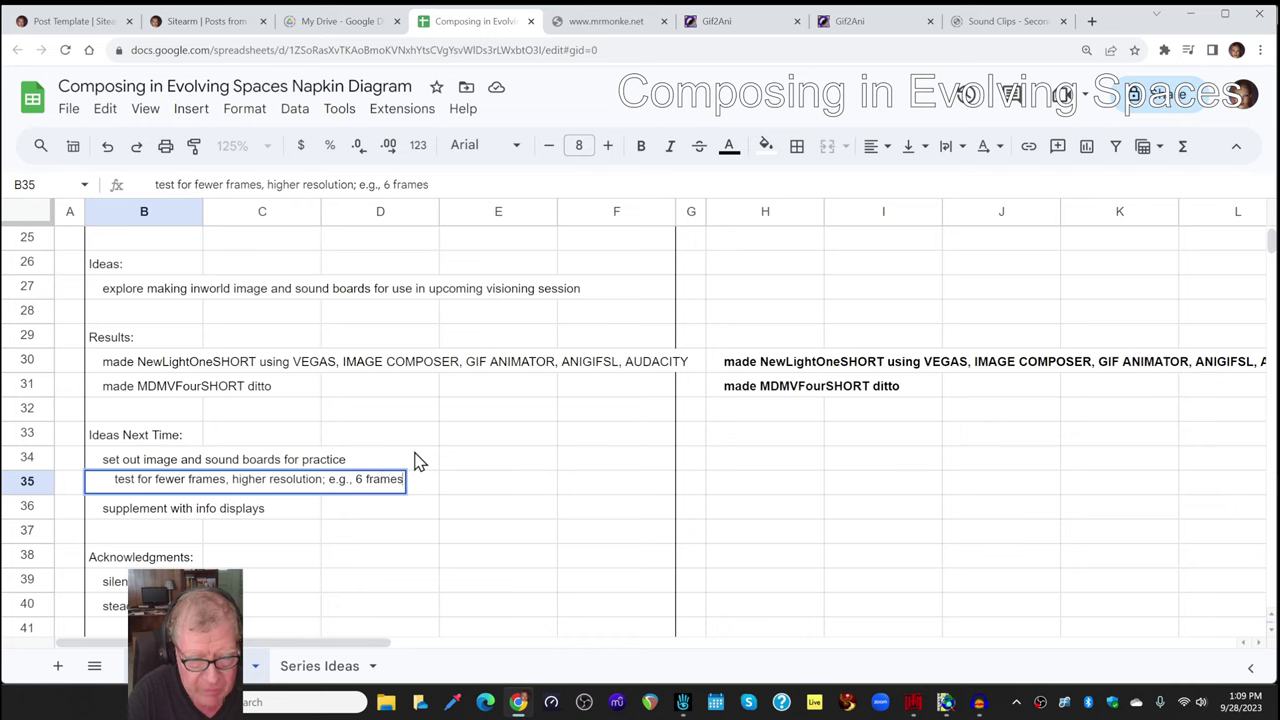
key(Return)
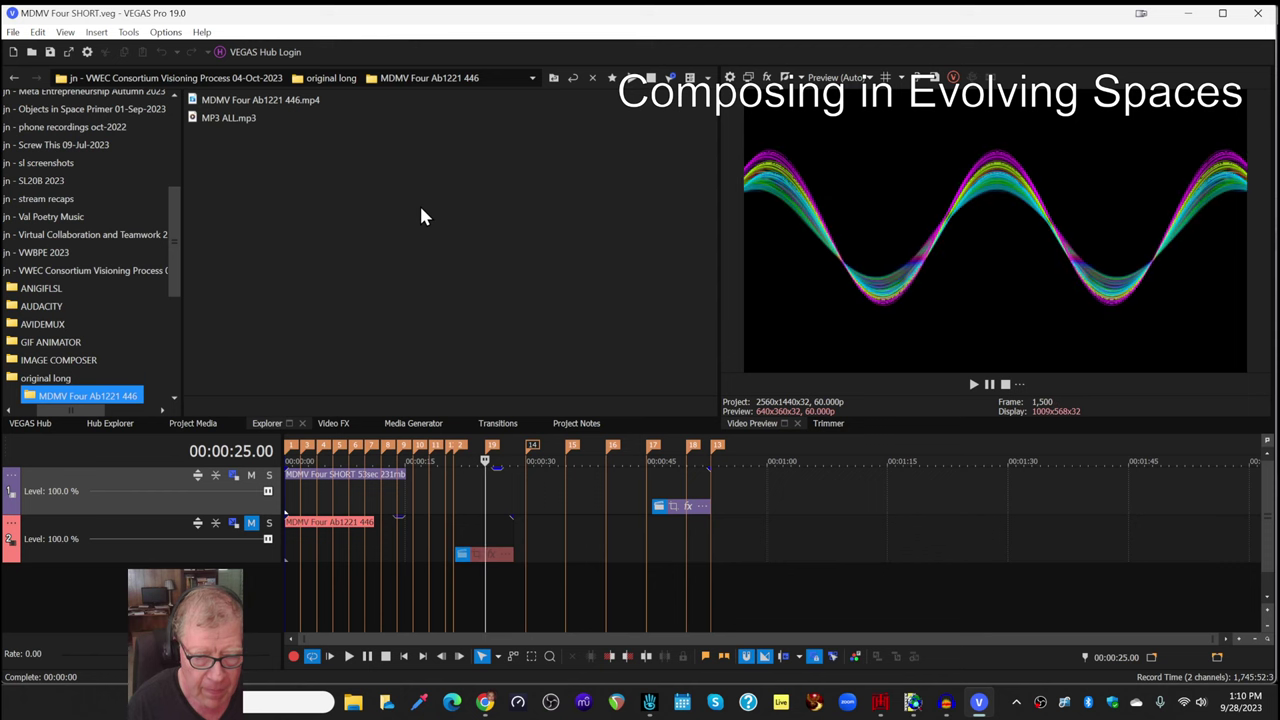
Zoom the MDMV Four SHORT timeline, jump to marker 6, then return the playhead to the start
scroll(365, 455, up, 5)
scroll(365, 455, down, 2)
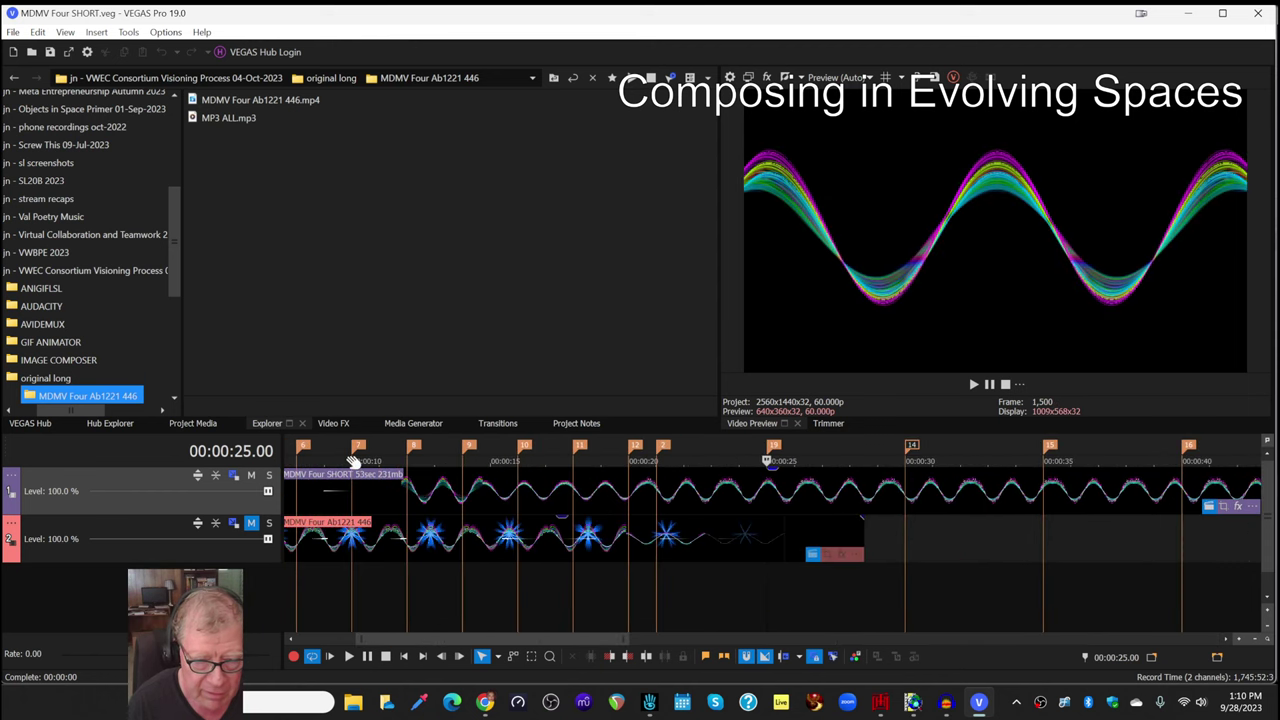
click(303, 448)
key(ctrl+Home)
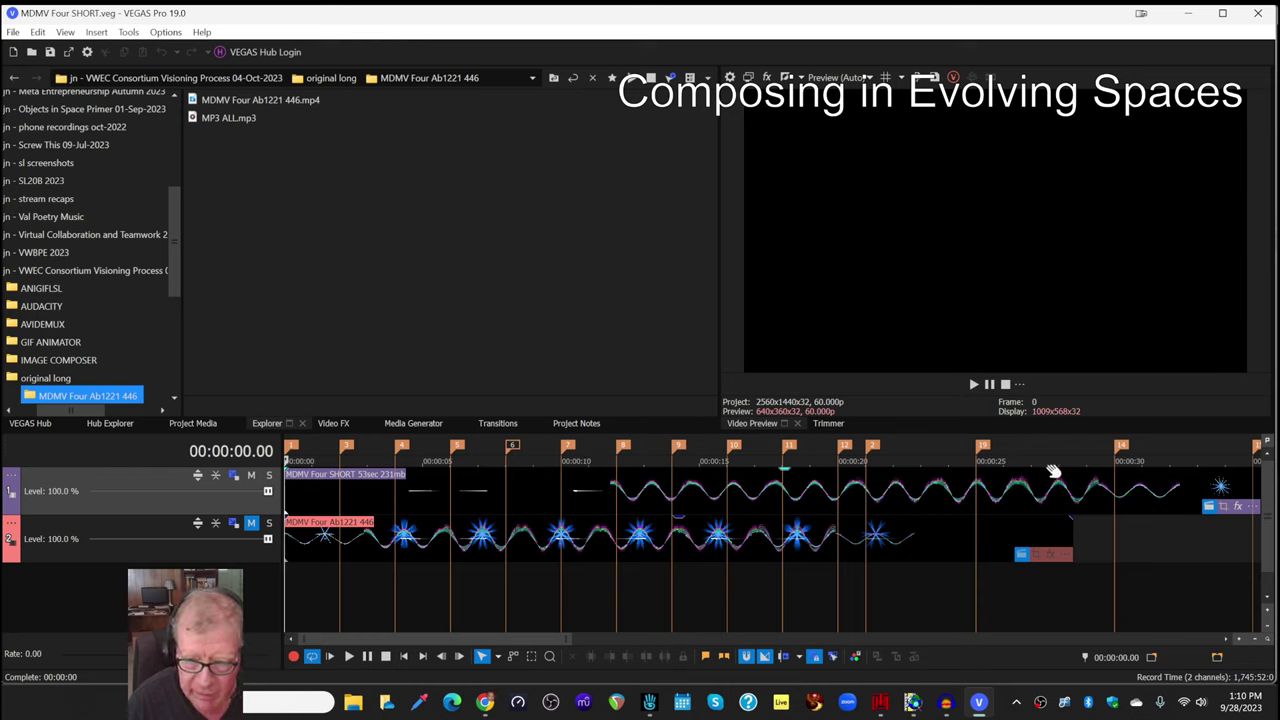
scroll(443, 480, up, 5)
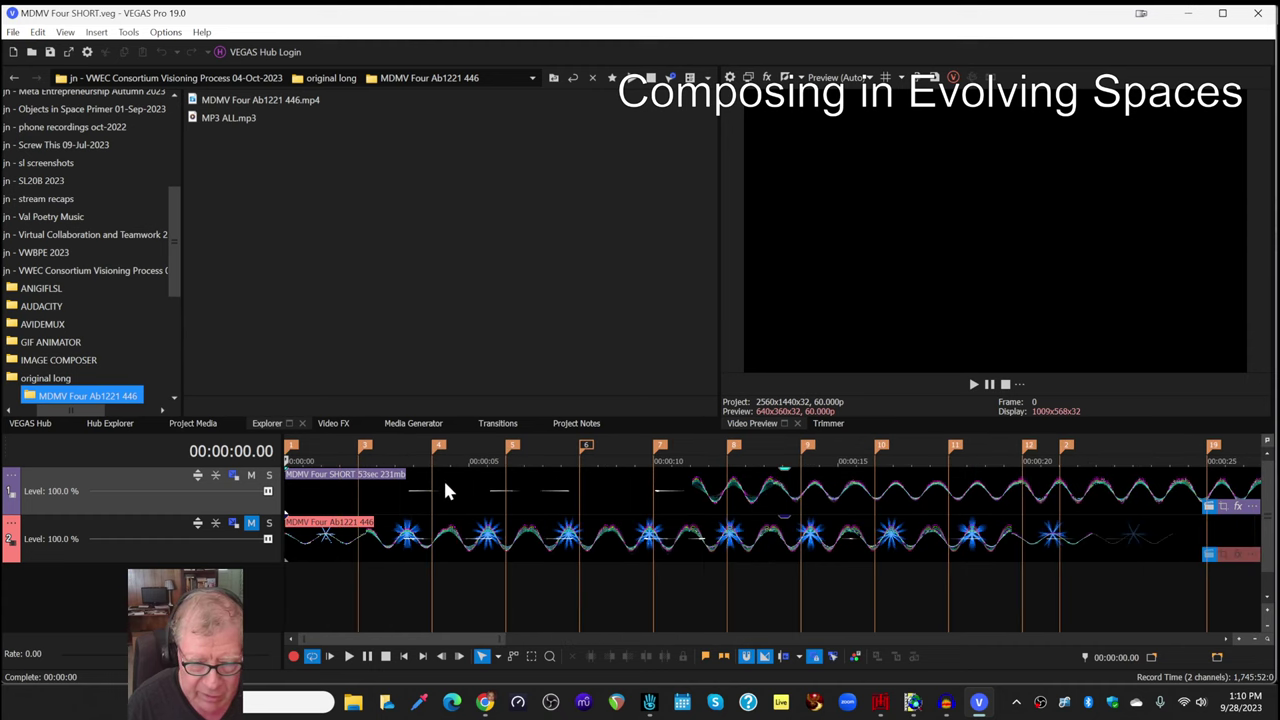
scroll(445, 485, up, 2)
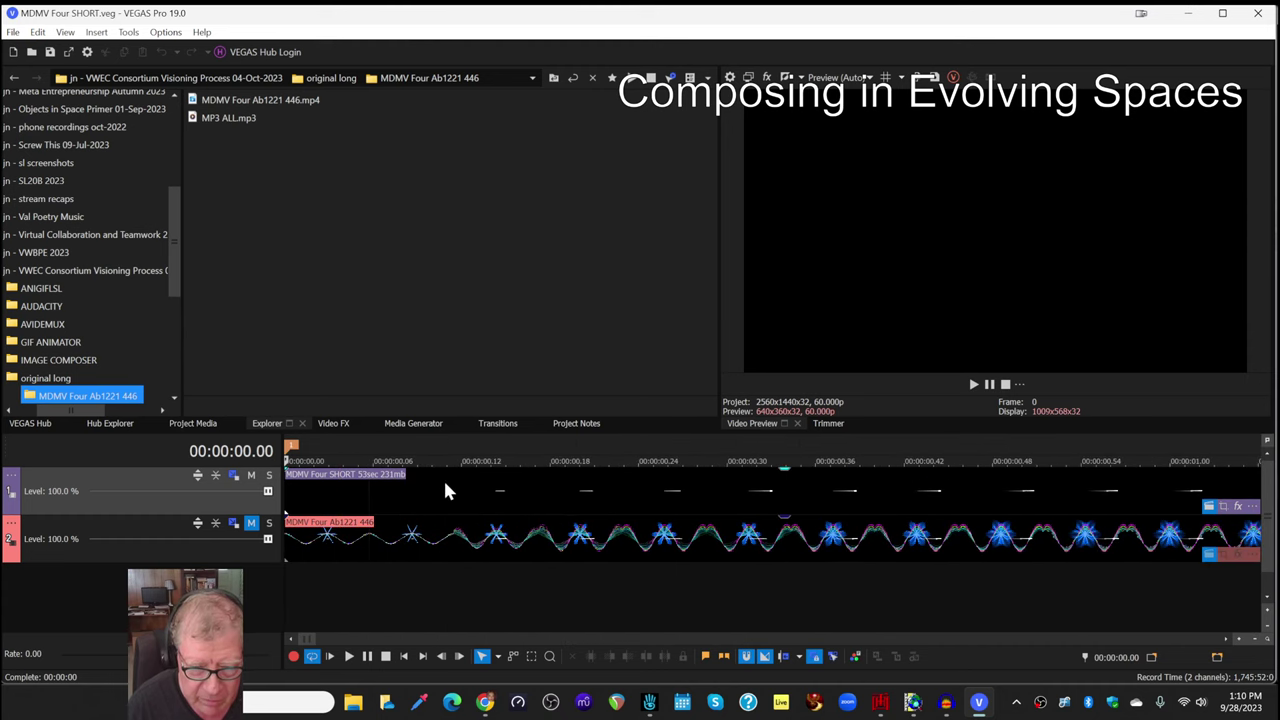
scroll(445, 490, down, 3)
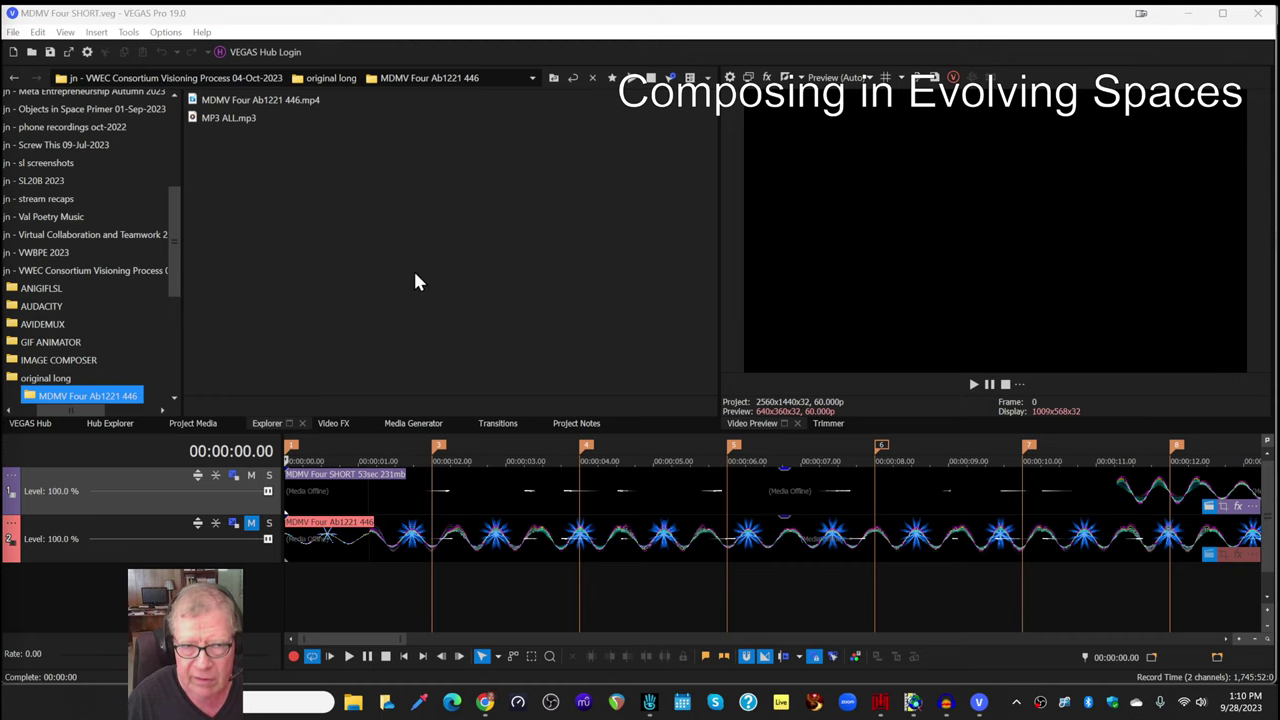
Clear B36's 'supplement with info displays' and type 'practice and deliver consortium visioning session'
click(484, 703)
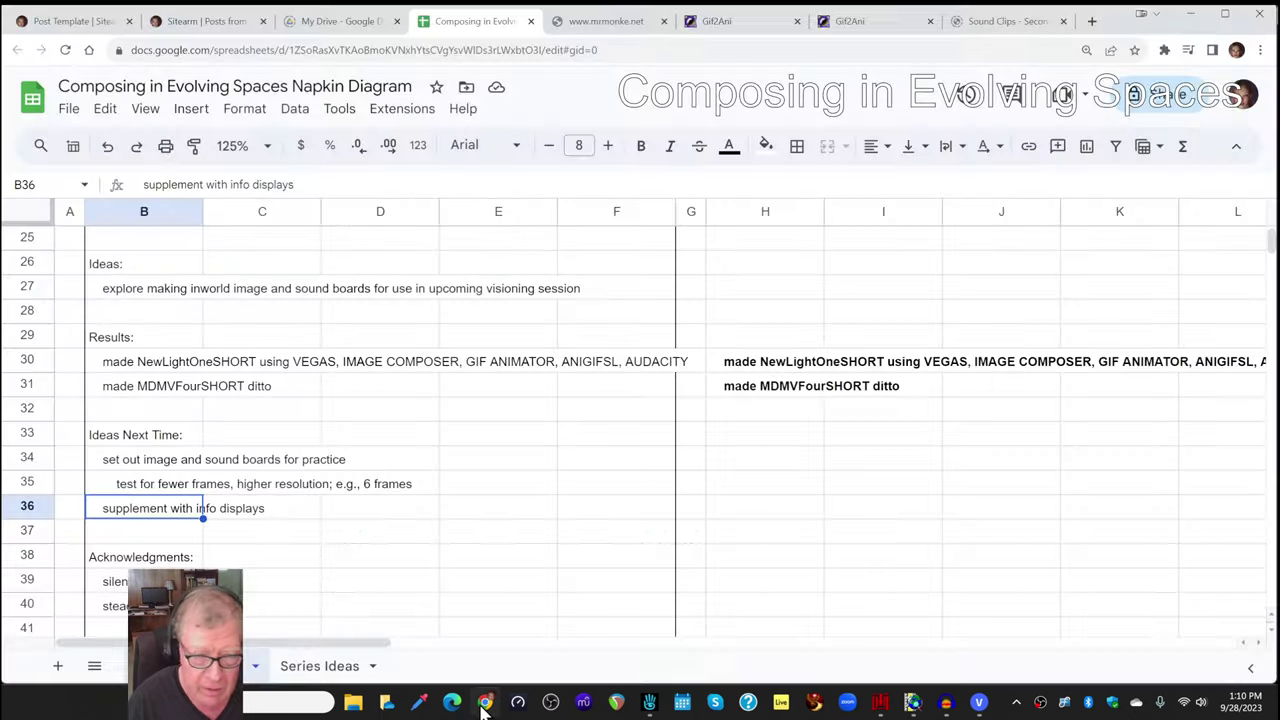
scroll(252, 488, down, 1)
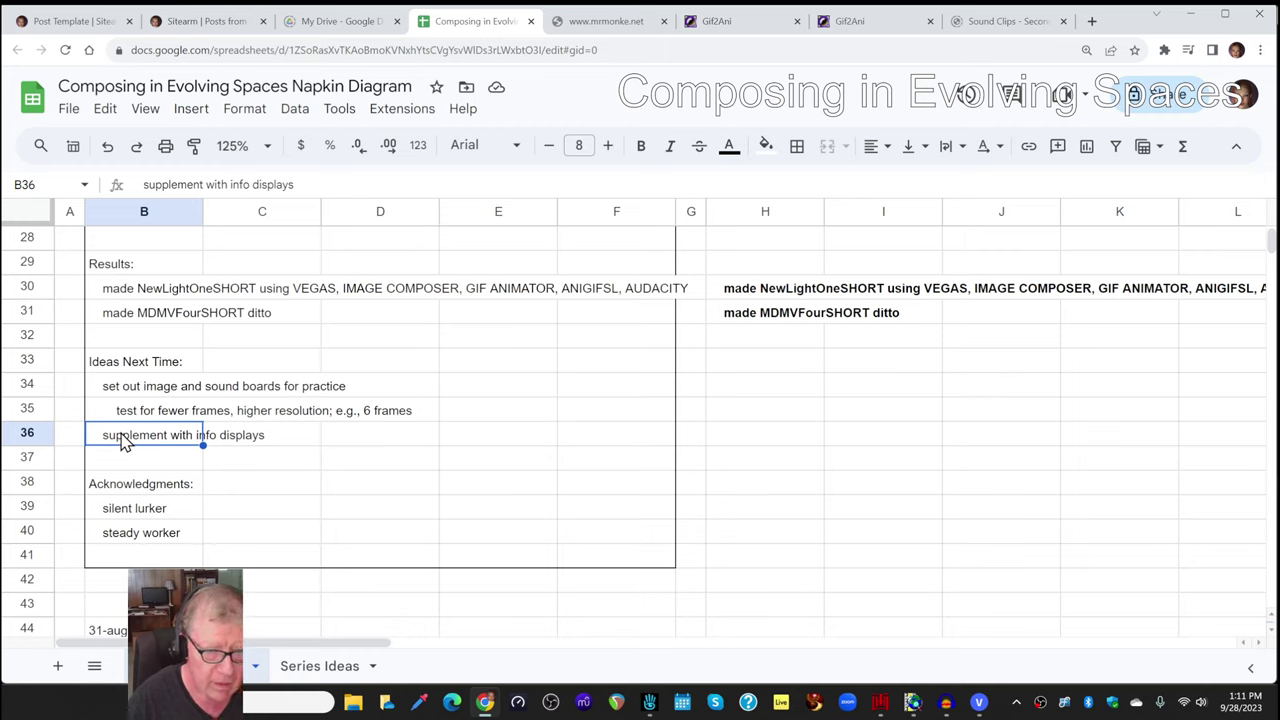
key(Delete)
key(Up)
key(Down)
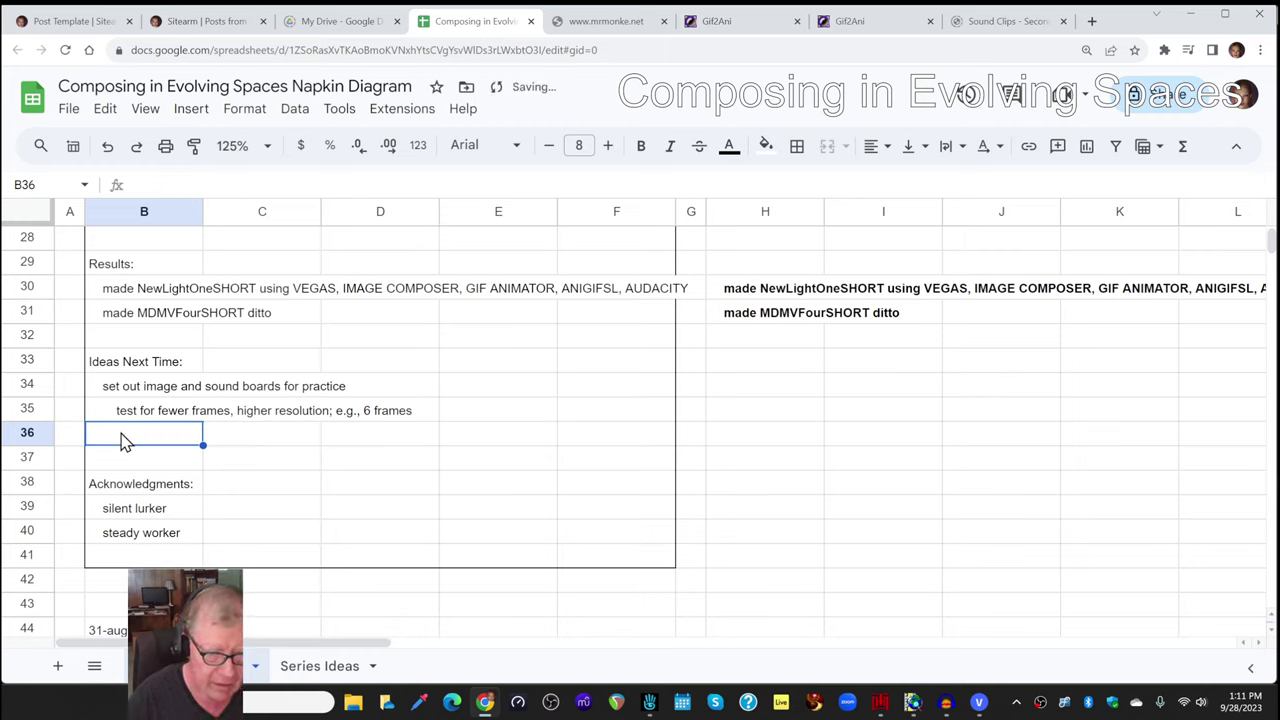
double_click(124, 441)
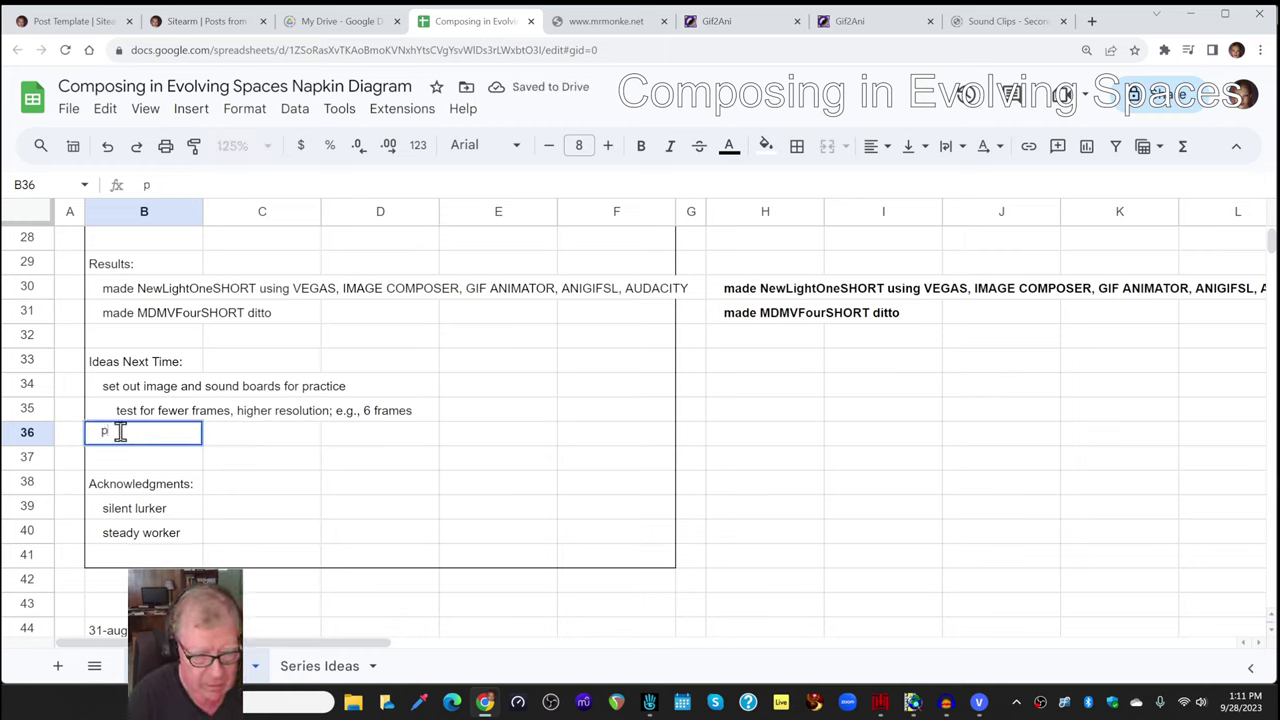
text(practice and d)
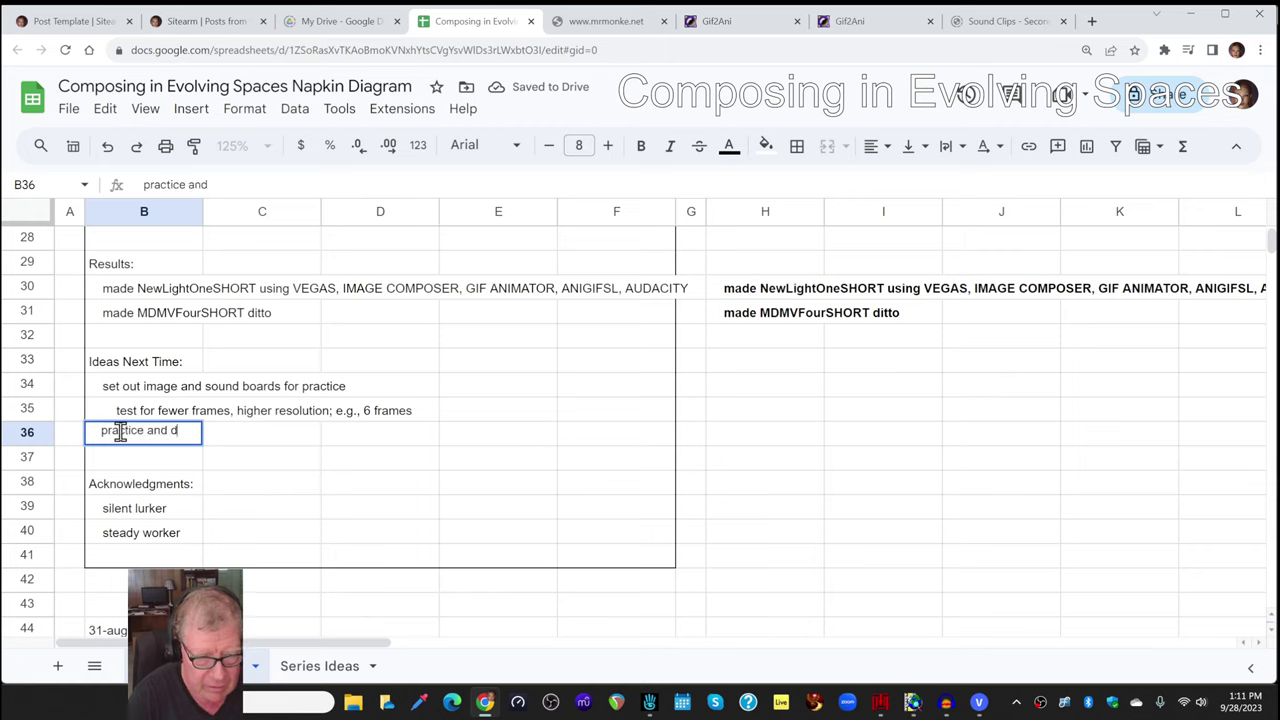
text(eliver)
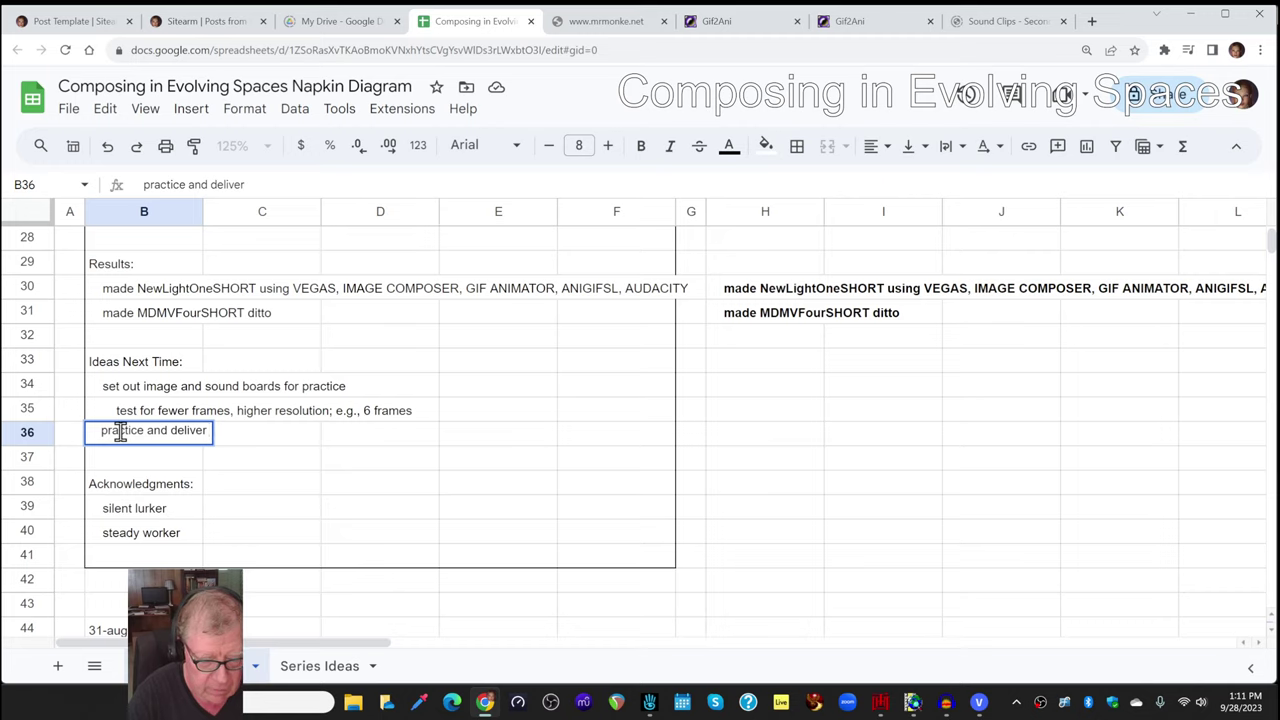
text(consortium)
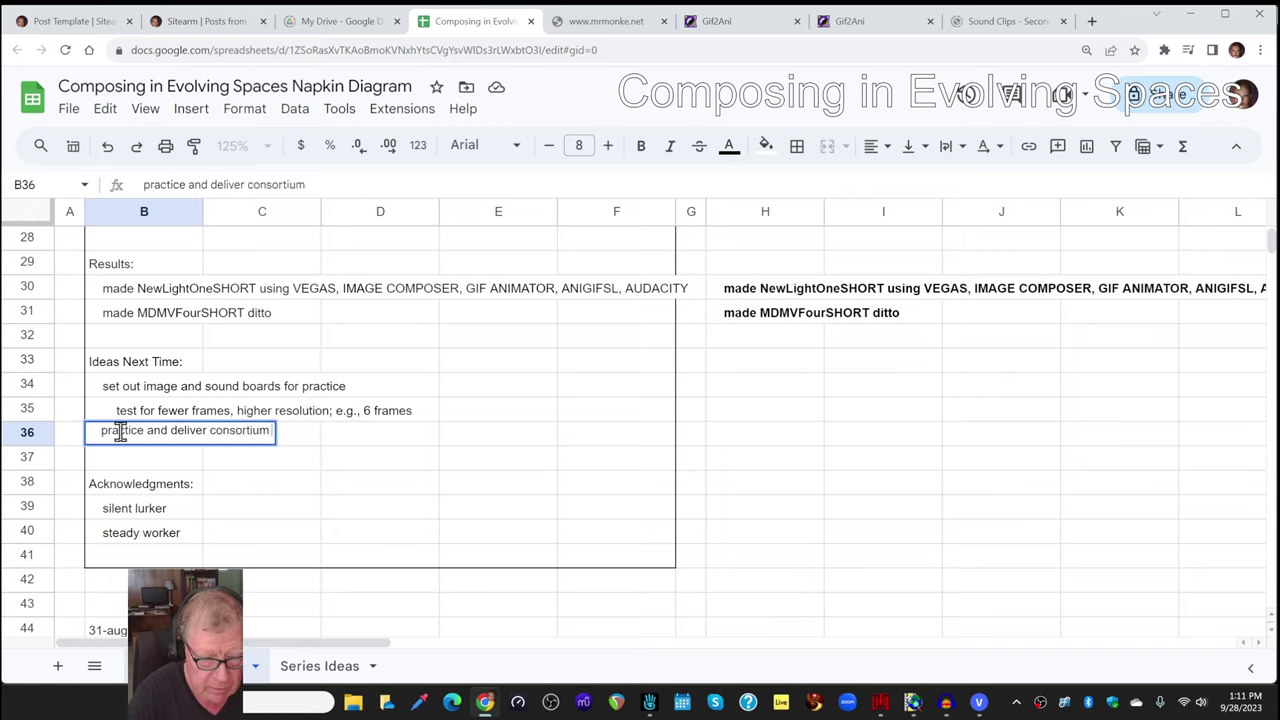
text( visioning se)
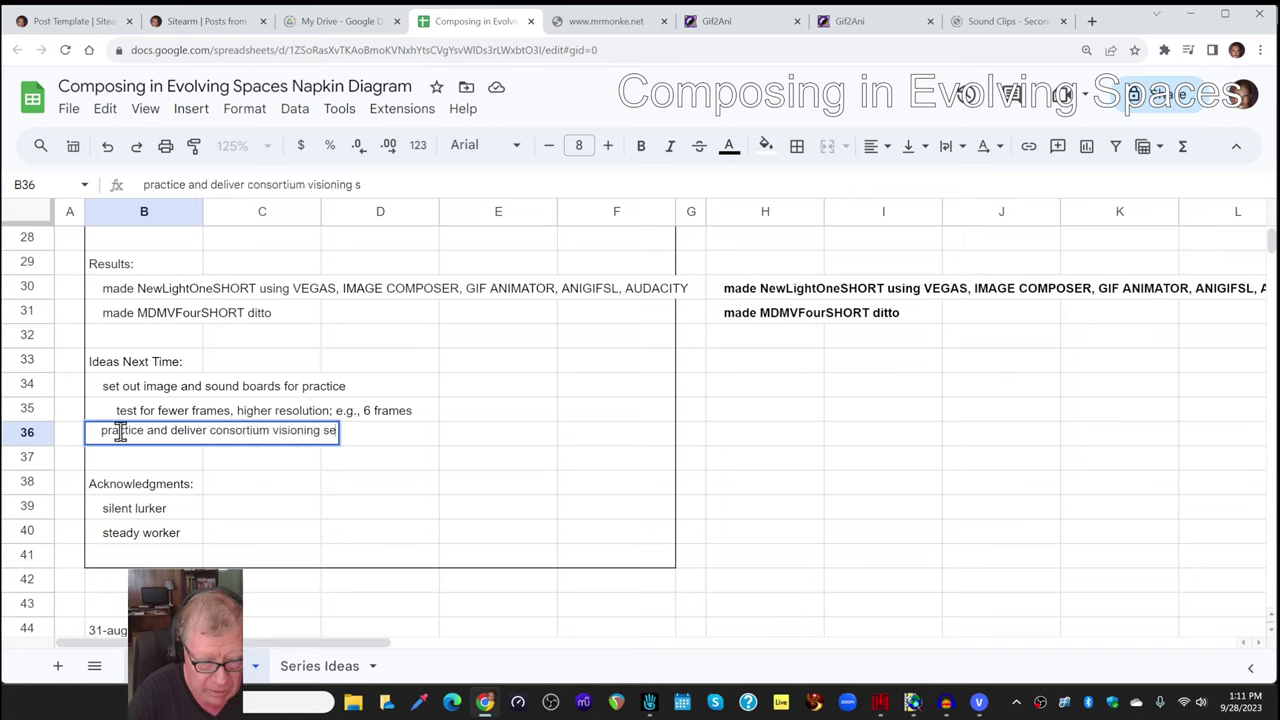
text(ssion)
key(Return)
key(ctrl+Home)
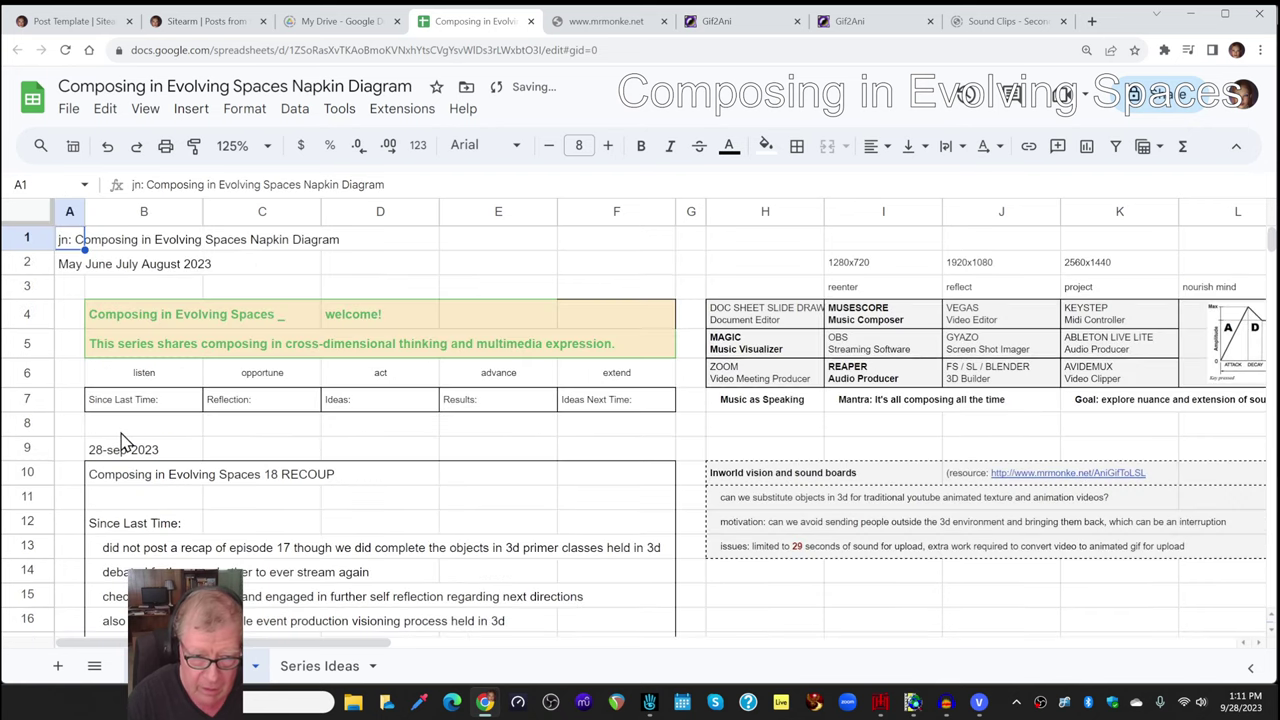
scroll(150, 430, down, 4)
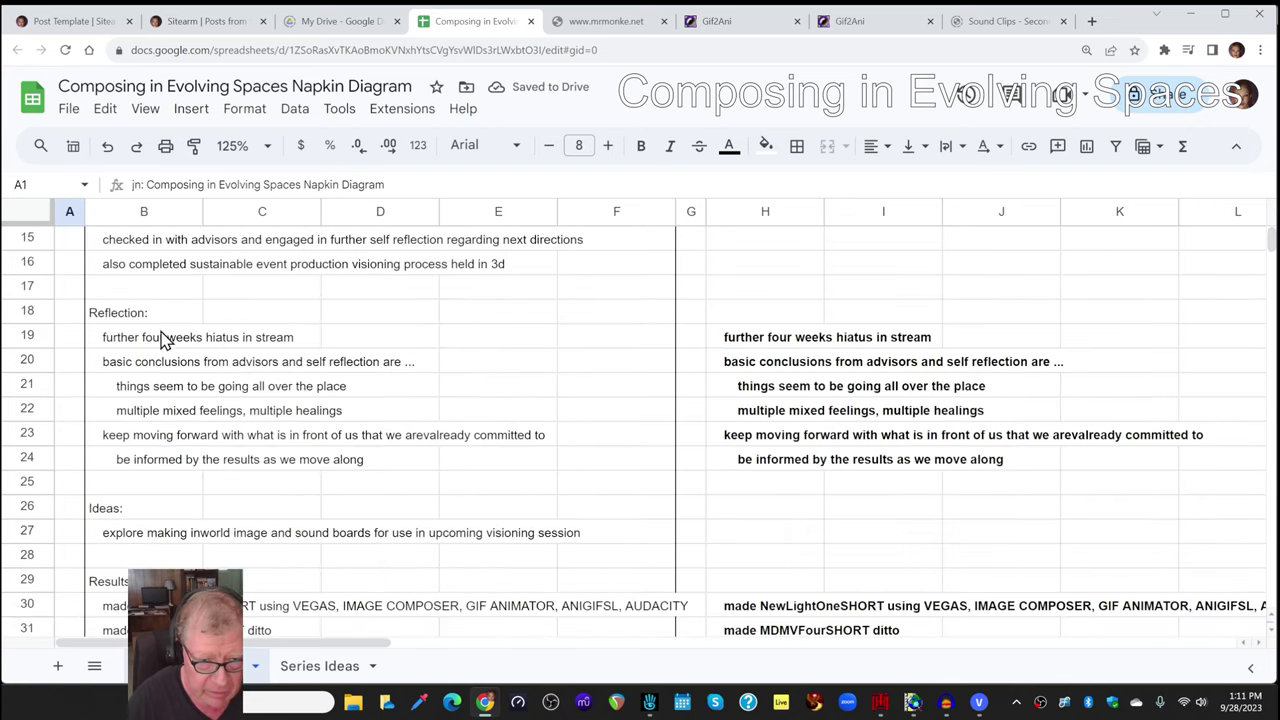
scroll(163, 340, up, 2)
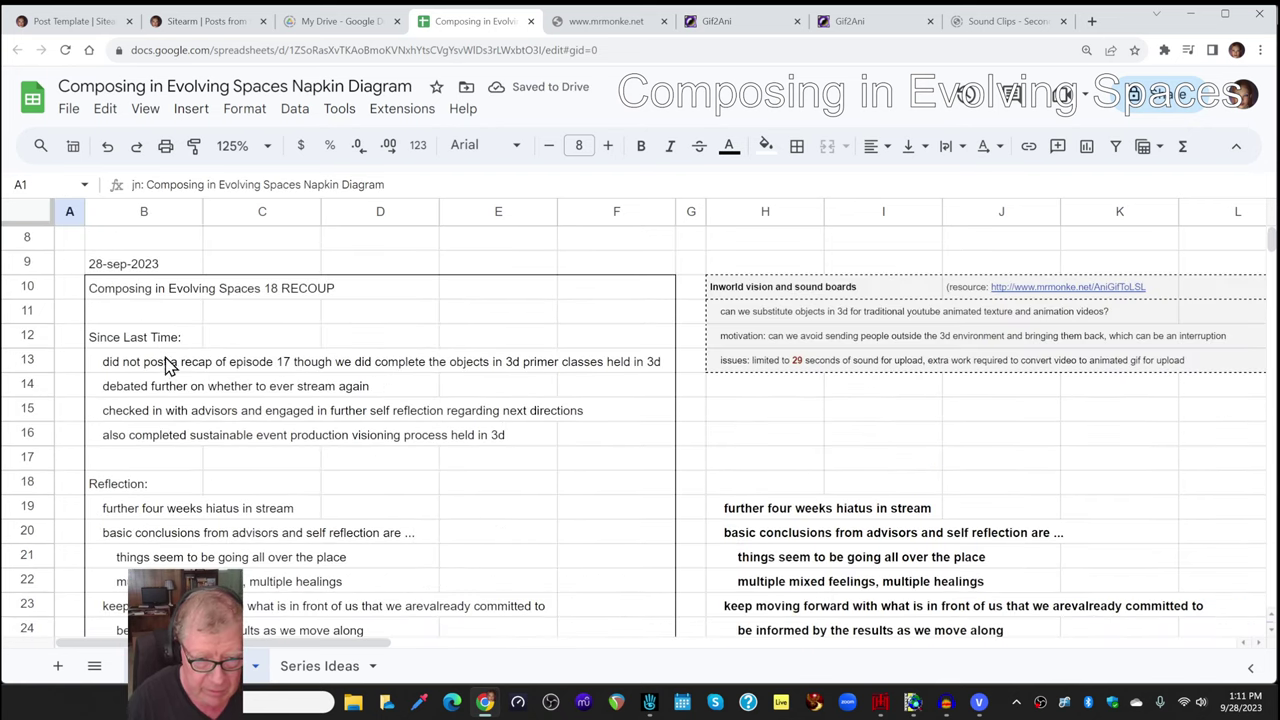
click(497, 371)
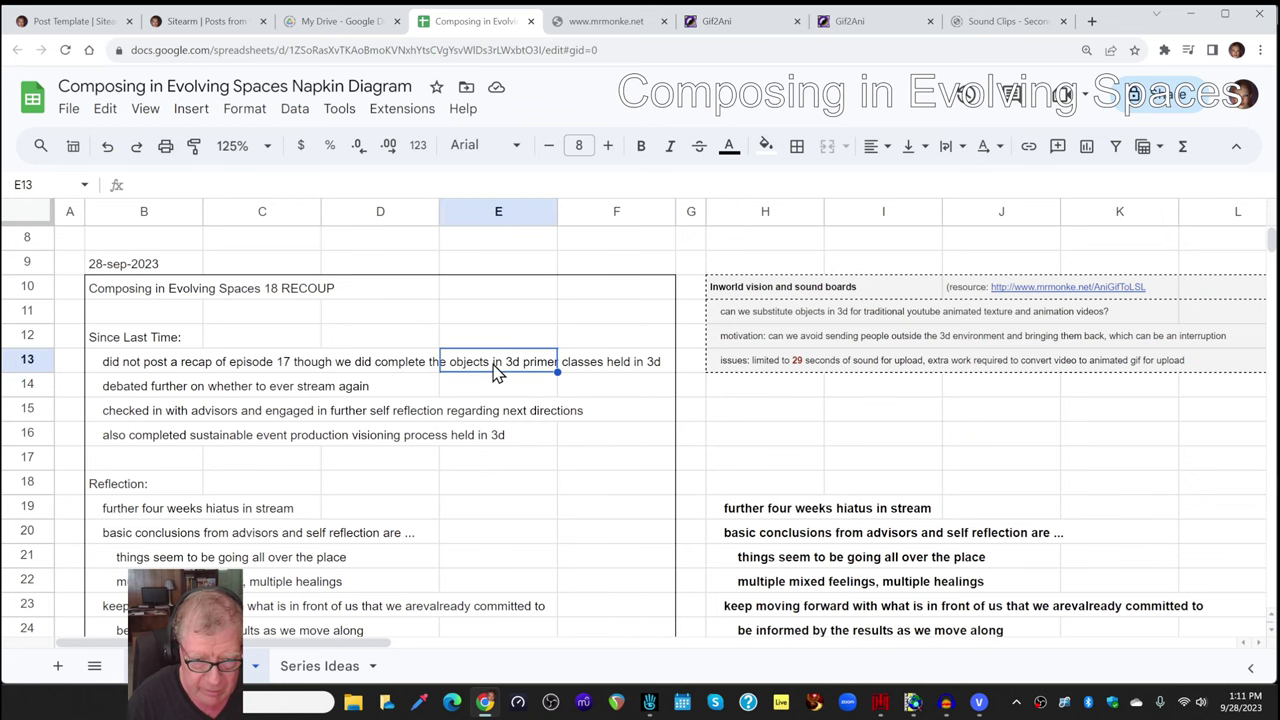
click(295, 420)
scroll(295, 430, down, 5)
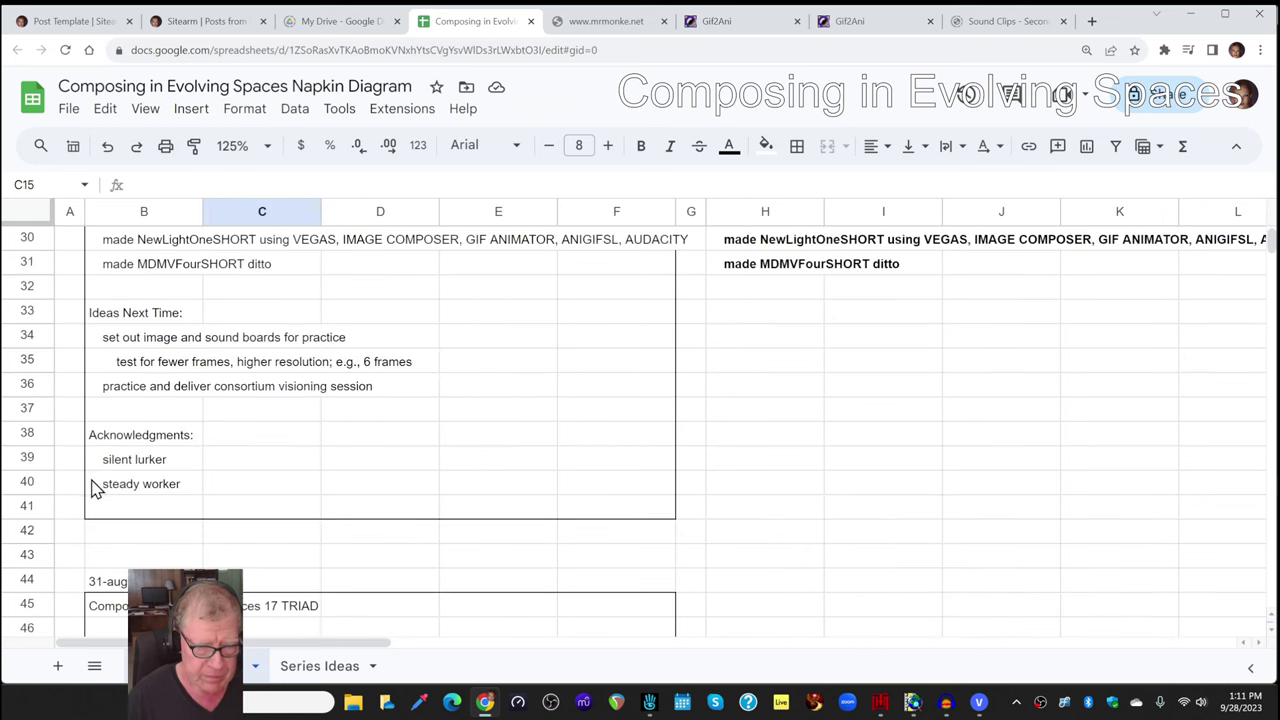
click(114, 463)
click(113, 491)
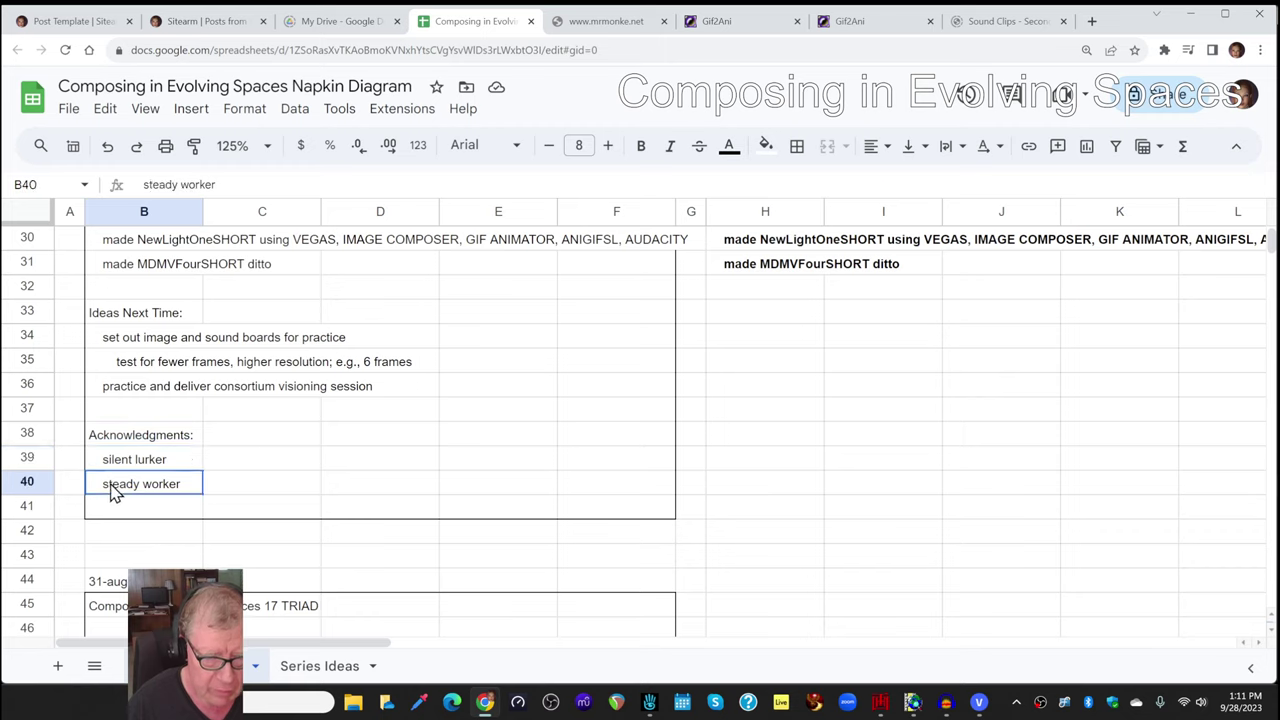